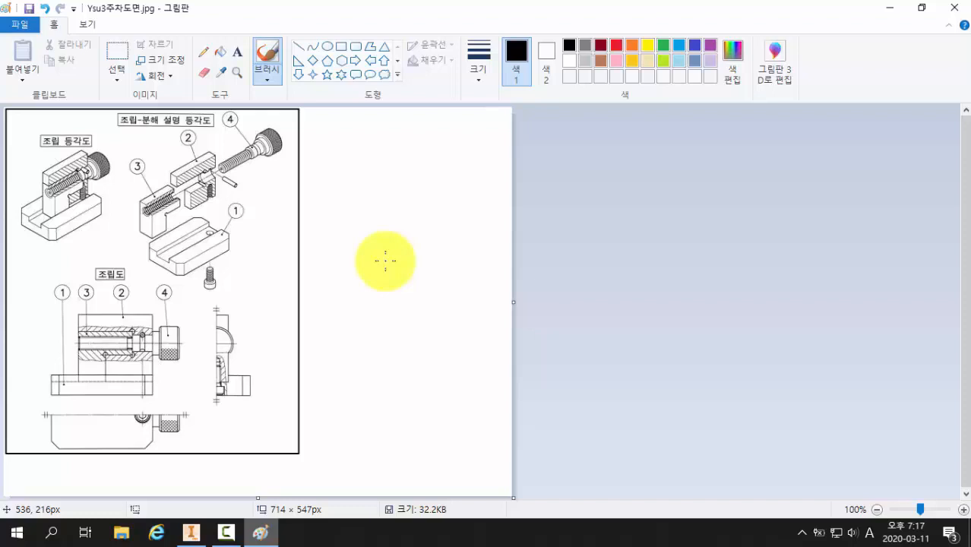
# Step: Mark the bolt and the pin in the exploded view with orange circles and arrows, and circle the whole drawing
pyautogui.click(632, 47)
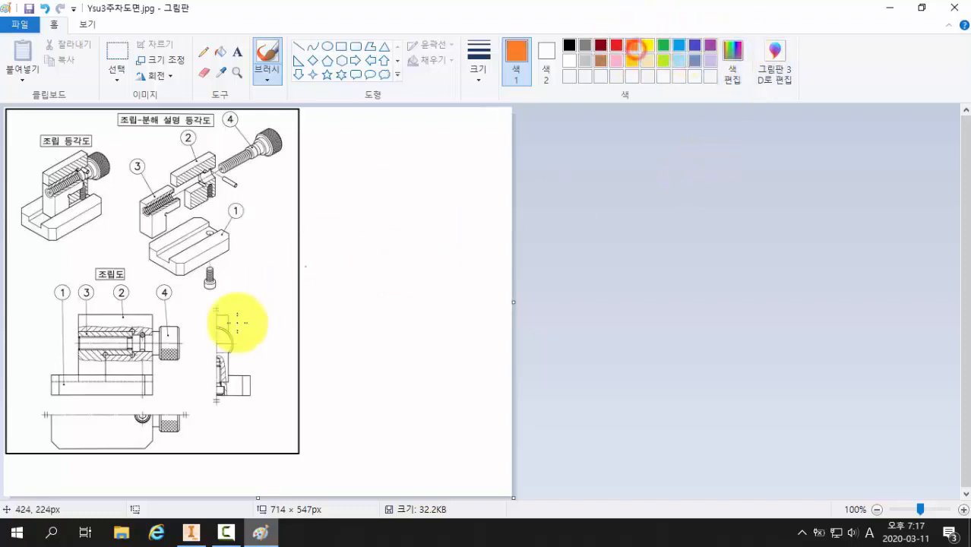
pyautogui.moveTo(215, 299)
pyautogui.mouseDown()
pyautogui.moveTo(190, 274)
pyautogui.moveTo(228, 271)
pyautogui.moveTo(217, 282)
pyautogui.moveTo(226, 293)
pyautogui.mouseUp()
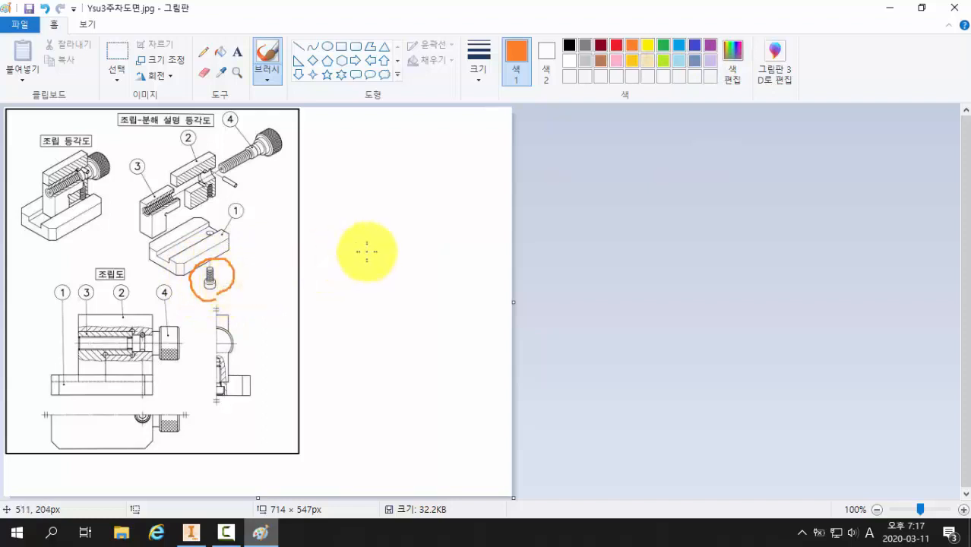
pyautogui.moveTo(367, 251)
pyautogui.mouseDown()
pyautogui.moveTo(243, 264)
pyautogui.moveTo(252, 260)
pyautogui.moveTo(252, 277)
pyautogui.mouseUp()
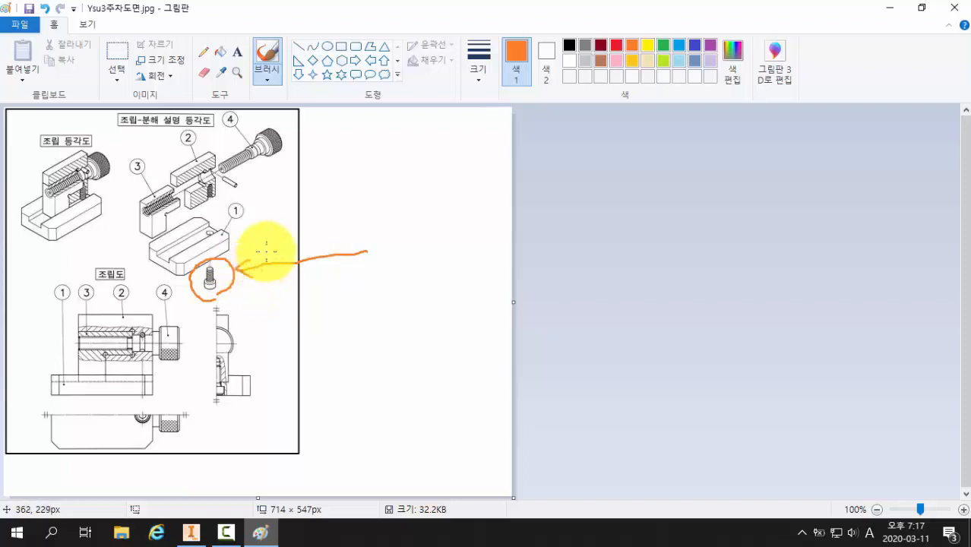
pyautogui.click(235, 197)
pyautogui.moveTo(235, 197)
pyautogui.mouseDown()
pyautogui.moveTo(215, 173)
pyautogui.moveTo(237, 170)
pyautogui.moveTo(241, 188)
pyautogui.moveTo(345, 184)
pyautogui.mouseUp()
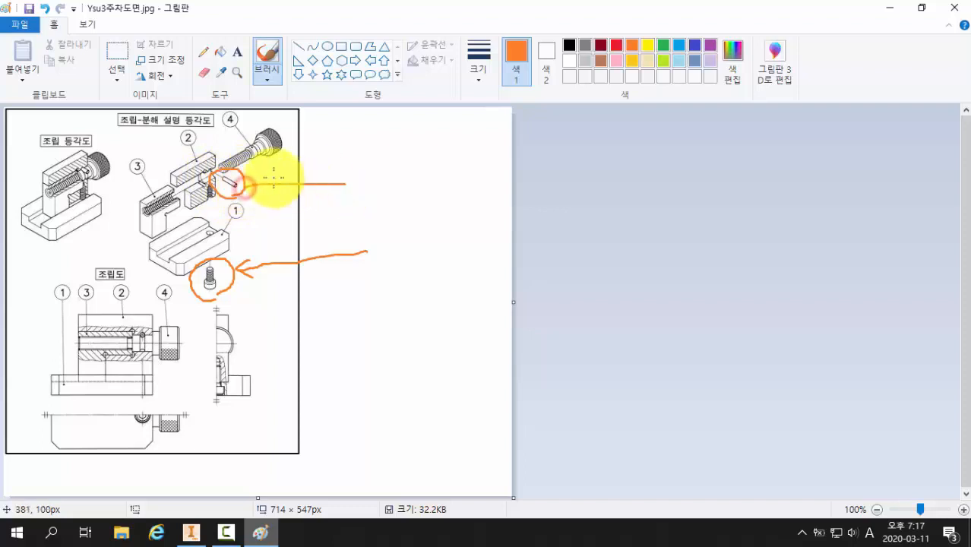
pyautogui.moveTo(267, 178); pyautogui.dragTo(249, 185)
pyautogui.moveTo(249, 184); pyautogui.dragTo(262, 193)
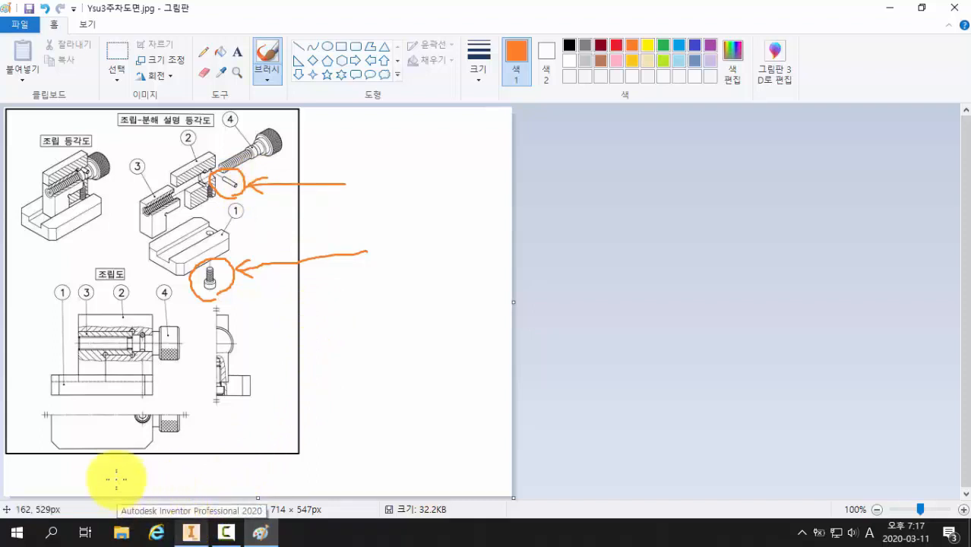
pyautogui.moveTo(111, 471)
pyautogui.mouseDown()
pyautogui.moveTo(13, 377)
pyautogui.moveTo(48, 160)
pyautogui.moveTo(315, 106)
pyautogui.moveTo(370, 309)
pyautogui.moveTo(190, 451)
pyautogui.moveTo(85, 471)
pyautogui.mouseUp()
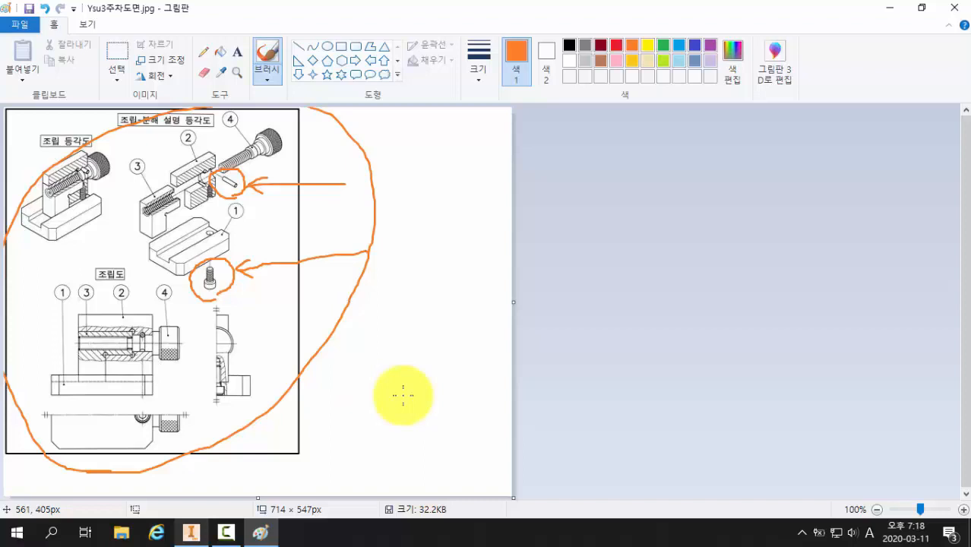
# Step: Undo all the orange brush marks on the drawing
pyautogui.hotkey('ctrl', 'z')
pyautogui.hotkey('ctrl', 'z')
pyautogui.hotkey('ctrl', 'z')
pyautogui.hotkey('ctrl', 'z')
pyautogui.hotkey('ctrl', 'z')
pyautogui.hotkey('ctrl', 'z')
pyautogui.hotkey('ctrl', 'z')
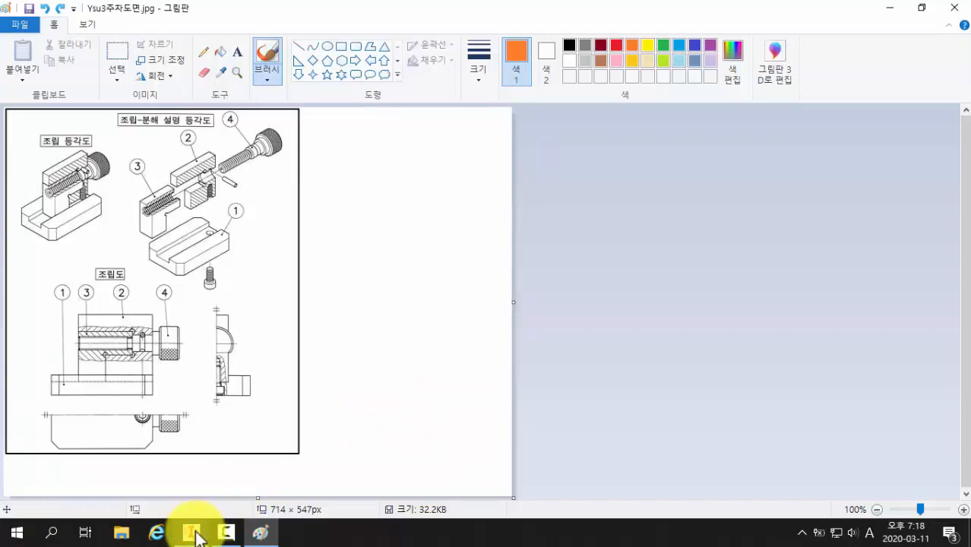
# Step: Switch to Autodesk Inventor and create a new assembly from the Standard.iam template
pyautogui.click(195, 533)
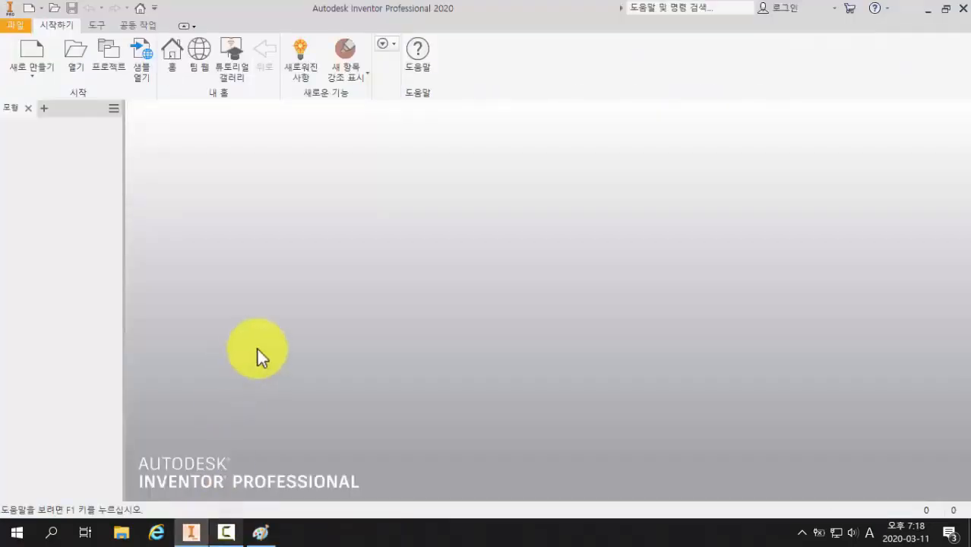
pyautogui.click(40, 55)
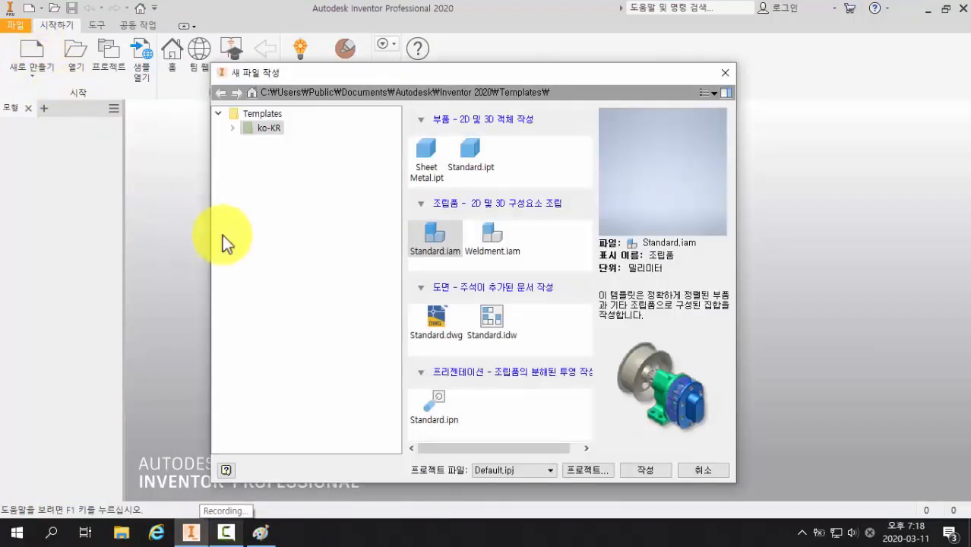
pyautogui.click(433, 235)
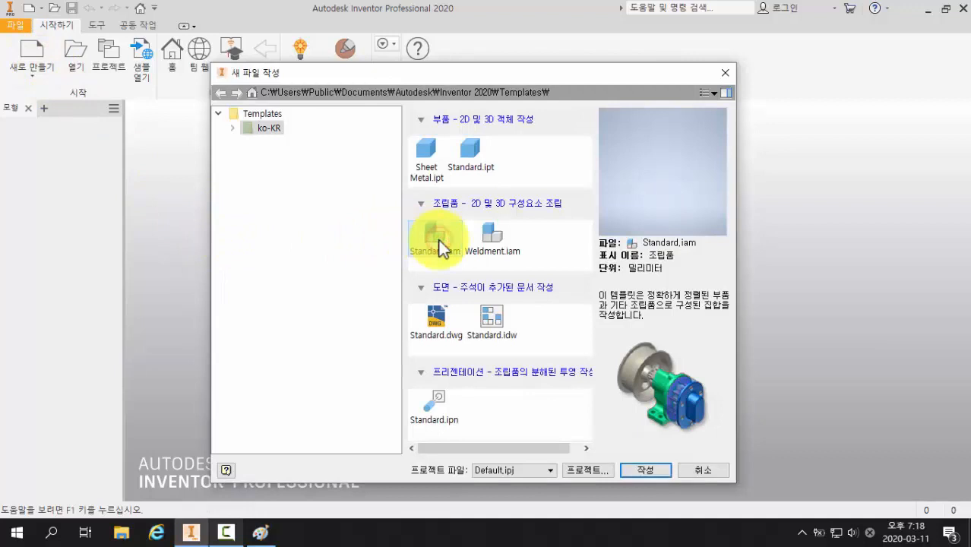
pyautogui.click(646, 470)
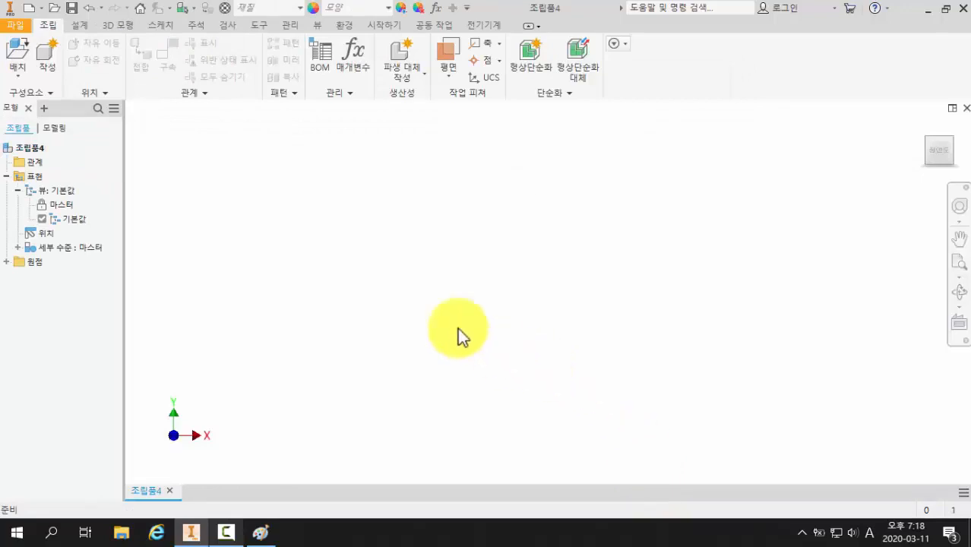
# Step: Place a single instance of the base part 01.베이스.ipt in the assembly
pyautogui.click(20, 57)
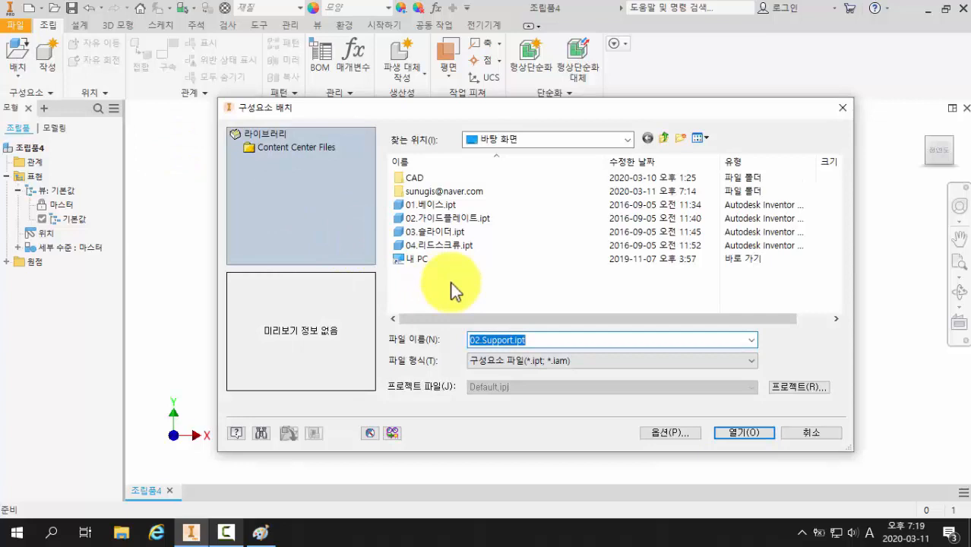
pyautogui.click(434, 204)
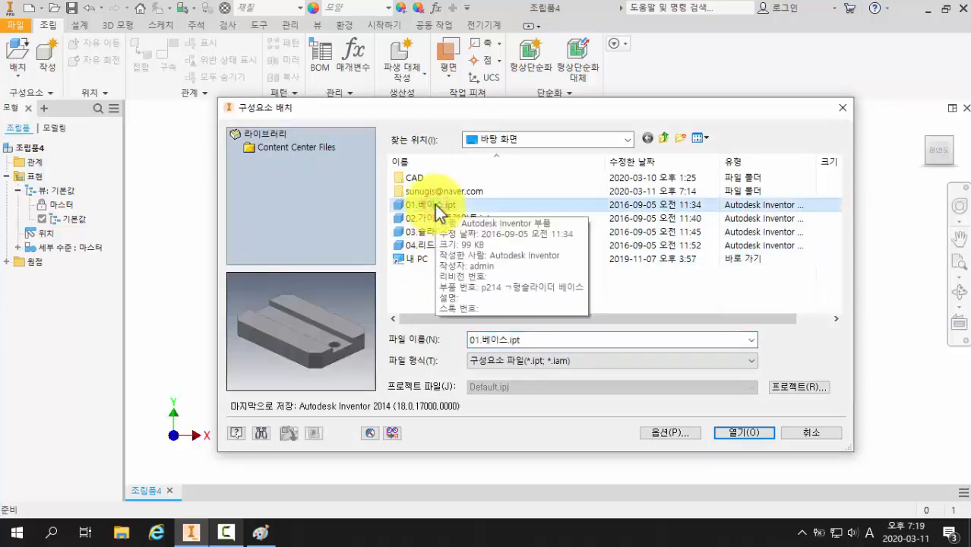
pyautogui.click(737, 431)
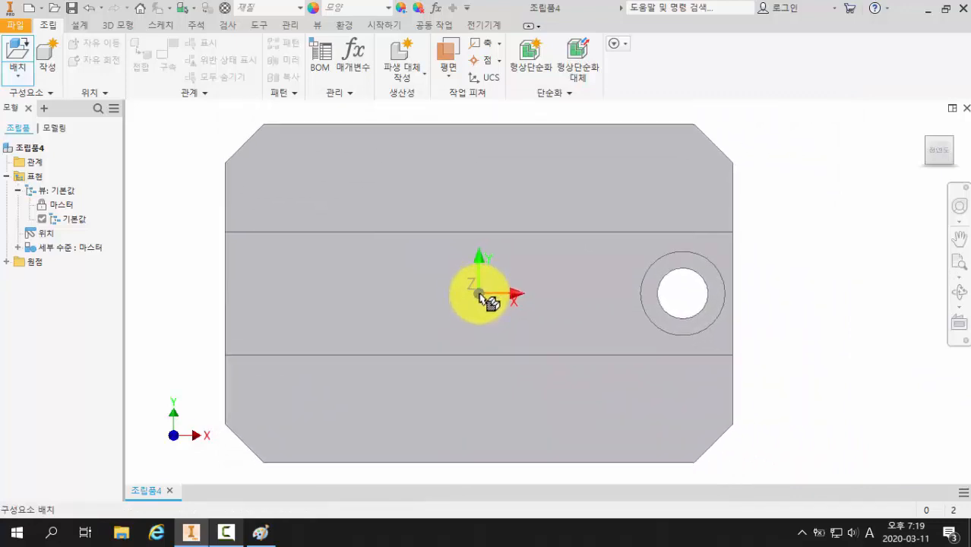
pyautogui.click(479, 293)
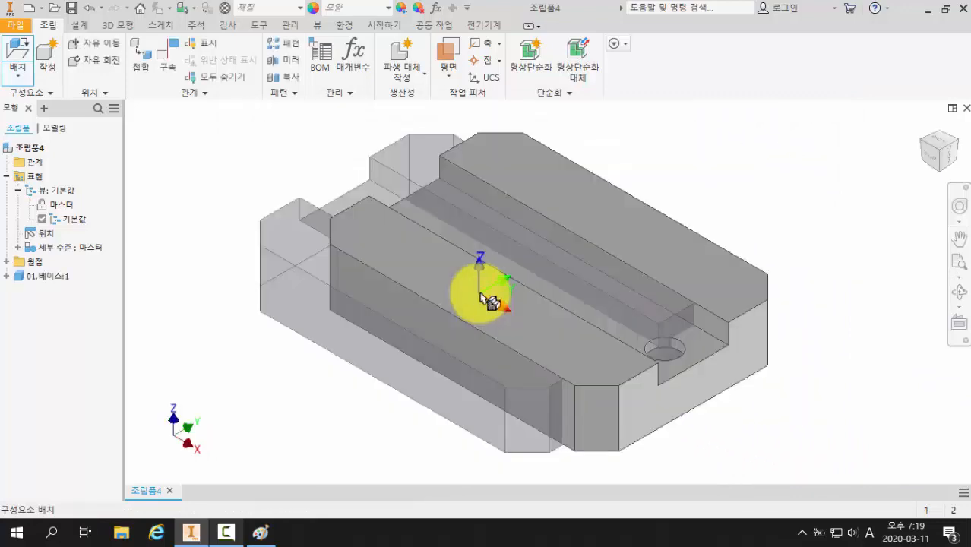
pyautogui.press('Escape')
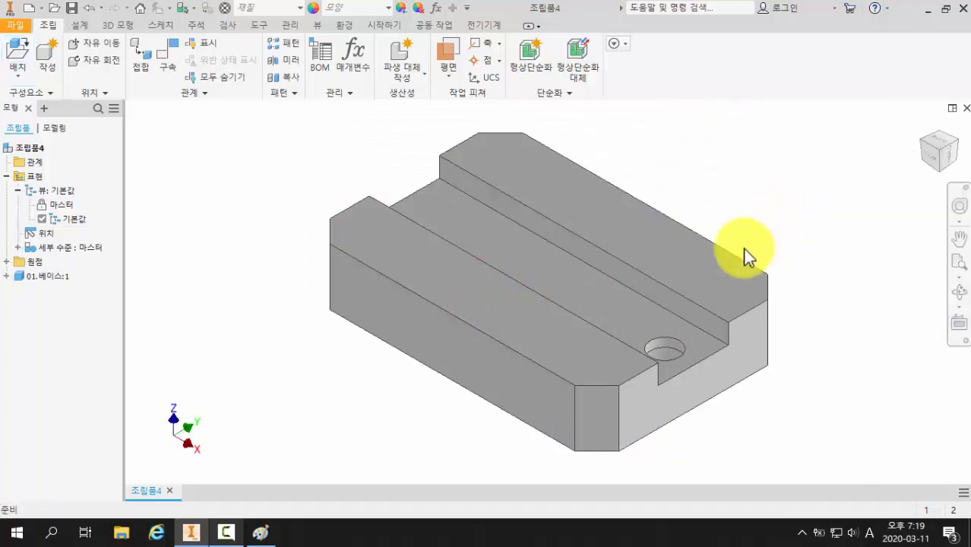
# Step: Ground the base component so it stays fixed in the assembly
pyautogui.moveTo(740, 253)
pyautogui.keyDown('shift'); pyautogui.mouseDown(button='middle')
pyautogui.moveTo(770, 213)
pyautogui.moveTo(749, 258)
pyautogui.mouseUp(button='middle'); pyautogui.keyUp('shift')
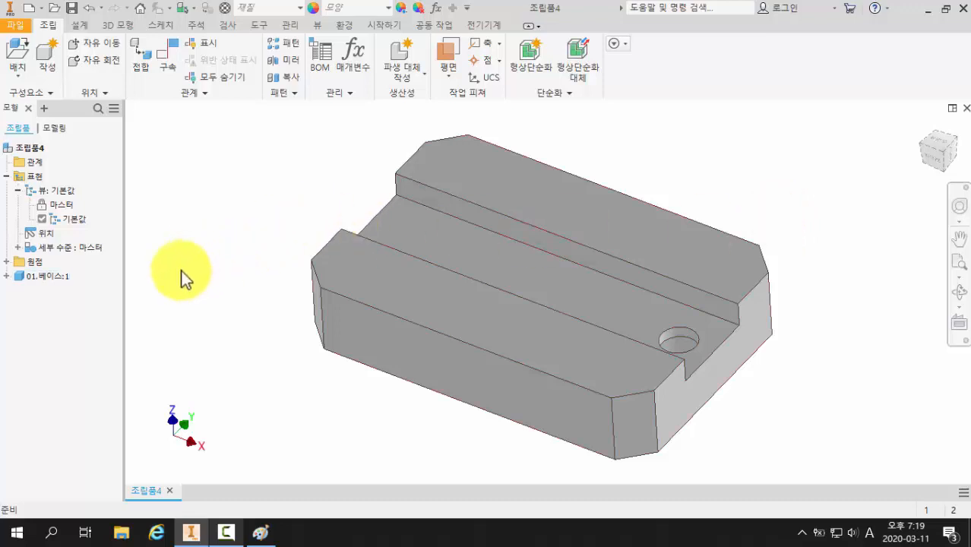
pyautogui.click(56, 276)
pyautogui.rightClick(56, 276)
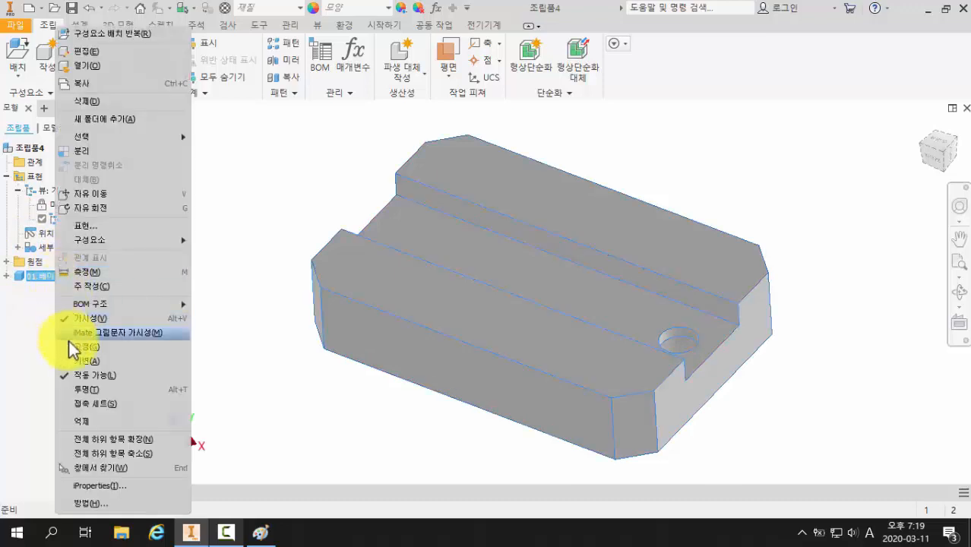
pyautogui.click(89, 351)
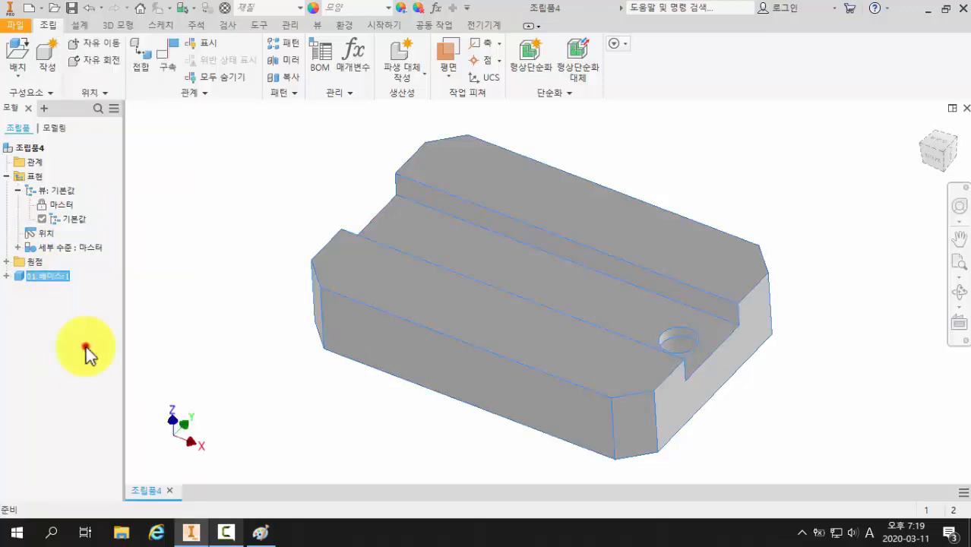
pyautogui.click(187, 362)
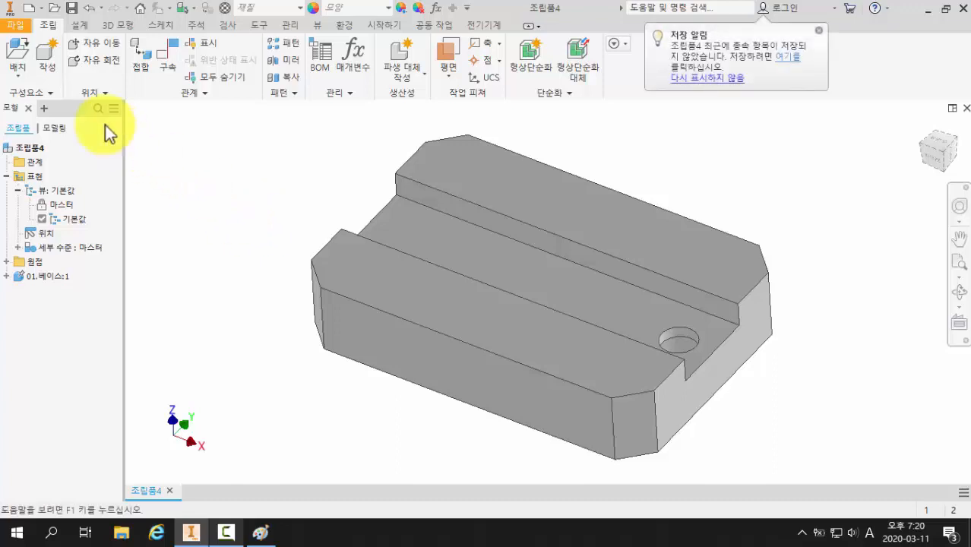
# Step: Choose 02.가이드플레이트.ipt as the next component to place in the assembly
pyautogui.click(21, 58)
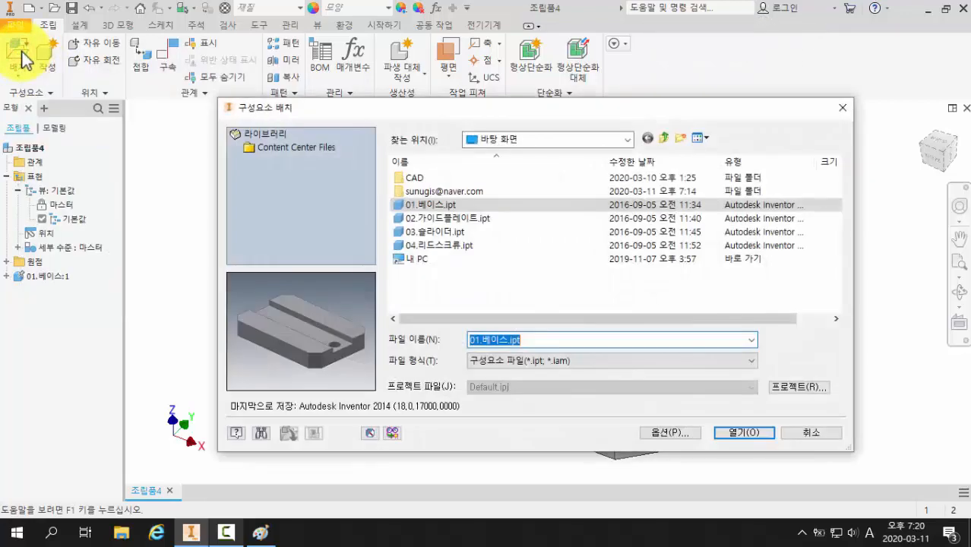
pyautogui.click(470, 220)
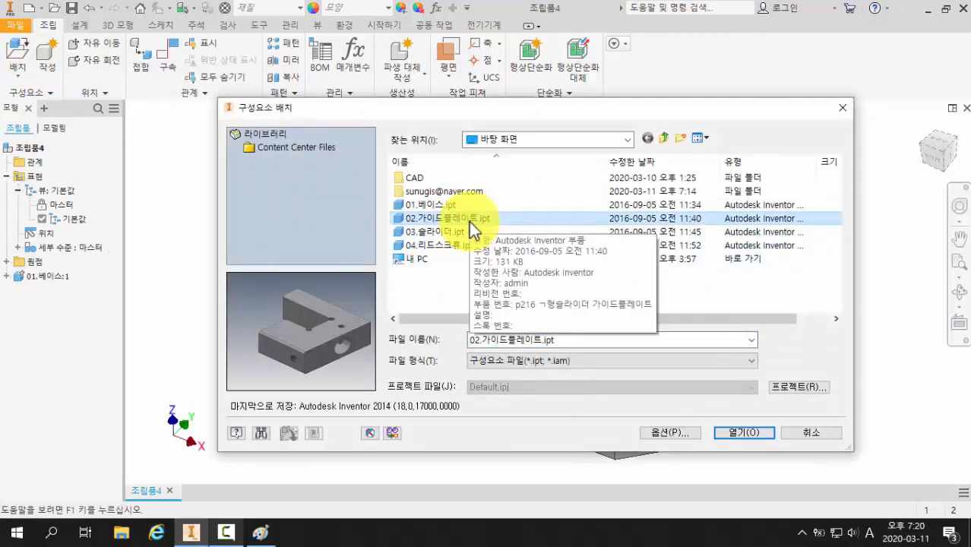
# Step: In the Paint drawing, trace an orange line linking the holes of parts 1 and 2, and return to Inventor
pyautogui.click(260, 533)
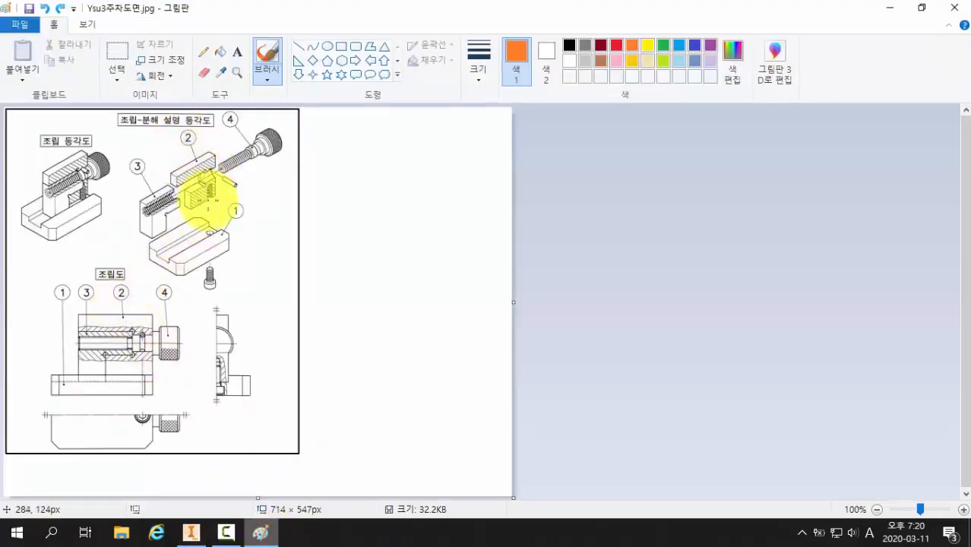
pyautogui.moveTo(209, 235)
pyautogui.mouseDown()
pyautogui.moveTo(204, 192)
pyautogui.moveTo(216, 235)
pyautogui.mouseUp()
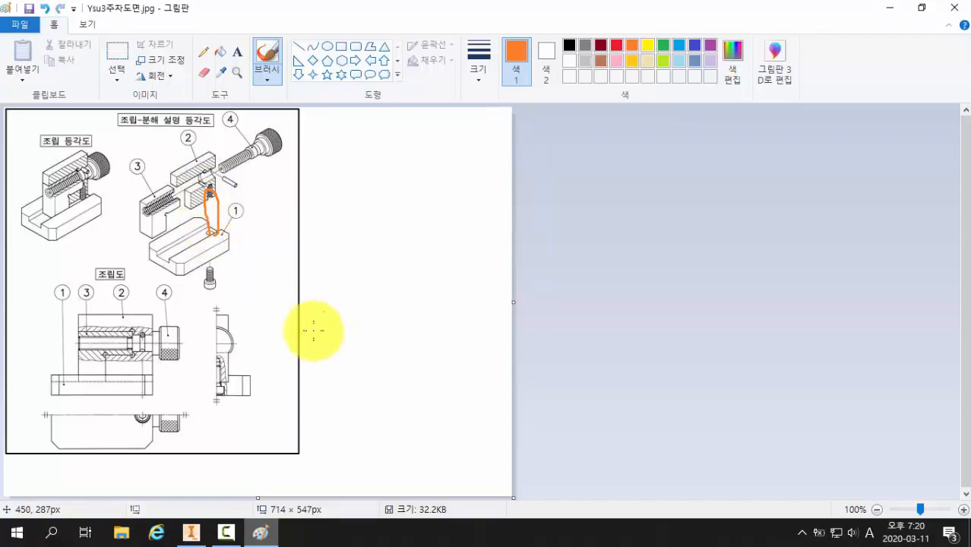
pyautogui.click(191, 533)
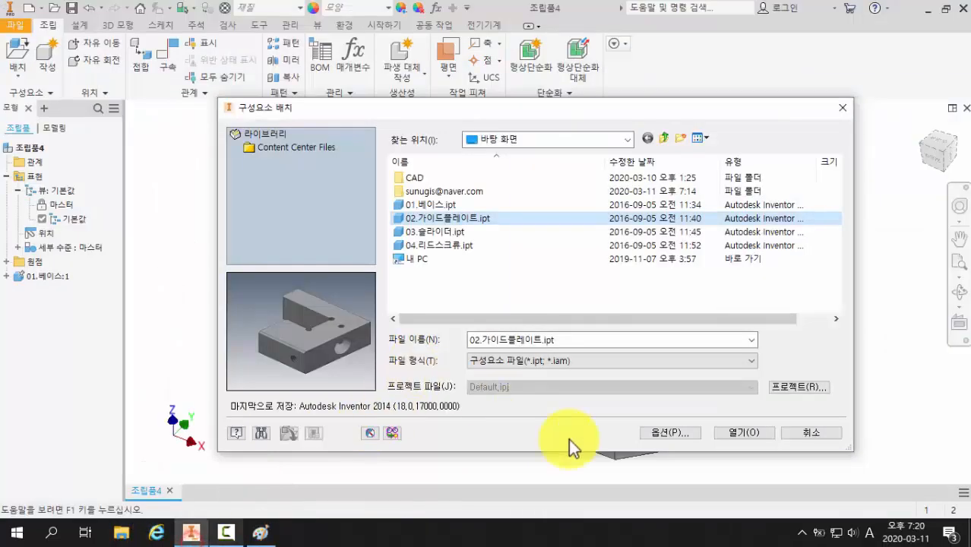
# Step: Place one instance of the chosen guide plate beside the base
pyautogui.click(734, 433)
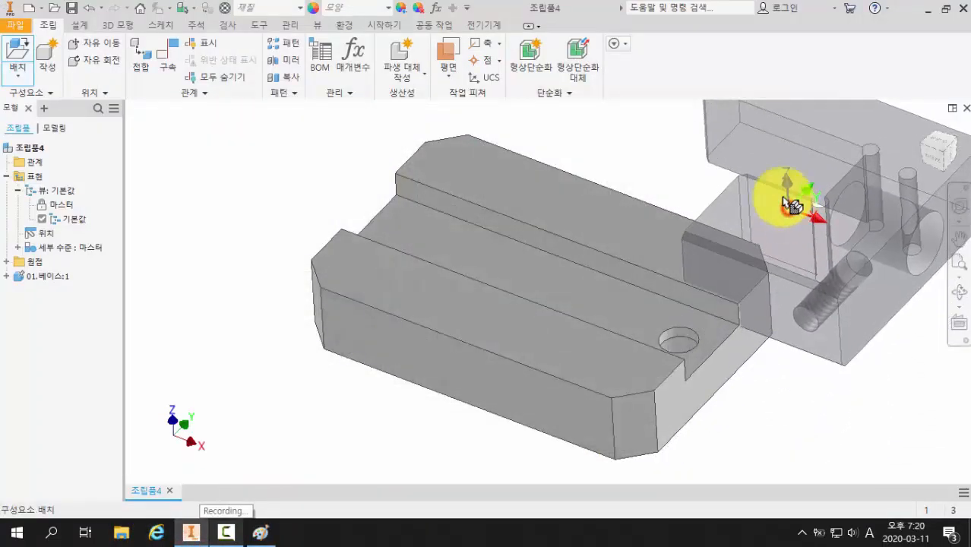
pyautogui.click(697, 180)
pyautogui.press('Escape')
# Step: Move the guide plate clear of the base with Free Move and turn it upright with Free Rotate
pyautogui.scroll(3, 701, 203)
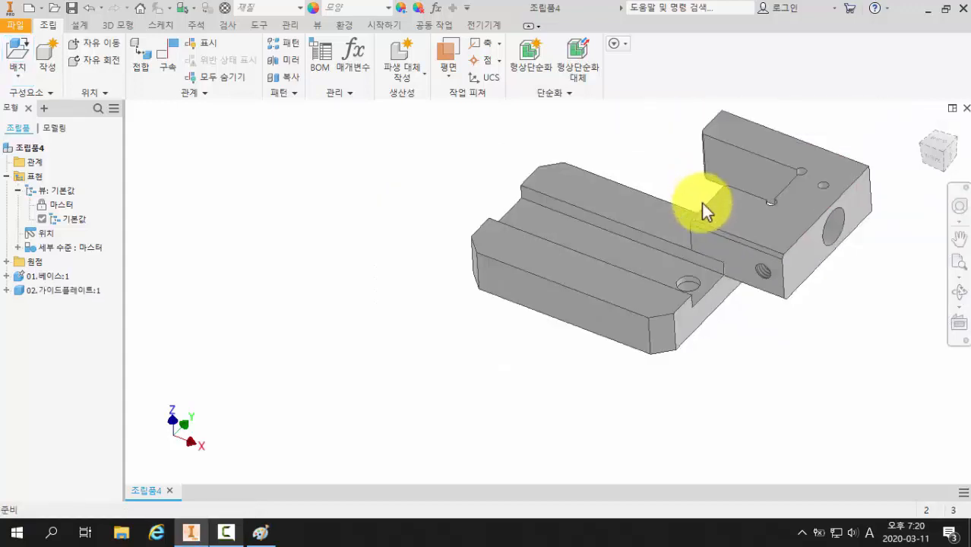
pyautogui.moveTo(658, 236); pyautogui.dragTo(599, 284, button='middle')
pyautogui.keyDown('shift'); pyautogui.moveTo(599, 284); pyautogui.dragTo(653, 261, button='middle'); pyautogui.keyUp('shift')
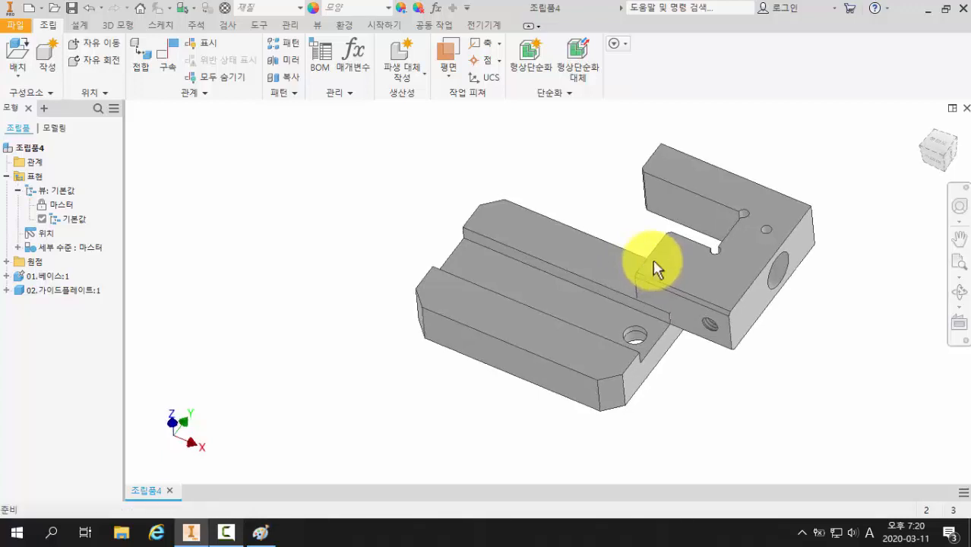
pyautogui.click(108, 45)
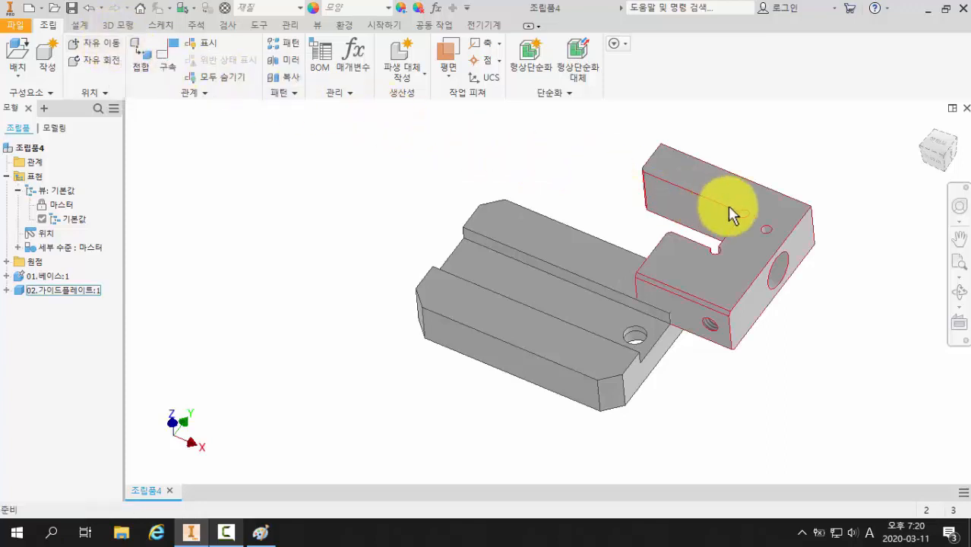
pyautogui.moveTo(711, 204); pyautogui.dragTo(806, 245)
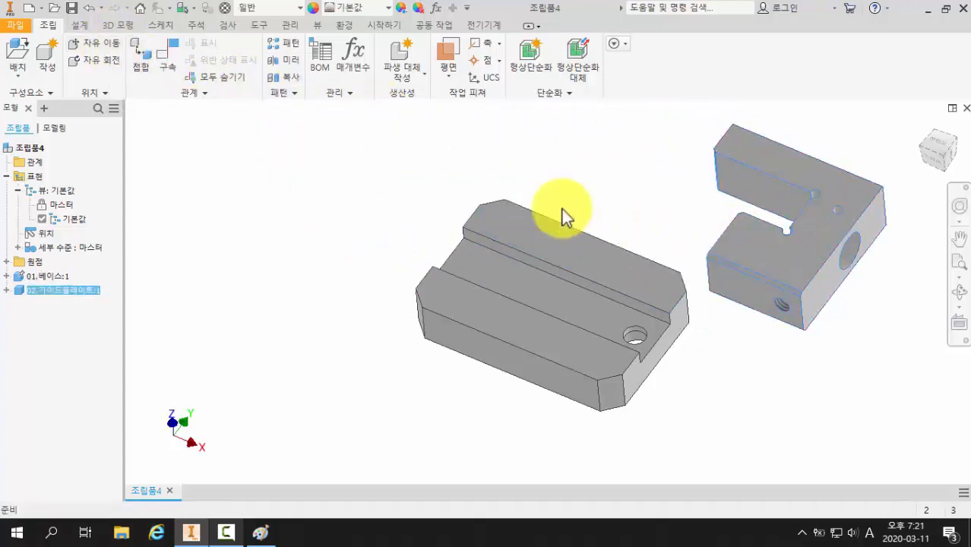
pyautogui.click(99, 63)
pyautogui.moveTo(743, 196)
pyautogui.mouseDown()
pyautogui.moveTo(759, 190)
pyautogui.moveTo(774, 158)
pyautogui.moveTo(777, 196)
pyautogui.moveTo(762, 191)
pyautogui.moveTo(797, 221)
pyautogui.moveTo(777, 199)
pyautogui.moveTo(841, 216)
pyautogui.moveTo(800, 202)
pyautogui.moveTo(758, 202)
pyautogui.mouseUp()
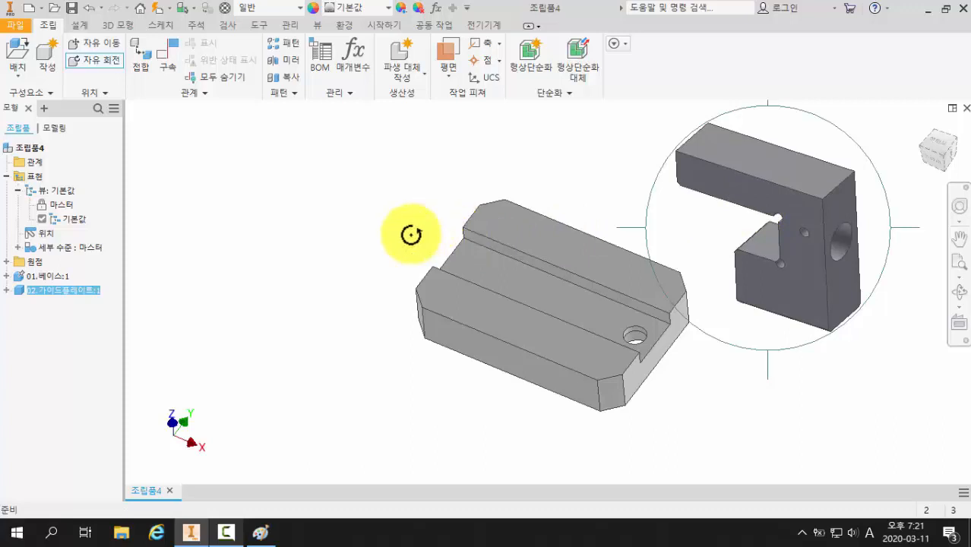
pyautogui.press('Escape')
pyautogui.click(400, 376)
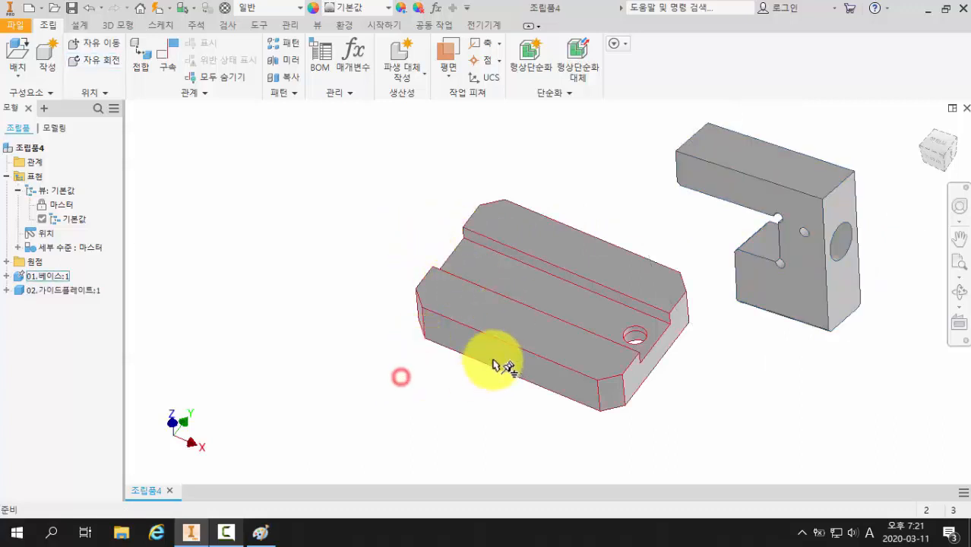
# Step: Start the Constrain command and examine the hole in the base's slot and the matching hole under the guide plate
pyautogui.keyDown('shift'); pyautogui.moveTo(493, 364); pyautogui.dragTo(486, 346, button='middle'); pyautogui.keyUp('shift')
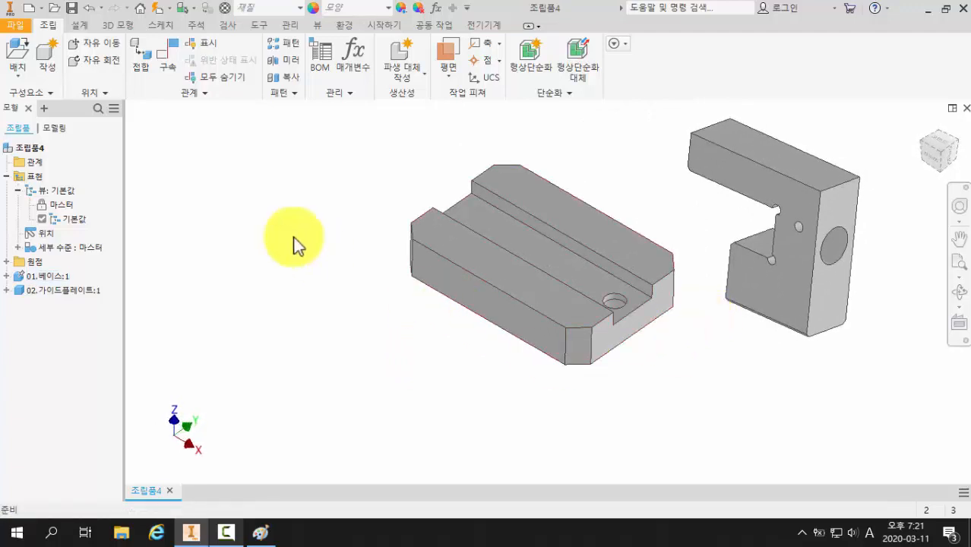
pyautogui.click(165, 67)
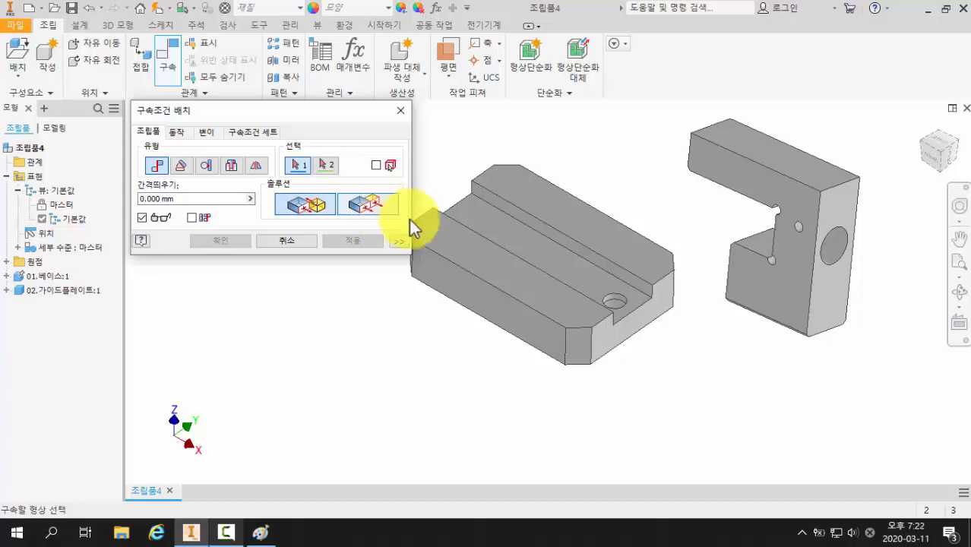
pyautogui.scroll(-4, 698, 334)
pyautogui.scroll(2, 687, 319)
pyautogui.moveTo(688, 316); pyautogui.dragTo(726, 341, button='middle')
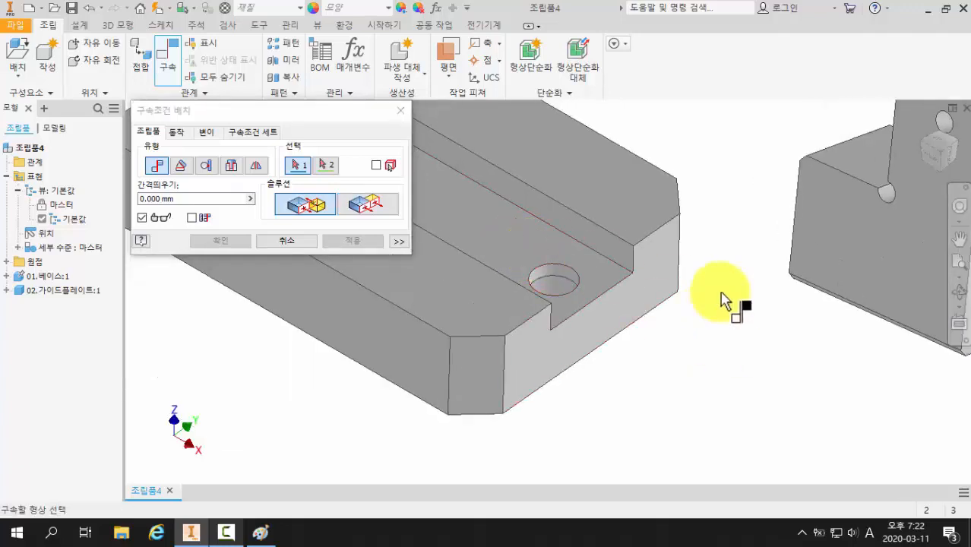
pyautogui.keyDown('shift'); pyautogui.moveTo(720, 291); pyautogui.dragTo(613, 254, button='middle'); pyautogui.keyUp('shift')
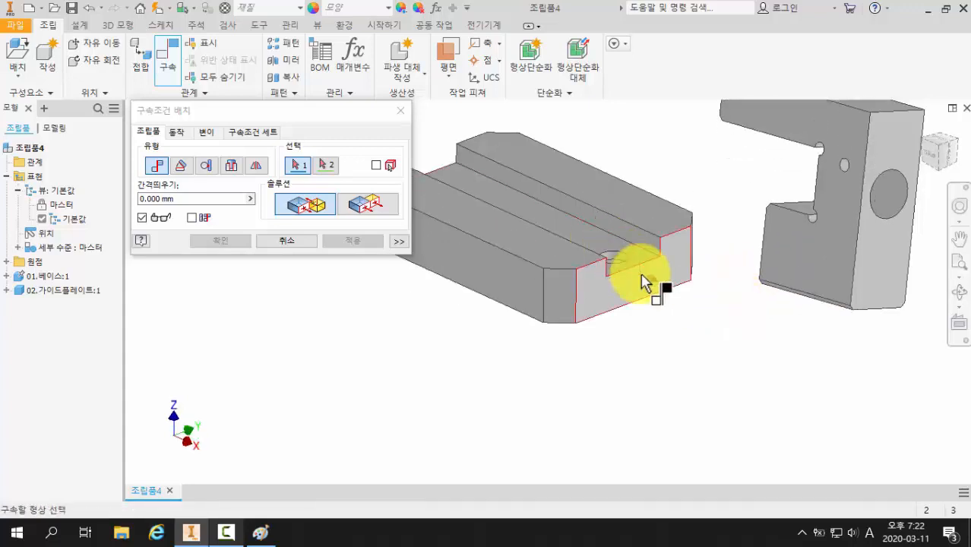
pyautogui.scroll(4, 642, 277)
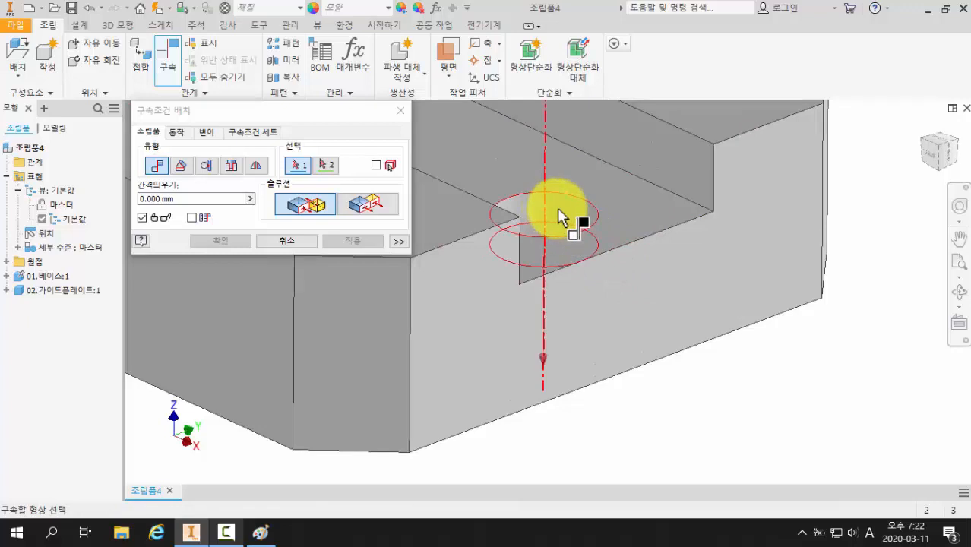
pyautogui.scroll(-3, 557, 208)
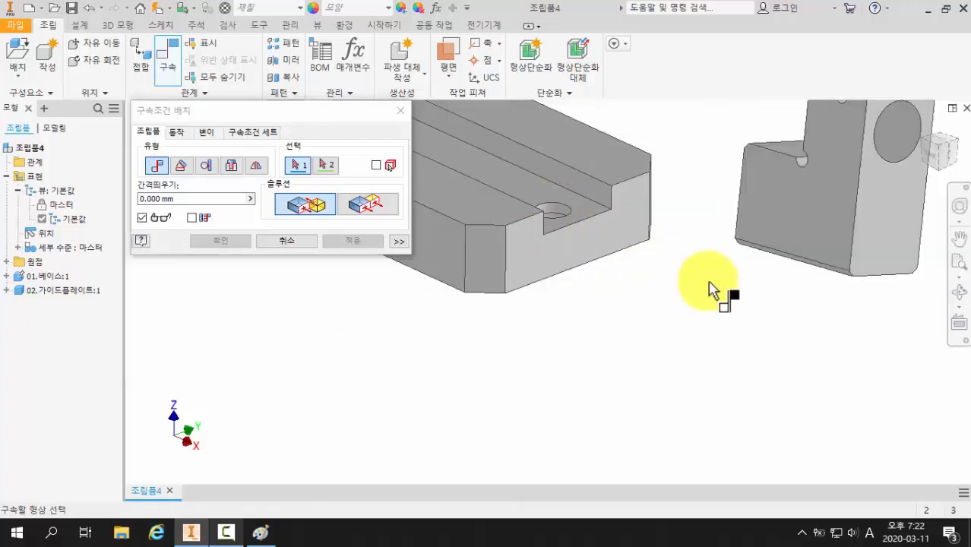
pyautogui.keyDown('shift'); pyautogui.moveTo(715, 292); pyautogui.dragTo(779, 205, button='middle'); pyautogui.keyUp('shift')
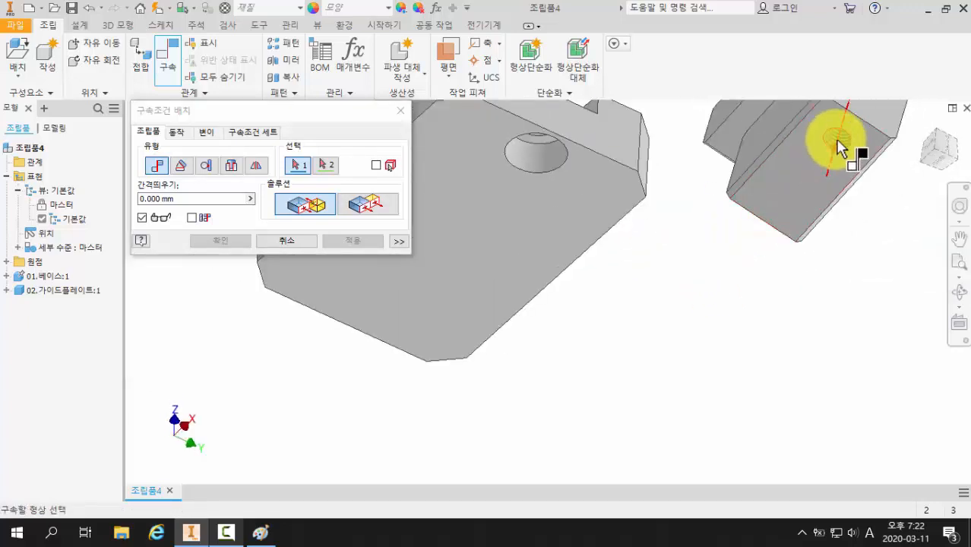
pyautogui.scroll(-2, 714, 236)
pyautogui.keyDown('shift'); pyautogui.moveTo(698, 232); pyautogui.dragTo(728, 282, button='middle'); pyautogui.keyUp('shift')
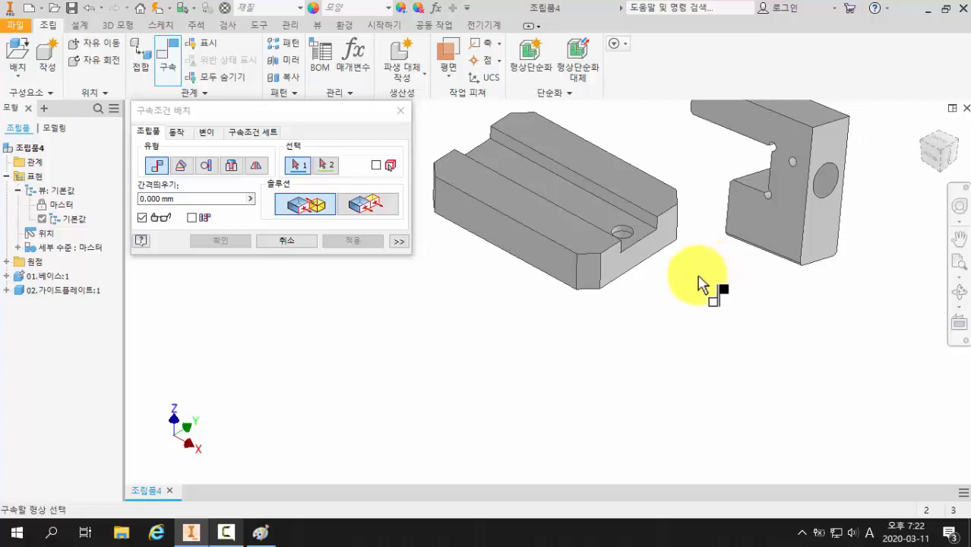
pyautogui.scroll(3, 684, 279)
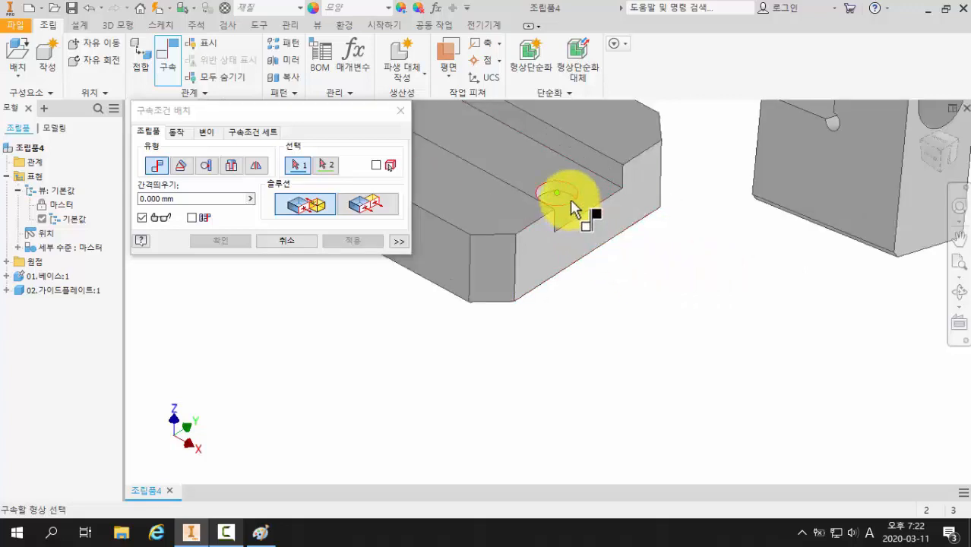
pyautogui.moveTo(678, 275); pyautogui.dragTo(658, 302, button='middle')
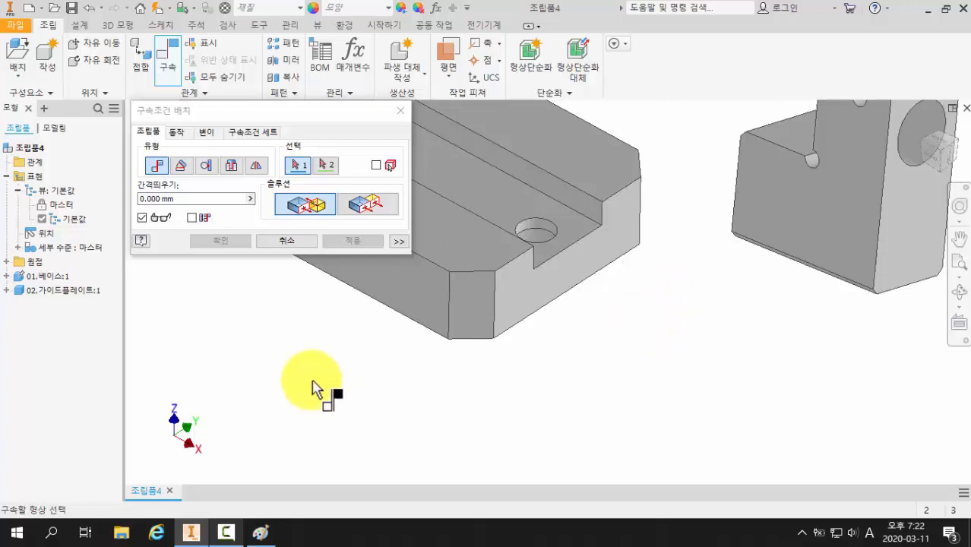
# Step: Add an Insert constraint with 0 mm offset between the base slot's hole edge and the hole edge under the guide plate
pyautogui.click(230, 167)
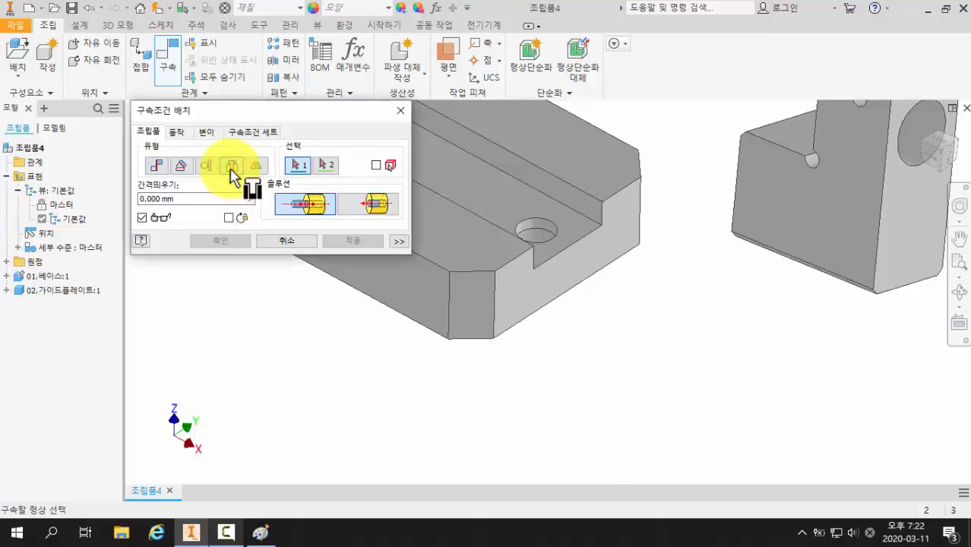
pyautogui.scroll(3, 562, 258)
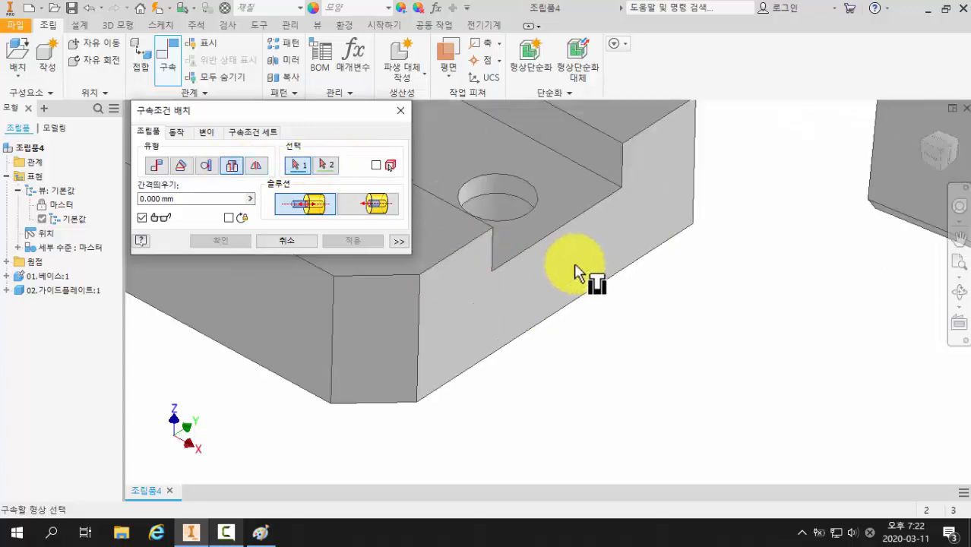
pyautogui.click(527, 214)
pyautogui.scroll(-2, 582, 281)
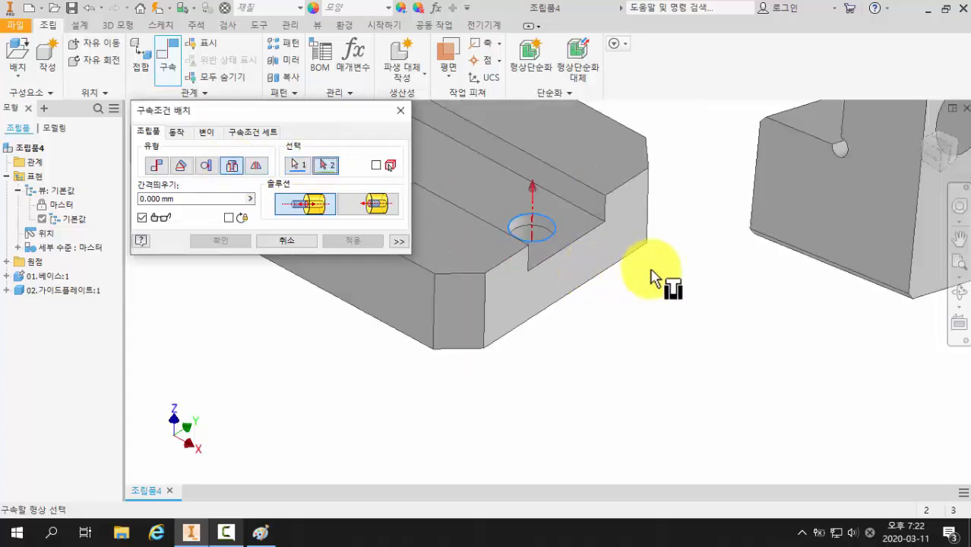
pyautogui.keyDown('shift'); pyautogui.moveTo(655, 275); pyautogui.dragTo(508, 325, button='middle'); pyautogui.keyUp('shift')
pyautogui.keyDown('shift'); pyautogui.moveTo(665, 337); pyautogui.dragTo(784, 325, button='middle'); pyautogui.keyUp('shift')
pyautogui.scroll(2, 785, 314)
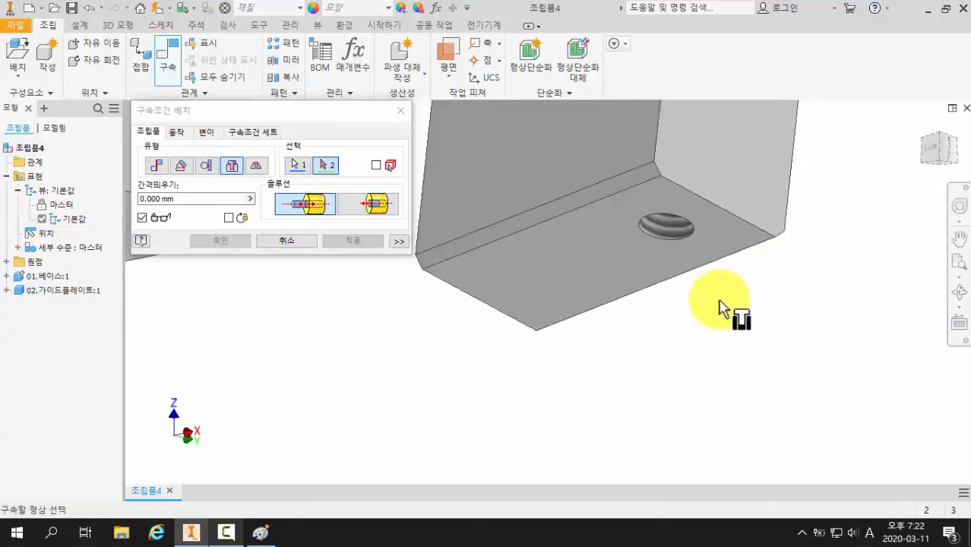
pyautogui.click(681, 238)
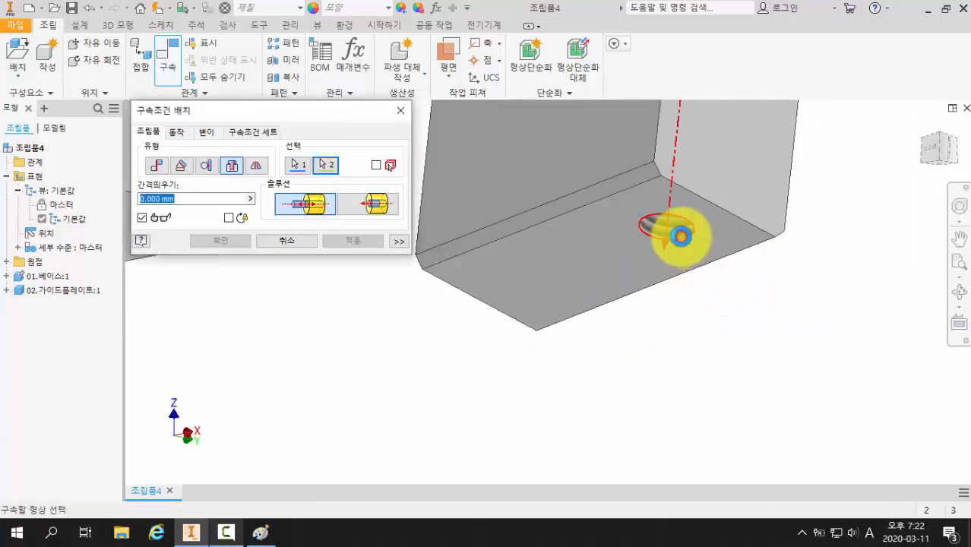
pyautogui.moveTo(683, 243); pyautogui.dragTo(585, 266, button='middle')
pyautogui.moveTo(670, 265); pyautogui.dragTo(712, 249, button='middle')
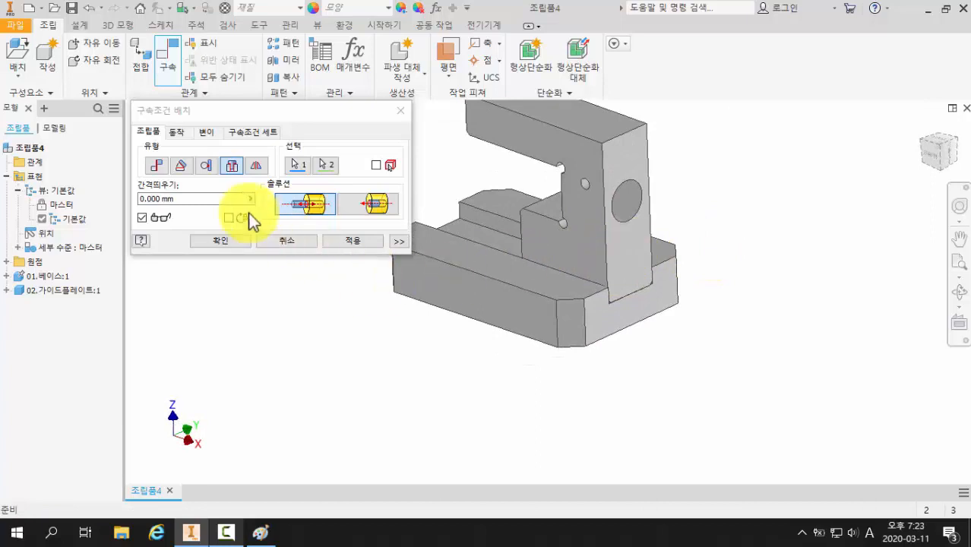
pyautogui.click(343, 243)
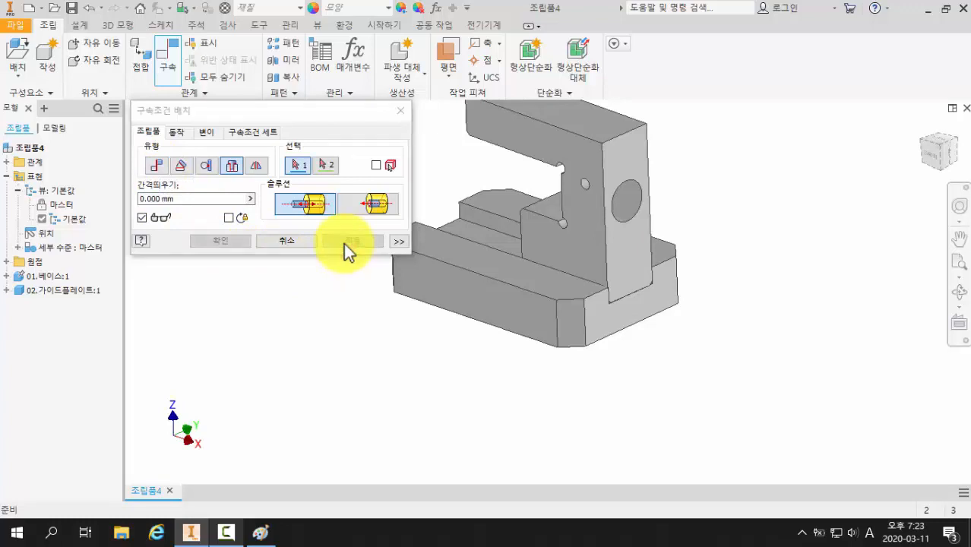
pyautogui.click(155, 165)
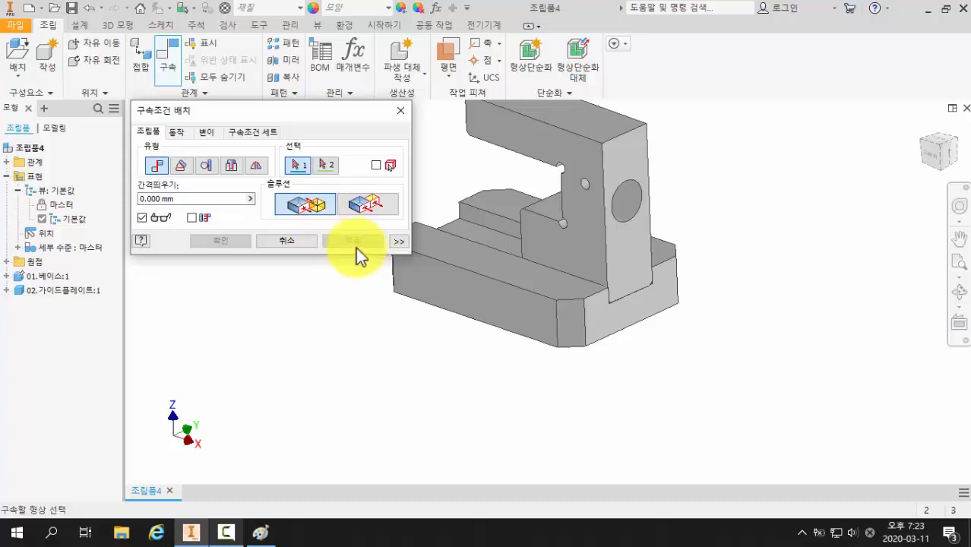
pyautogui.click(281, 243)
# Step: Swing the guide plate about its inserted hole axis to test its remaining rotation, leaving it askew in the base's slot
pyautogui.moveTo(330, 315); pyautogui.dragTo(367, 357, button='middle')
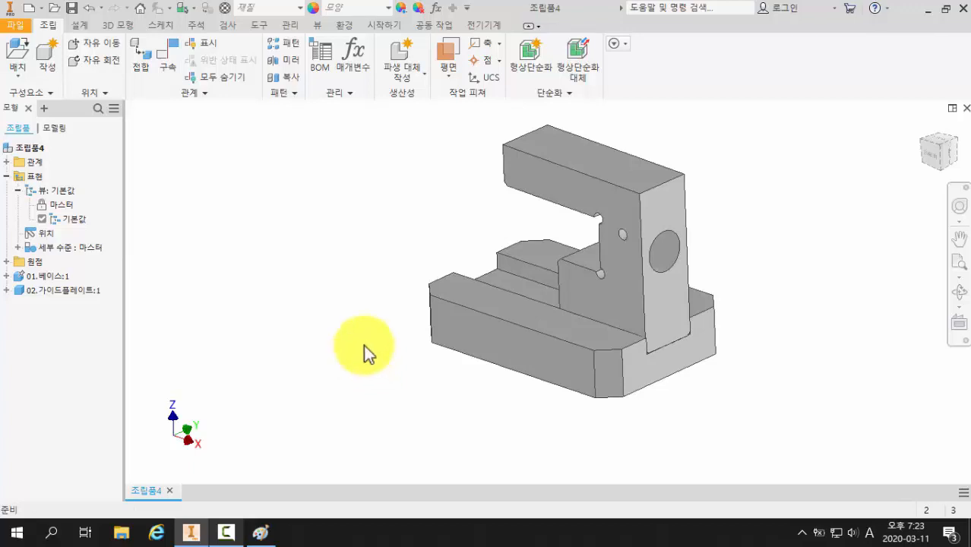
pyautogui.keyDown('shift'); pyautogui.moveTo(364, 346); pyautogui.dragTo(396, 332, button='middle'); pyautogui.keyUp('shift')
pyautogui.moveTo(452, 323); pyautogui.dragTo(725, 271)
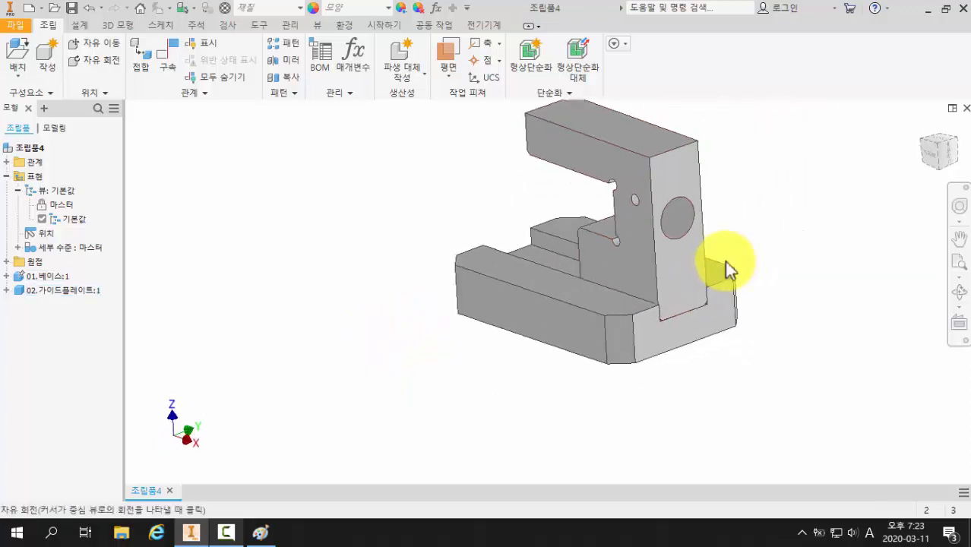
pyautogui.press('Escape')
pyautogui.moveTo(427, 244); pyautogui.dragTo(436, 259, button='middle')
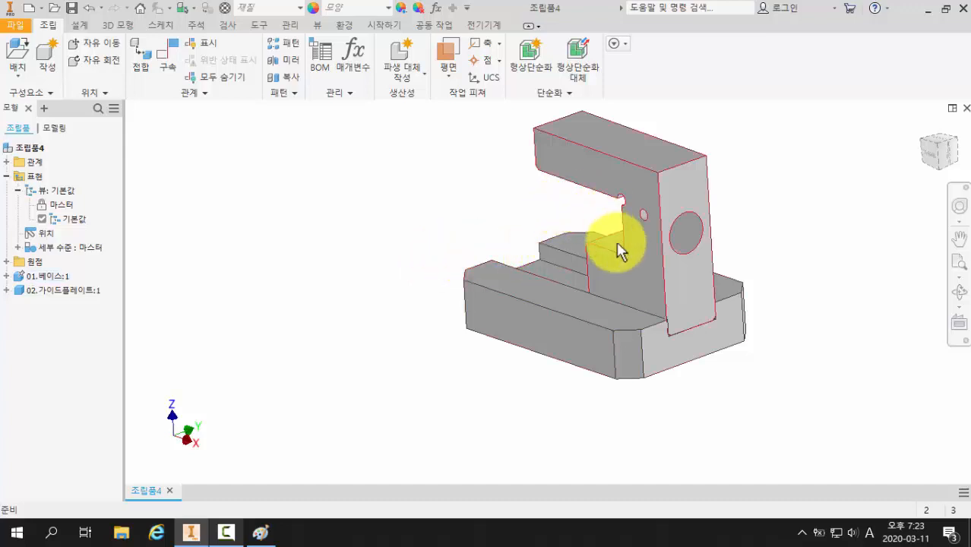
pyautogui.click(607, 180)
pyautogui.moveTo(607, 180); pyautogui.dragTo(584, 172)
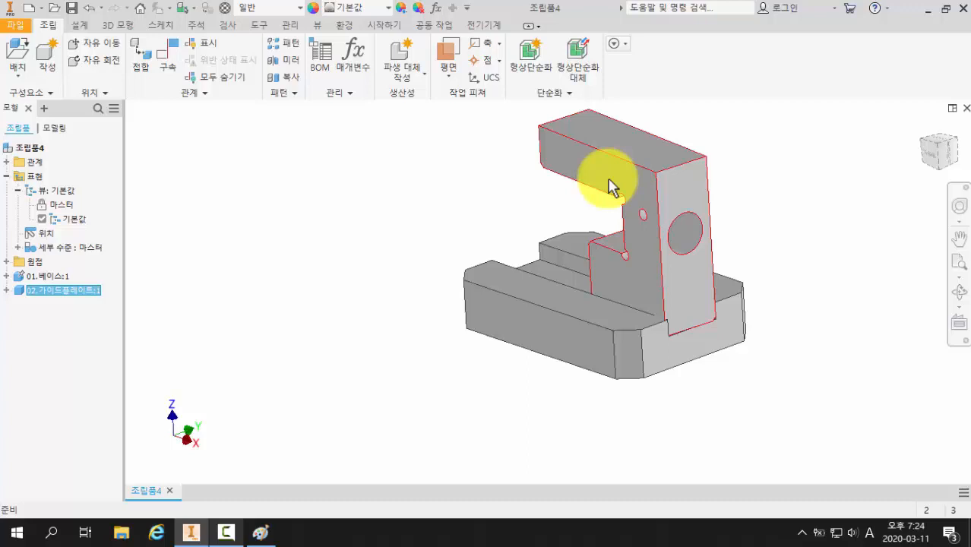
pyautogui.moveTo(677, 186); pyautogui.dragTo(703, 173)
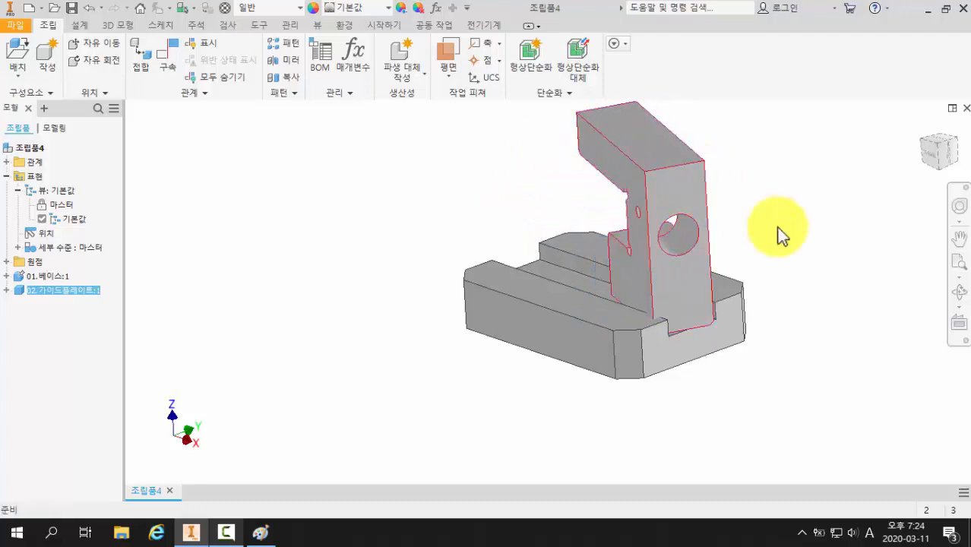
pyautogui.click(829, 232)
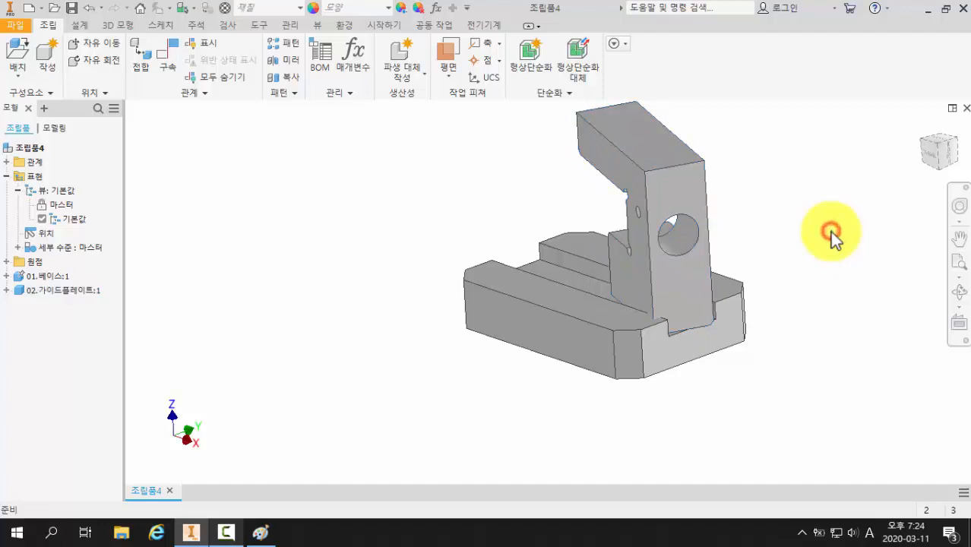
# Step: Add a Mate constraint with 0 mm offset between the guide plate's lower side face and the facing side wall of the base's slot
pyautogui.scroll(3, 622, 304)
pyautogui.scroll(-2, 583, 306)
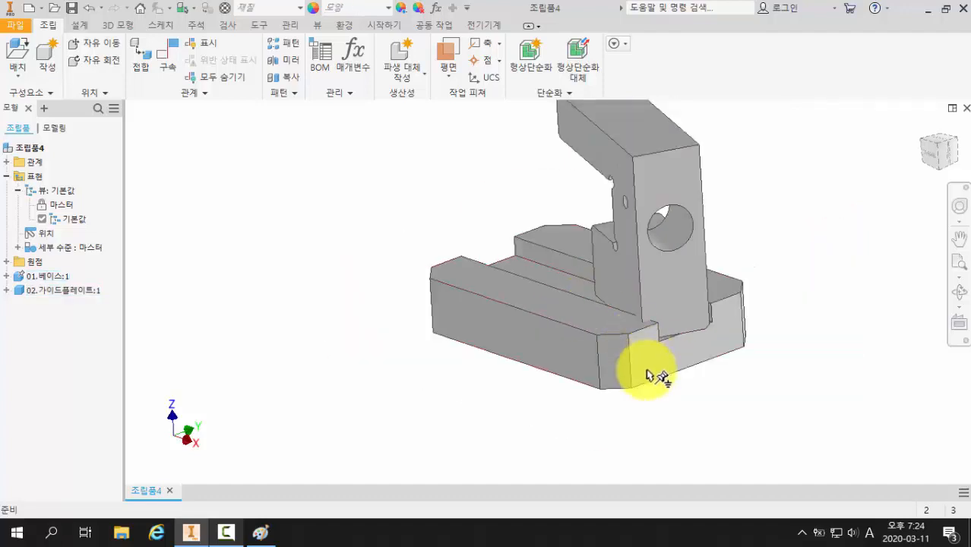
pyautogui.keyDown('shift'); pyautogui.moveTo(603, 393); pyautogui.dragTo(619, 370, button='middle'); pyautogui.keyUp('shift')
pyautogui.scroll(3, 734, 364)
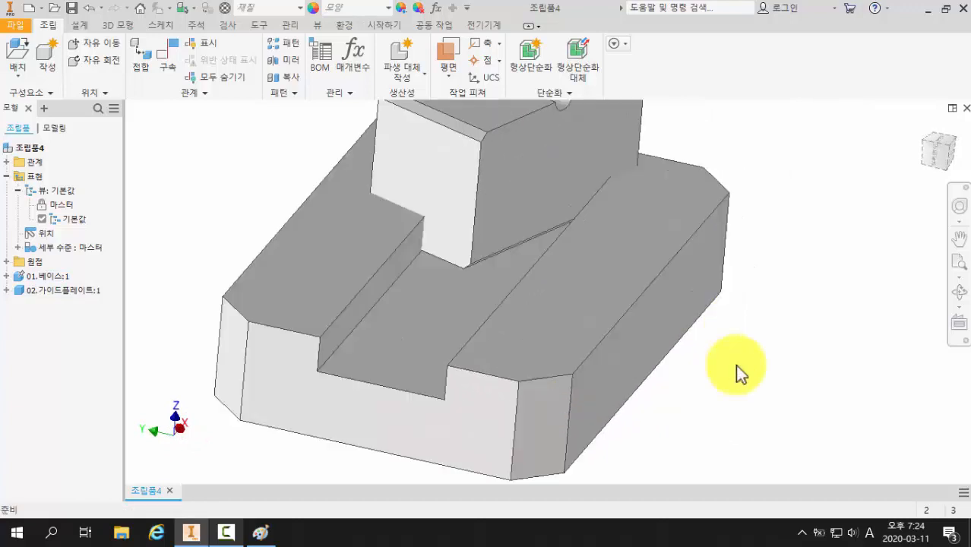
pyautogui.click(168, 55)
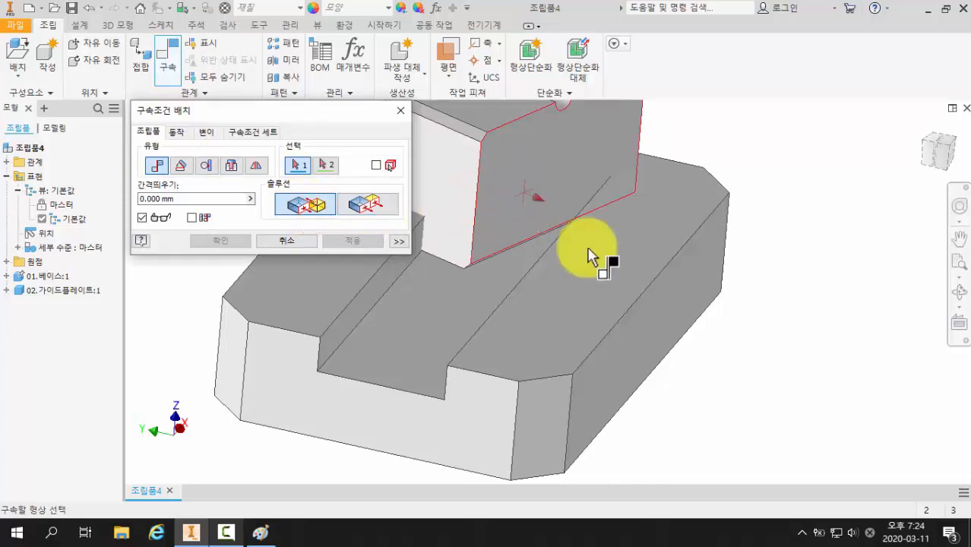
pyautogui.keyDown('shift'); pyautogui.moveTo(605, 256); pyautogui.dragTo(678, 289, button='middle'); pyautogui.keyUp('shift')
pyautogui.click(582, 197)
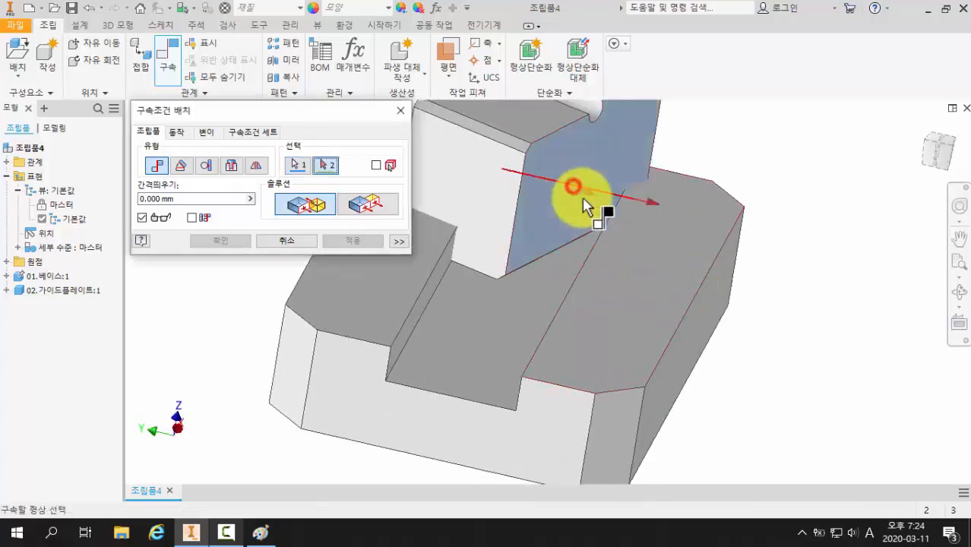
pyautogui.keyDown('shift'); pyautogui.moveTo(755, 320); pyautogui.dragTo(773, 336, button='middle'); pyautogui.keyUp('shift')
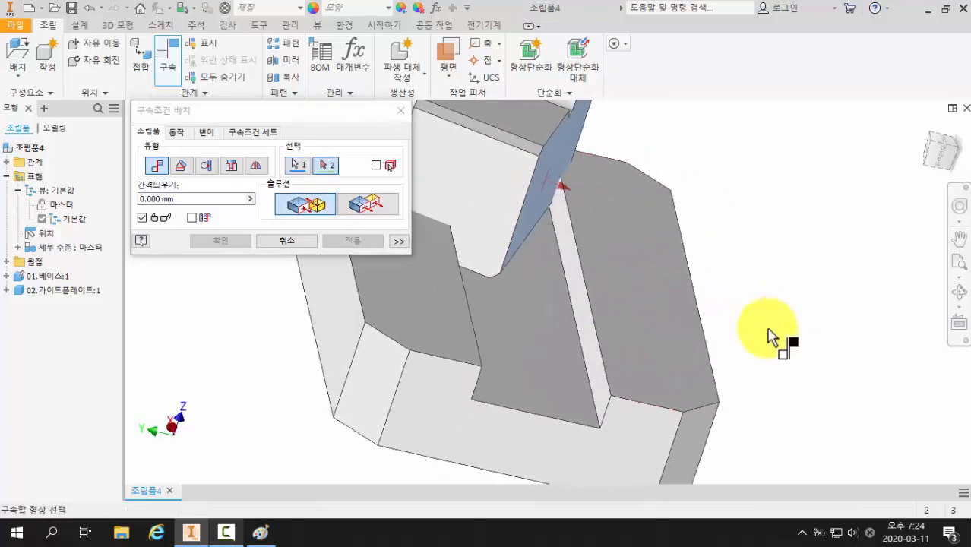
pyautogui.click(581, 313)
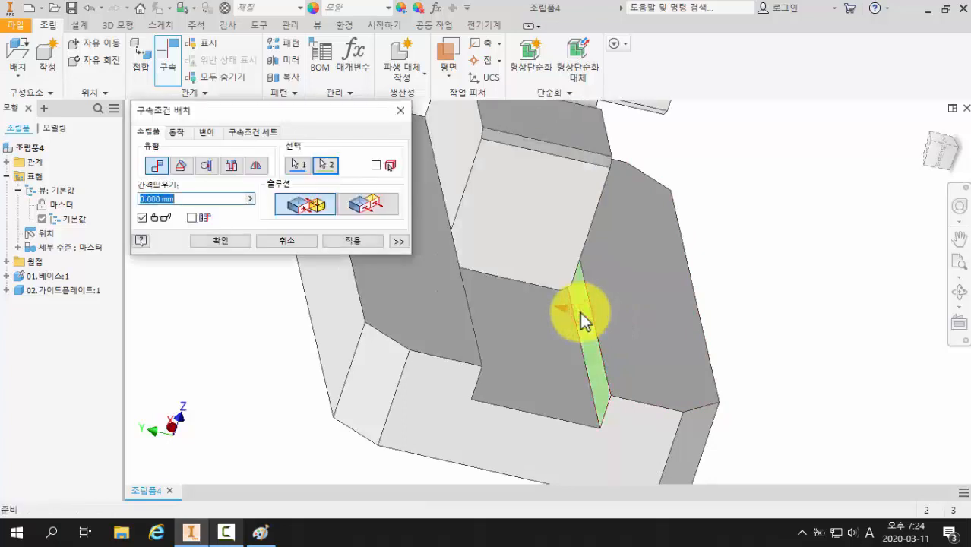
pyautogui.click(220, 243)
# Step: Try to move the guide plate on the base to check that it is fully constrained
pyautogui.keyDown('shift'); pyautogui.moveTo(442, 356); pyautogui.dragTo(418, 391, button='middle'); pyautogui.keyUp('shift')
pyautogui.scroll(-3, 412, 343)
pyautogui.moveTo(526, 317); pyautogui.dragTo(567, 292)
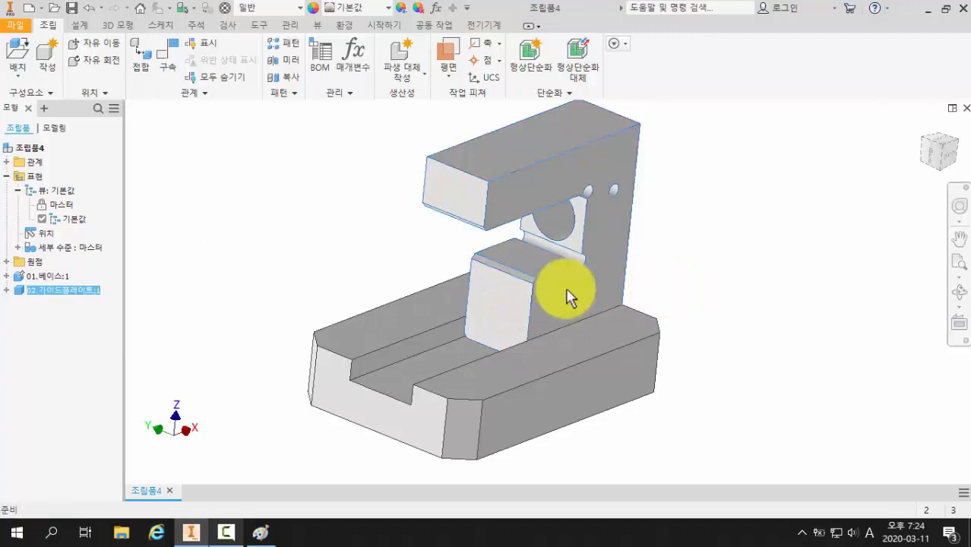
pyautogui.click(710, 300)
pyautogui.moveTo(555, 295); pyautogui.dragTo(547, 294)
pyautogui.click(697, 251)
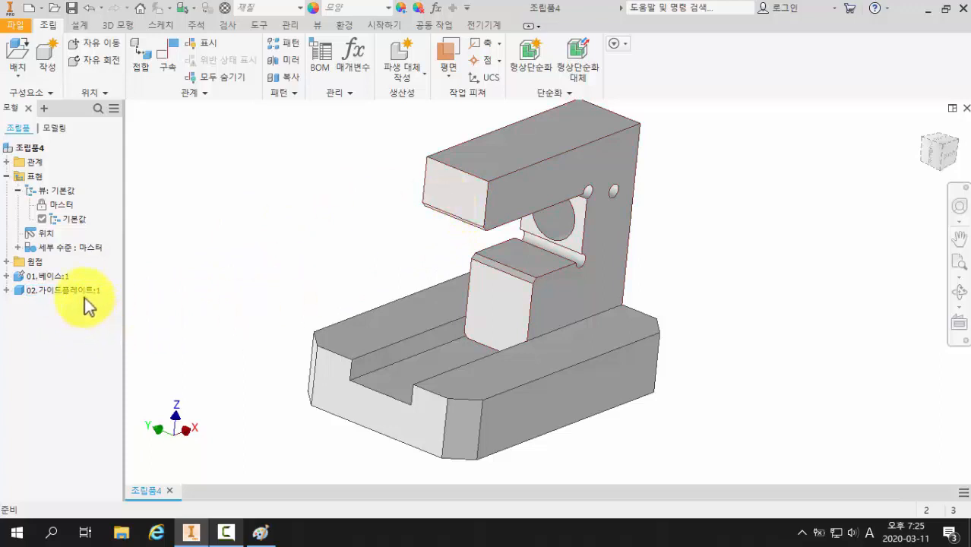
# Step: Expand the guide plate's entry in the model tree to review its constraints
pyautogui.click(6, 290)
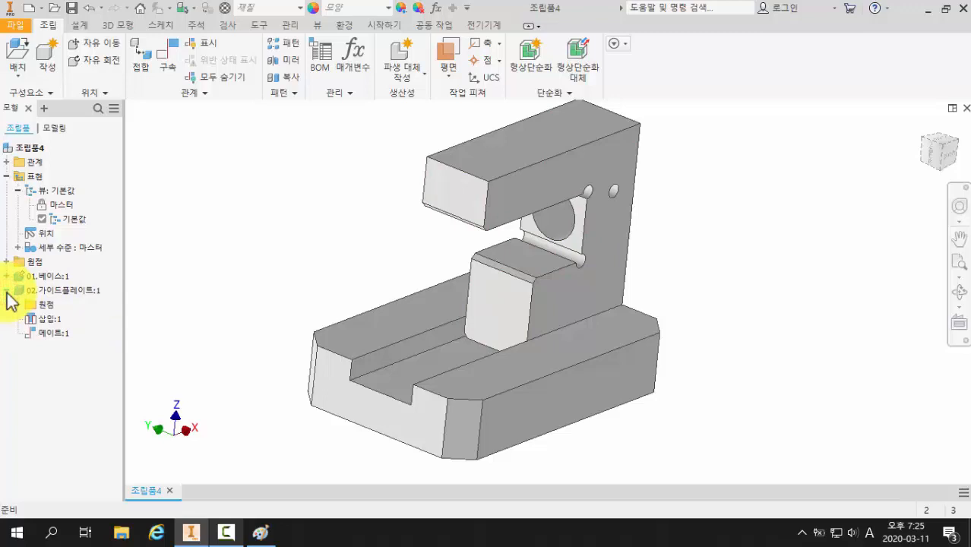
pyautogui.click(62, 290)
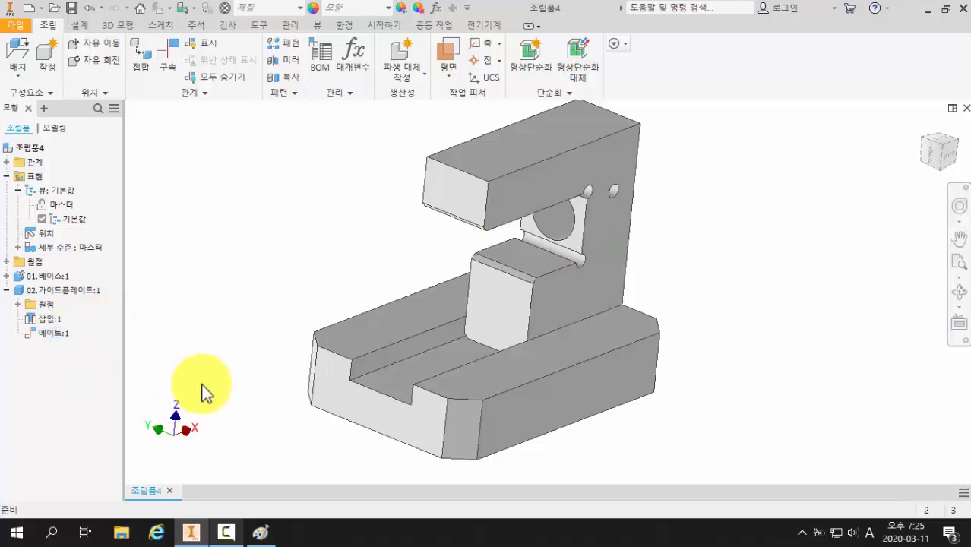
pyautogui.keyDown('shift'); pyautogui.moveTo(297, 419); pyautogui.dragTo(309, 403, button='middle'); pyautogui.keyUp('shift')
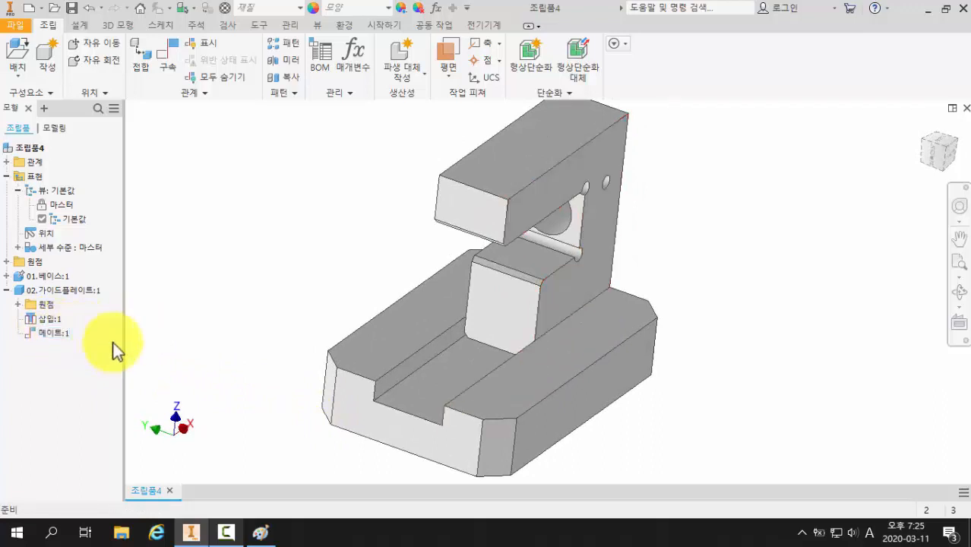
# Step: Delete the guide plate's Mate constraint and swing the plate askew in the base's slot
pyautogui.rightClick(59, 331)
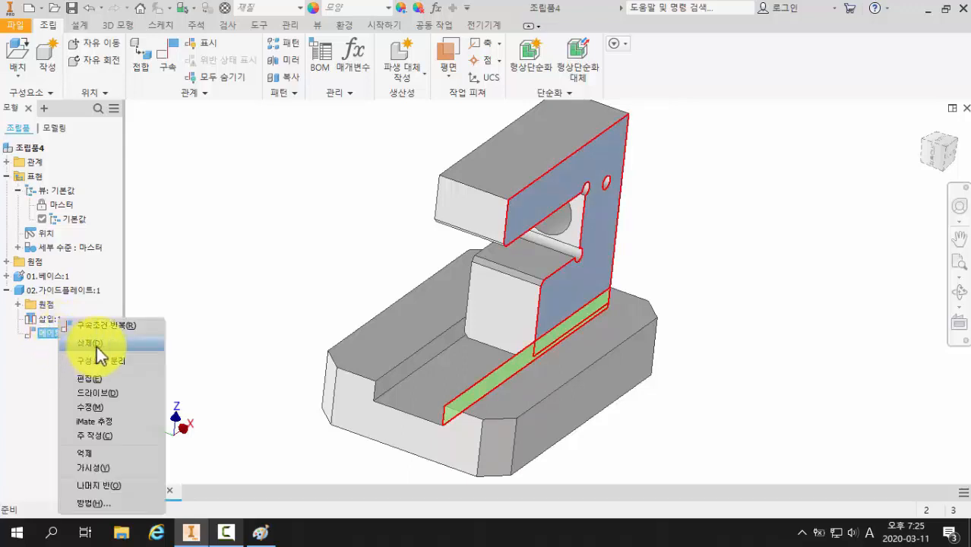
pyautogui.click(97, 348)
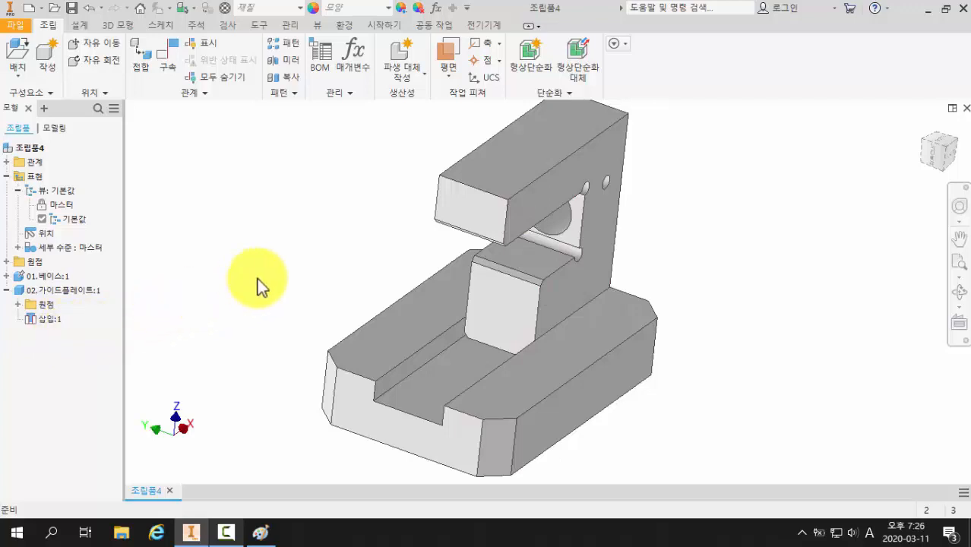
pyautogui.moveTo(488, 298); pyautogui.dragTo(389, 287)
pyautogui.click(301, 249)
pyautogui.moveTo(306, 247); pyautogui.dragTo(348, 256, button='middle')
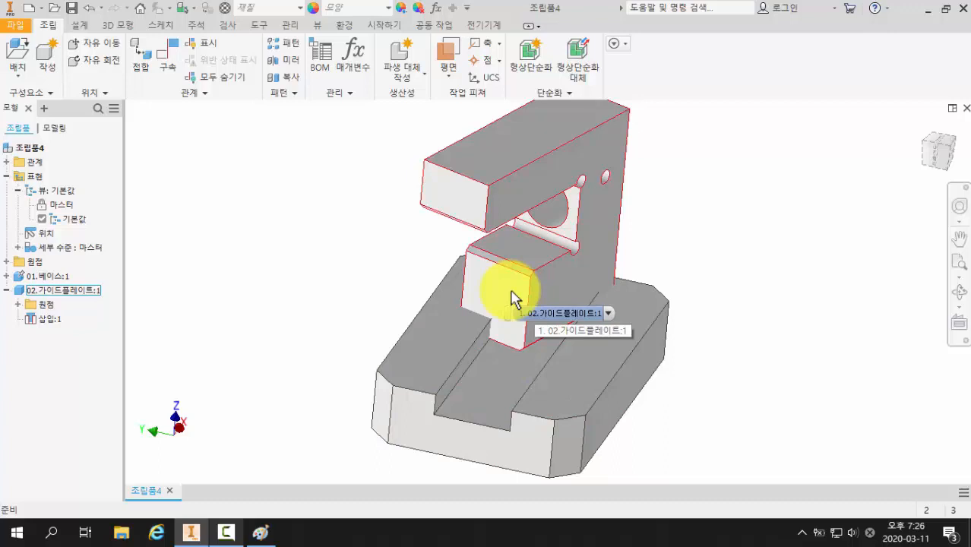
pyautogui.click(340, 291)
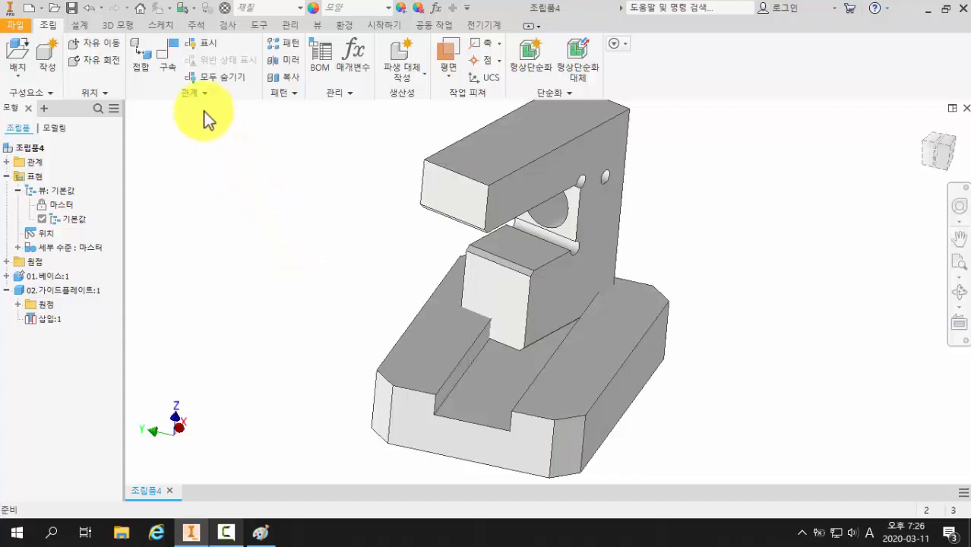
# Step: Set up an Undirected Angle constraint between the guide plate's side face and the base's outer side face on the same side
pyautogui.click(171, 62)
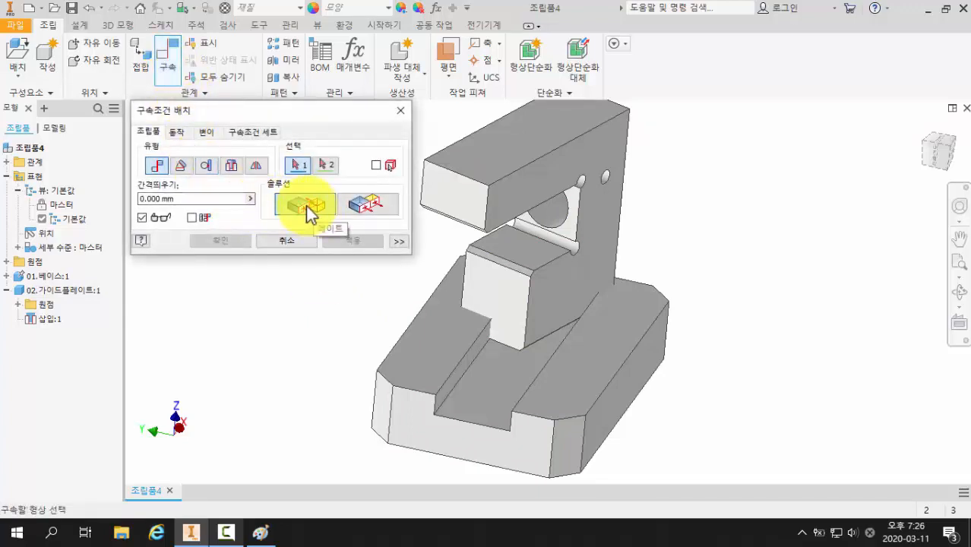
pyautogui.click(181, 168)
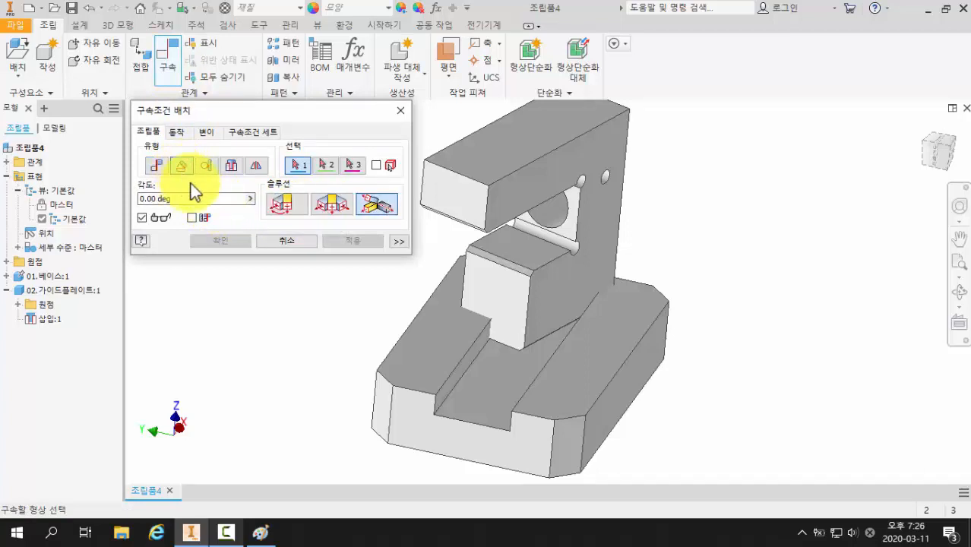
pyautogui.click(332, 208)
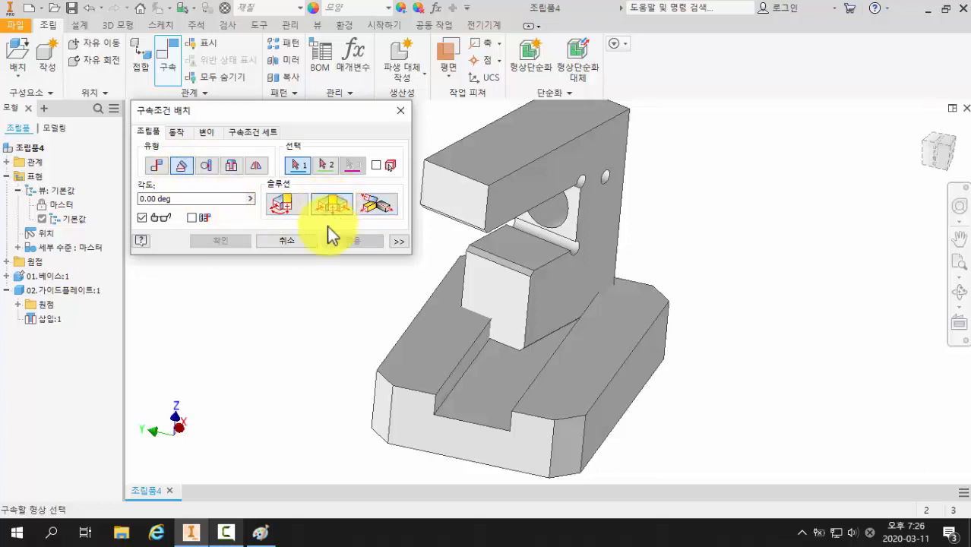
pyautogui.click(560, 295)
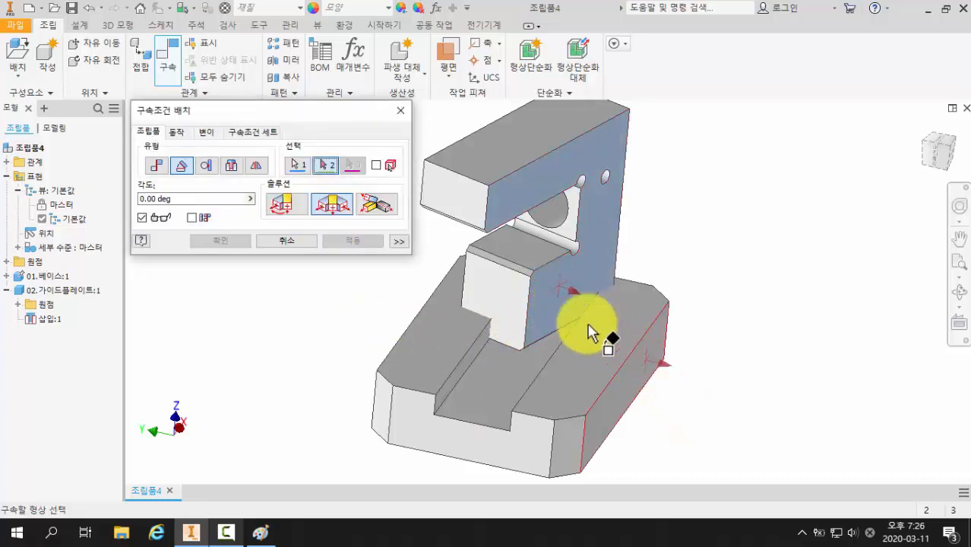
pyautogui.click(643, 375)
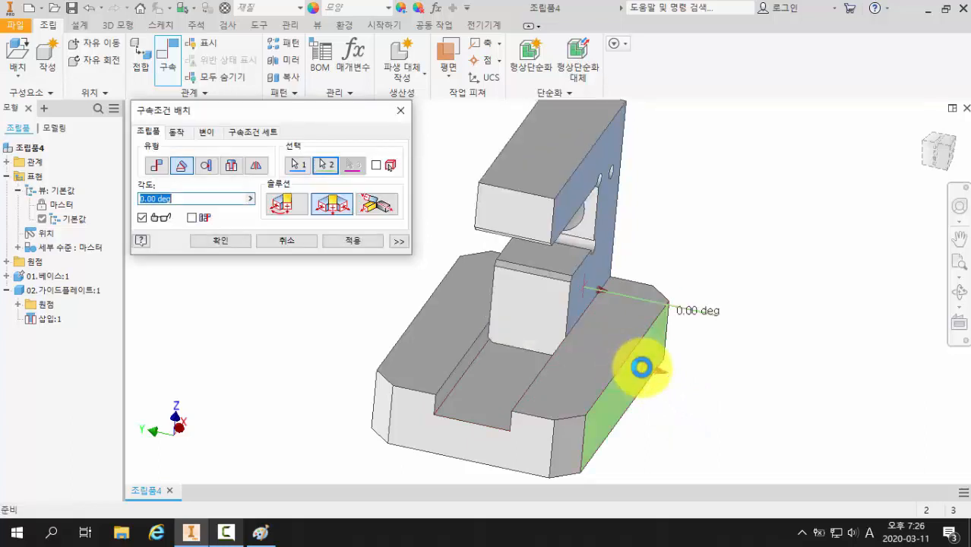
# Step: Preview the guide plate's angle at 45 and 90 degrees, and create the Angle constraint at 0 degrees
pyautogui.moveTo(187, 202); pyautogui.dragTo(129, 206)
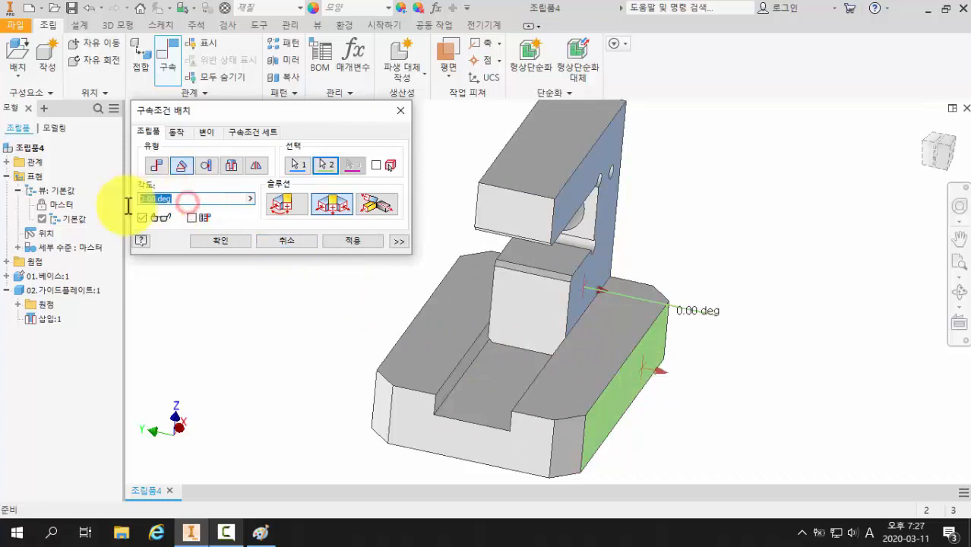
pyautogui.write('45')
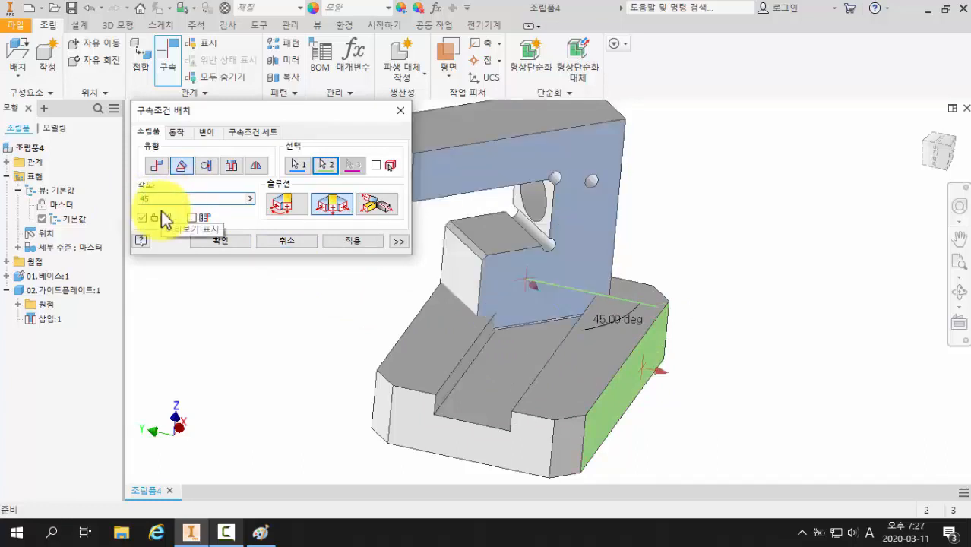
pyautogui.write('90')
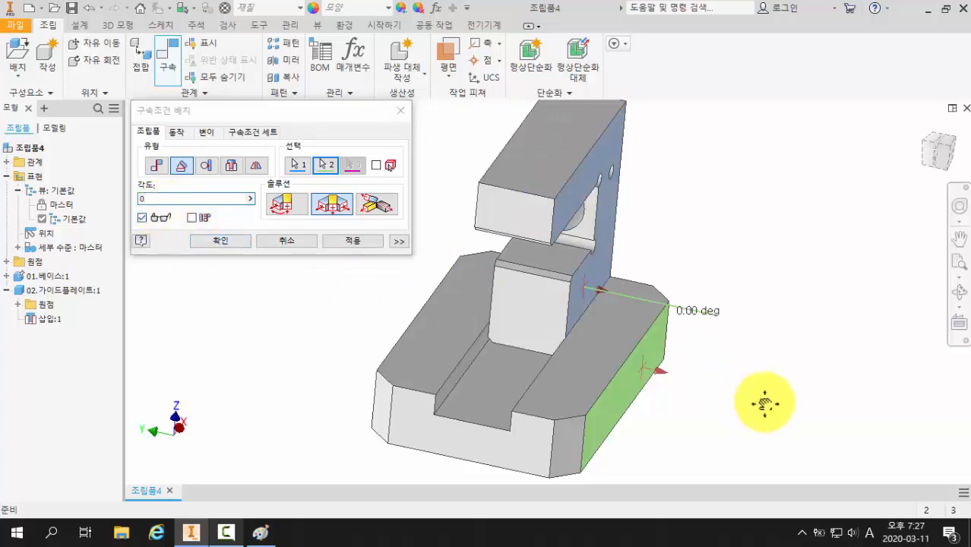
pyautogui.moveTo(769, 402); pyautogui.dragTo(801, 380, button='middle')
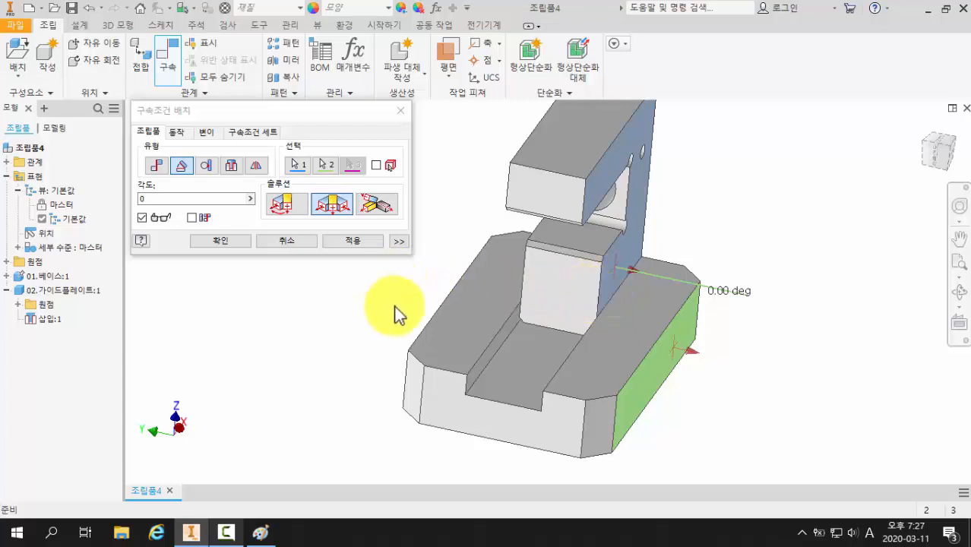
pyautogui.click(227, 243)
# Step: Try to move the guide plate to check the Angle constraint, and inspect the assembly from the side
pyautogui.click(556, 281)
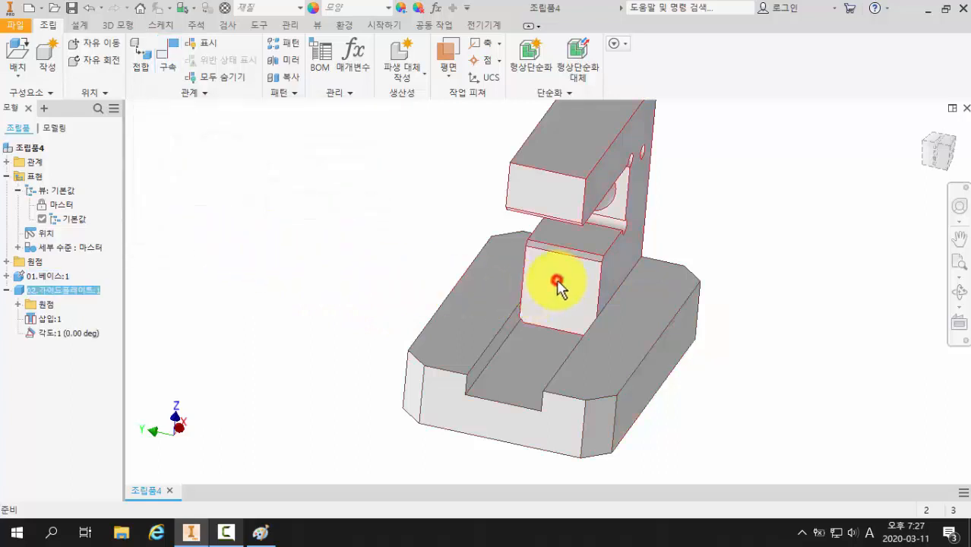
pyautogui.click(743, 244)
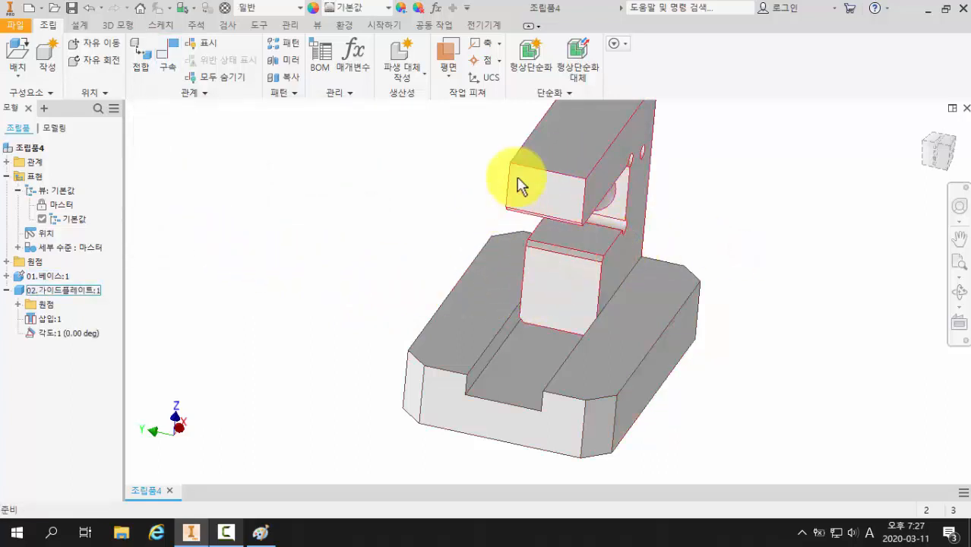
pyautogui.click(734, 248)
pyautogui.keyDown('shift'); pyautogui.moveTo(570, 289); pyautogui.dragTo(531, 288, button='middle'); pyautogui.keyUp('shift')
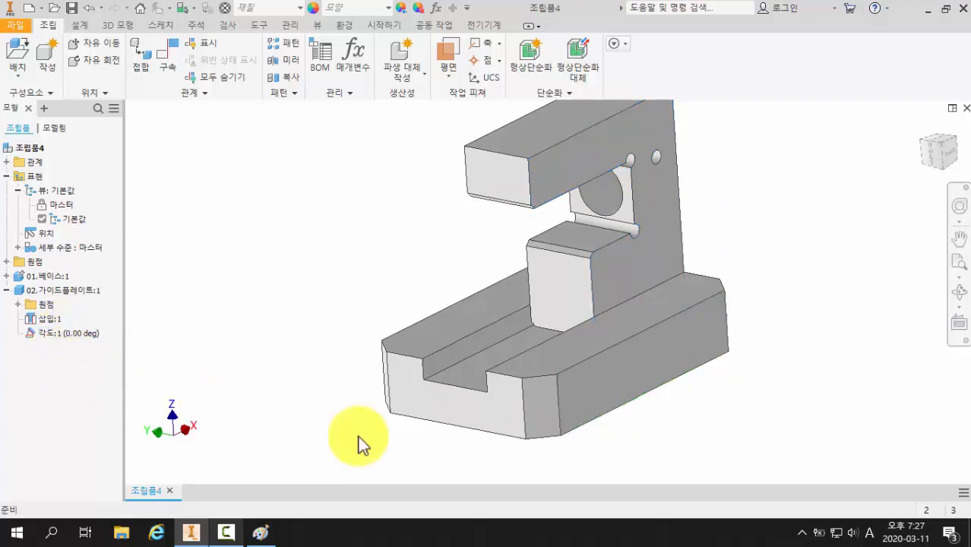
pyautogui.keyDown('shift'); pyautogui.moveTo(390, 350); pyautogui.dragTo(351, 351, button='middle'); pyautogui.keyUp('shift')
pyautogui.moveTo(335, 311); pyautogui.dragTo(357, 322, button='middle')
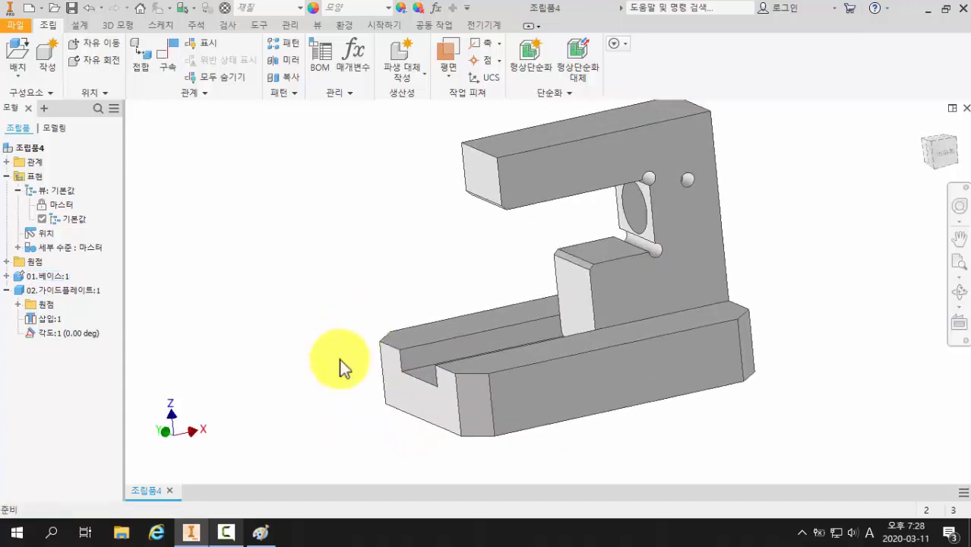
# Step: Switch to the assembly drawing in Paint, mark part 3 in orange and draw a red rotation arrow around part 4's knob
pyautogui.click(261, 532)
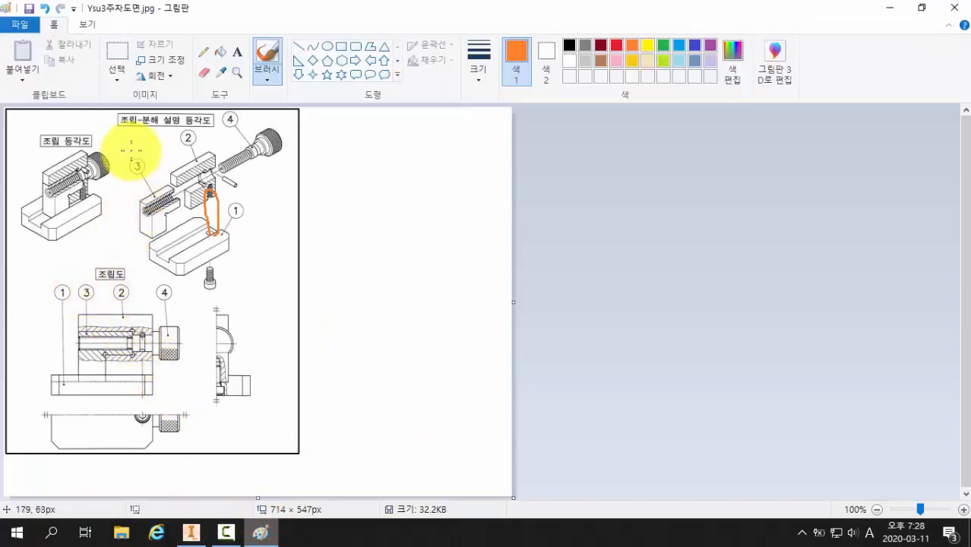
pyautogui.moveTo(132, 150)
pyautogui.mouseDown()
pyautogui.moveTo(132, 161)
pyautogui.moveTo(145, 143)
pyautogui.mouseUp()
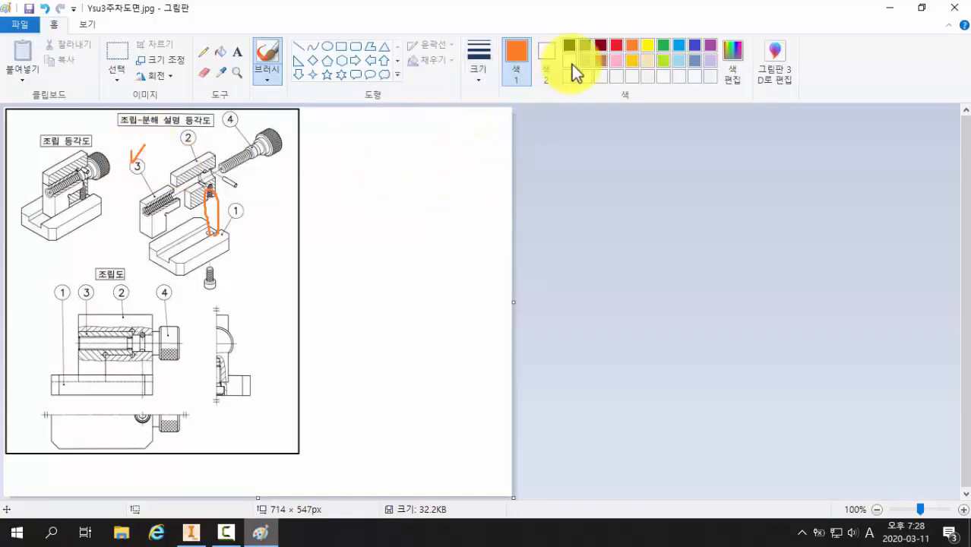
pyautogui.click(614, 48)
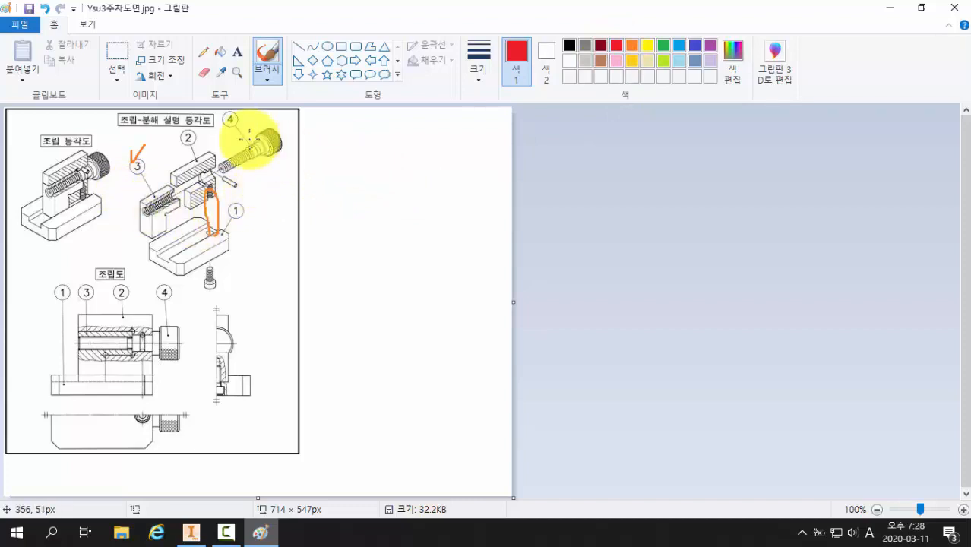
pyautogui.moveTo(259, 126)
pyautogui.mouseDown()
pyautogui.moveTo(282, 122)
pyautogui.moveTo(299, 132)
pyautogui.moveTo(261, 161)
pyautogui.moveTo(262, 175)
pyautogui.mouseUp()
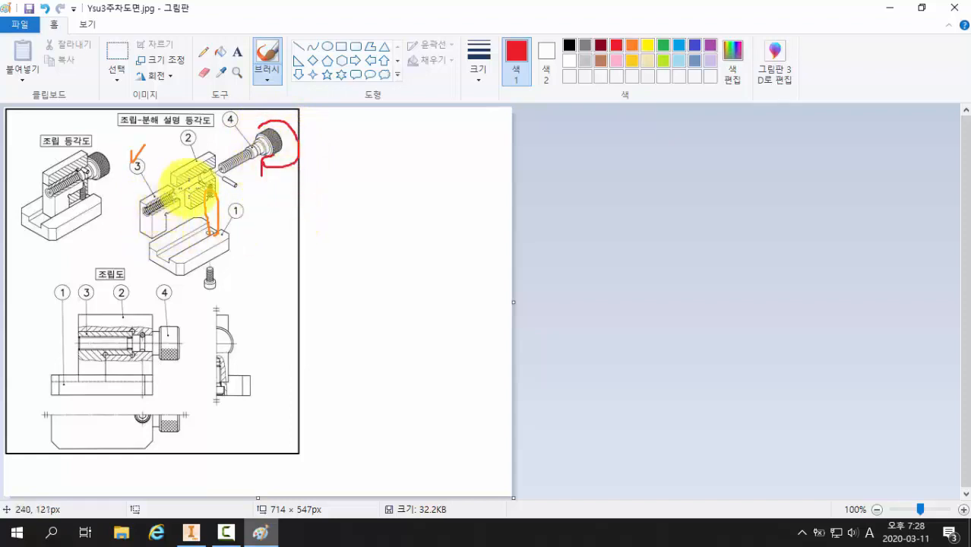
# Step: Draw a red double-headed arrow along part 3's sliding direction and retrace the rotation arrow around part 4's knob
pyautogui.moveTo(186, 186)
pyautogui.mouseDown()
pyautogui.moveTo(116, 237)
pyautogui.moveTo(136, 238)
pyautogui.mouseUp()
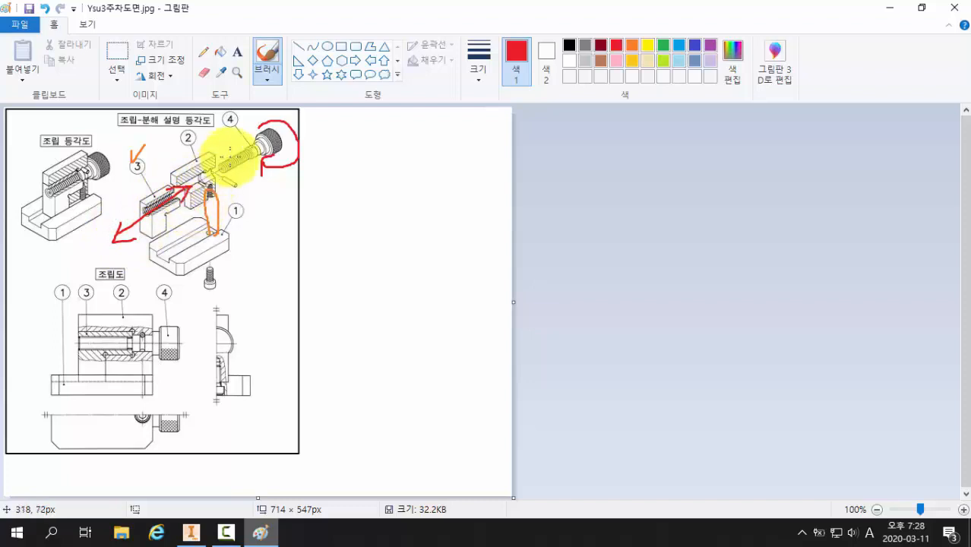
pyautogui.moveTo(251, 136)
pyautogui.mouseDown()
pyautogui.moveTo(272, 124)
pyautogui.moveTo(327, 148)
pyautogui.moveTo(295, 162)
pyautogui.mouseUp()
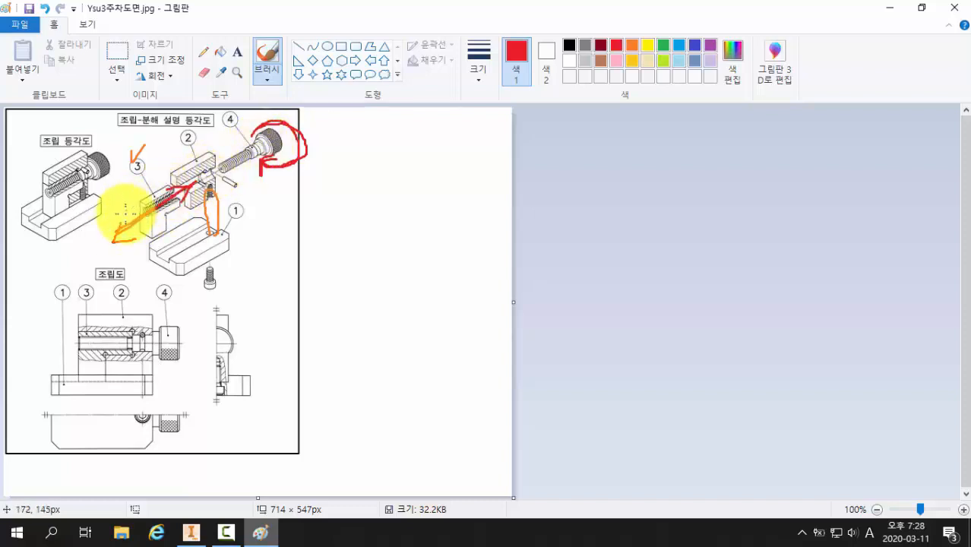
pyautogui.moveTo(122, 217); pyautogui.dragTo(124, 244)
pyautogui.moveTo(168, 189); pyautogui.dragTo(183, 206)
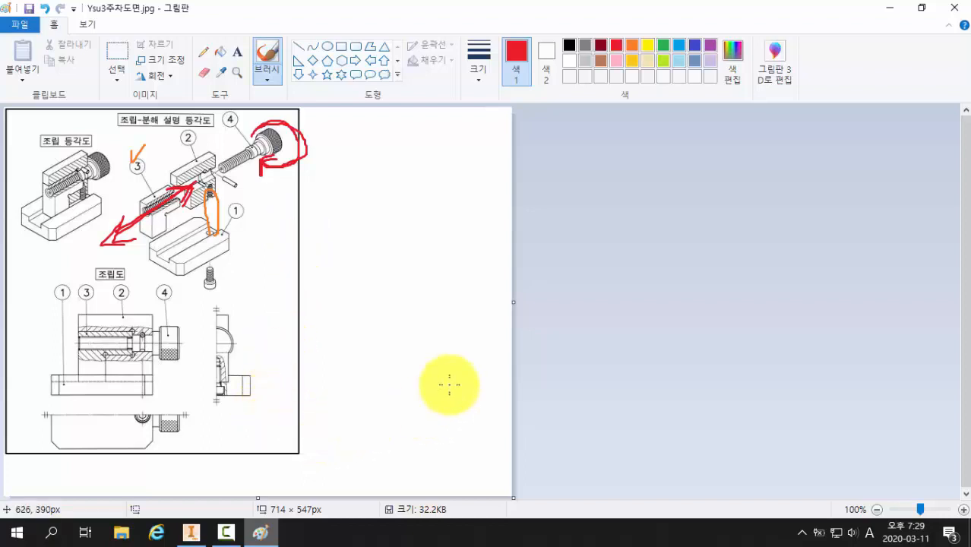
# Step: Switch back to Inventor and place one instance of 03.슬라이더.ipt in the free space beside the base's open end
pyautogui.click(191, 532)
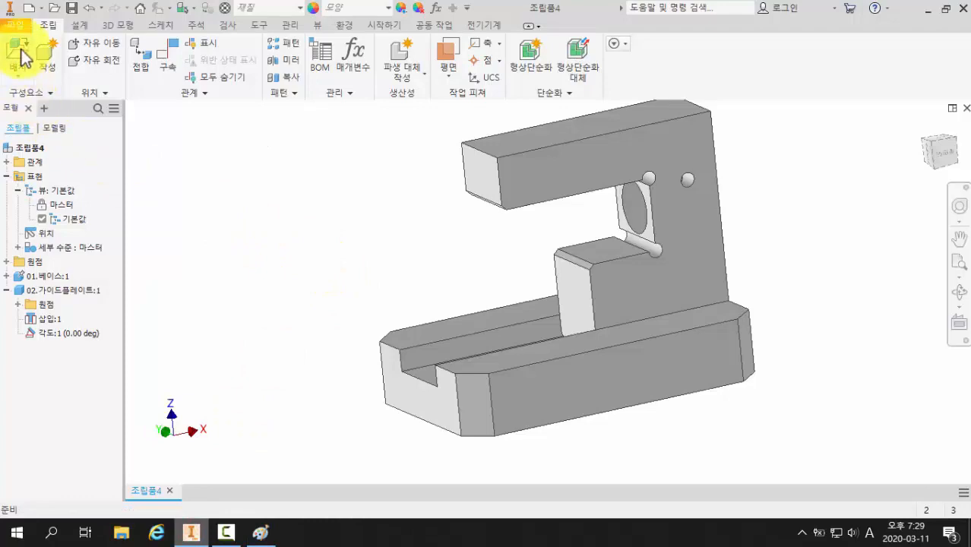
pyautogui.click(21, 50)
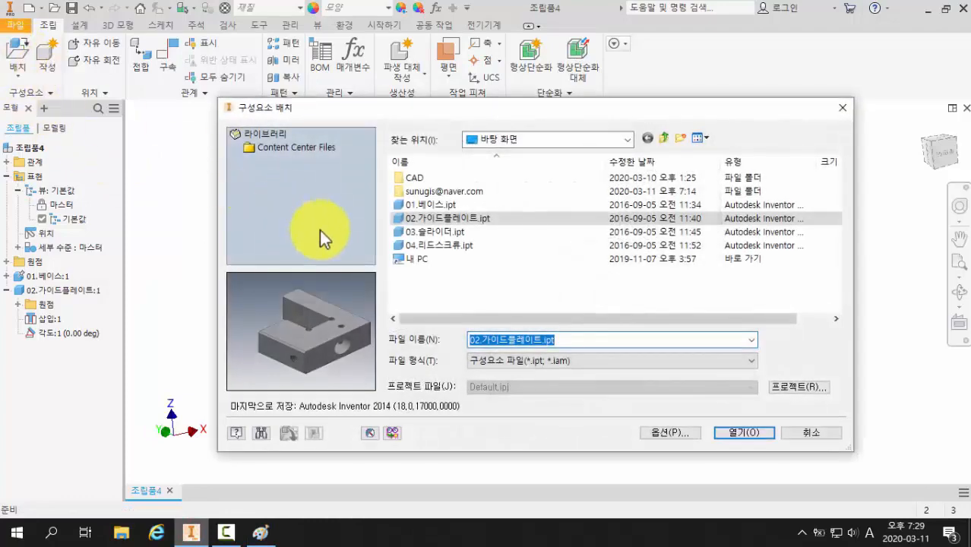
pyautogui.click(444, 232)
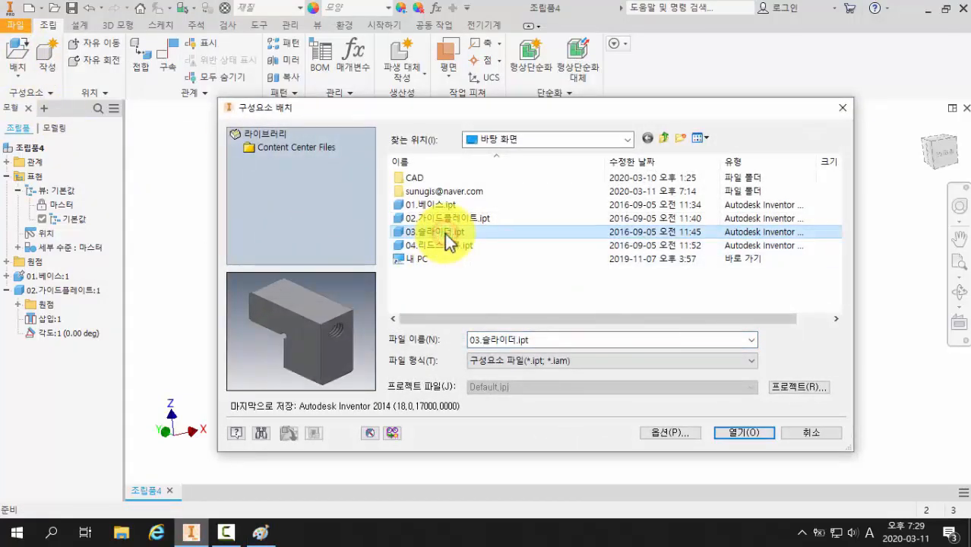
pyautogui.click(734, 441)
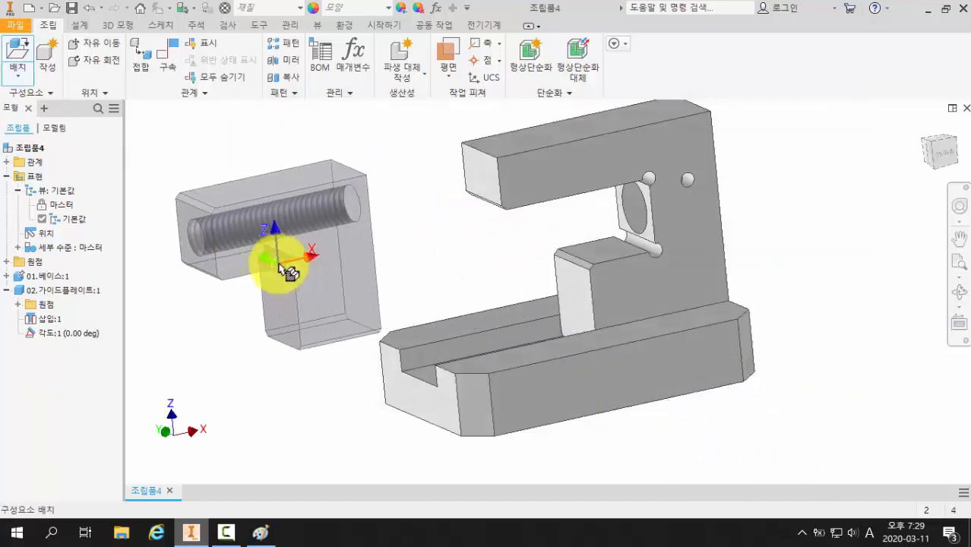
pyautogui.click(310, 260)
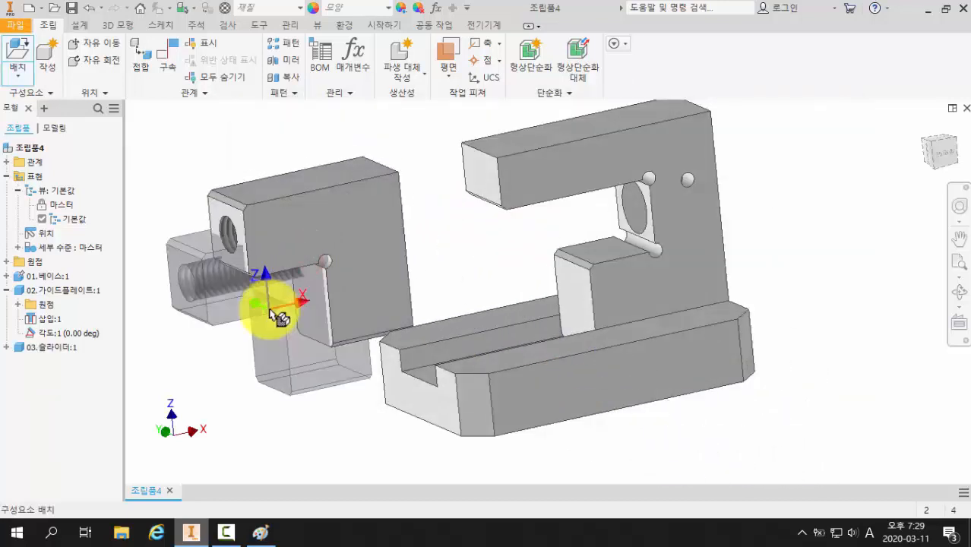
pyautogui.press('Escape')
# Step: Move the slider farther away from the base's open end to leave clear space between them
pyautogui.press('F4')
pyautogui.moveTo(403, 349)
pyautogui.mouseDown()
pyautogui.moveTo(474, 348)
pyautogui.moveTo(457, 336)
pyautogui.moveTo(388, 346)
pyautogui.moveTo(383, 333)
pyautogui.moveTo(410, 347)
pyautogui.mouseUp()
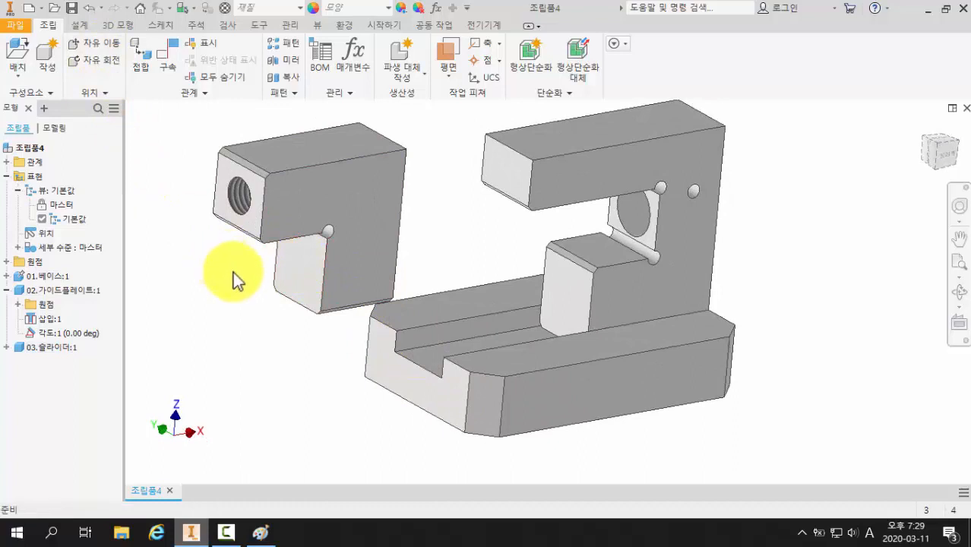
pyautogui.moveTo(234, 280); pyautogui.dragTo(343, 299, button='middle')
pyautogui.moveTo(429, 253); pyautogui.dragTo(370, 294)
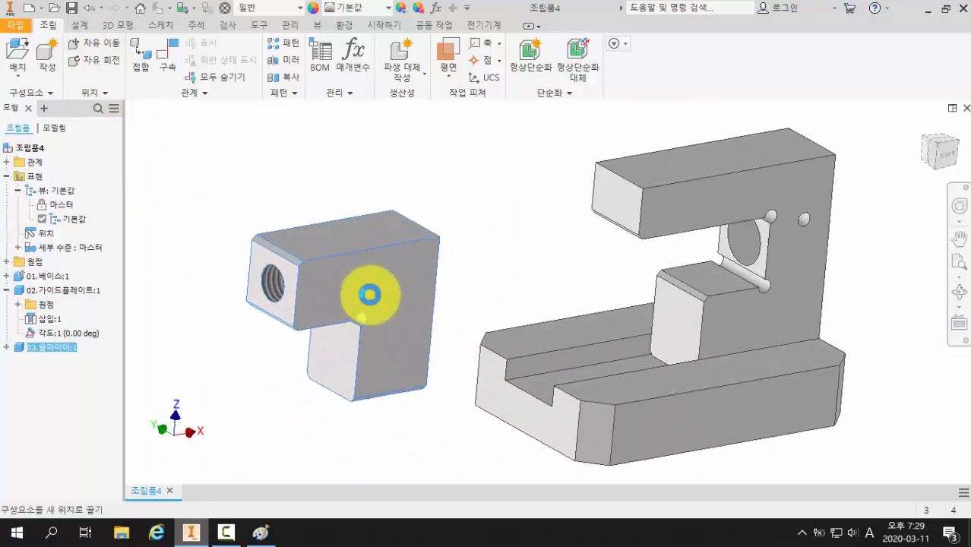
# Step: Free-rotate the slider about its vertical axis so its overhanging arm points towards the guide plate
pyautogui.click(101, 61)
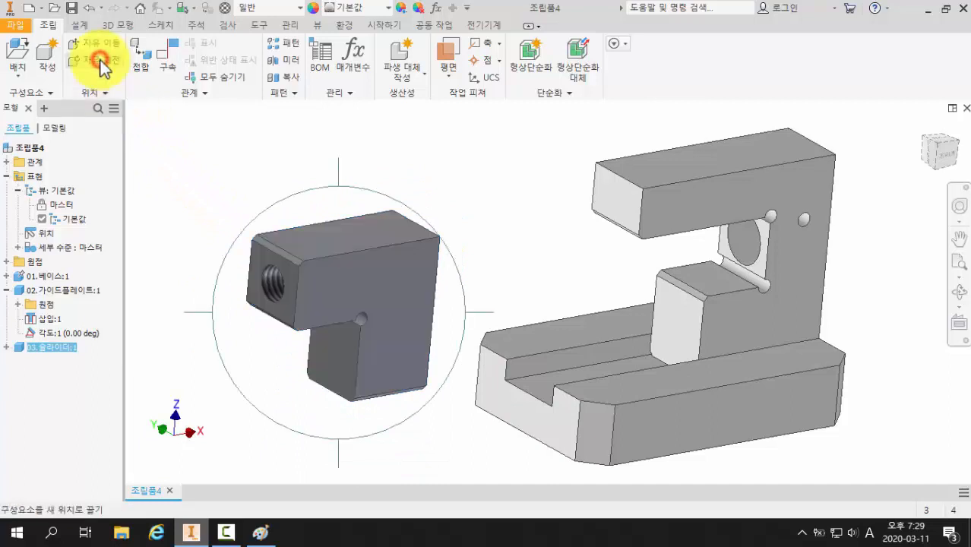
pyautogui.moveTo(325, 277); pyautogui.dragTo(368, 282)
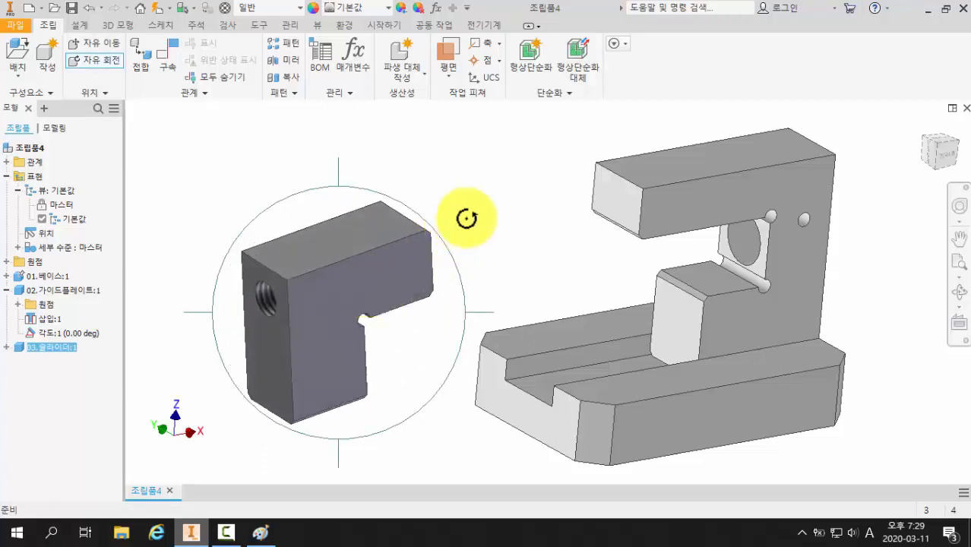
pyautogui.press('Escape')
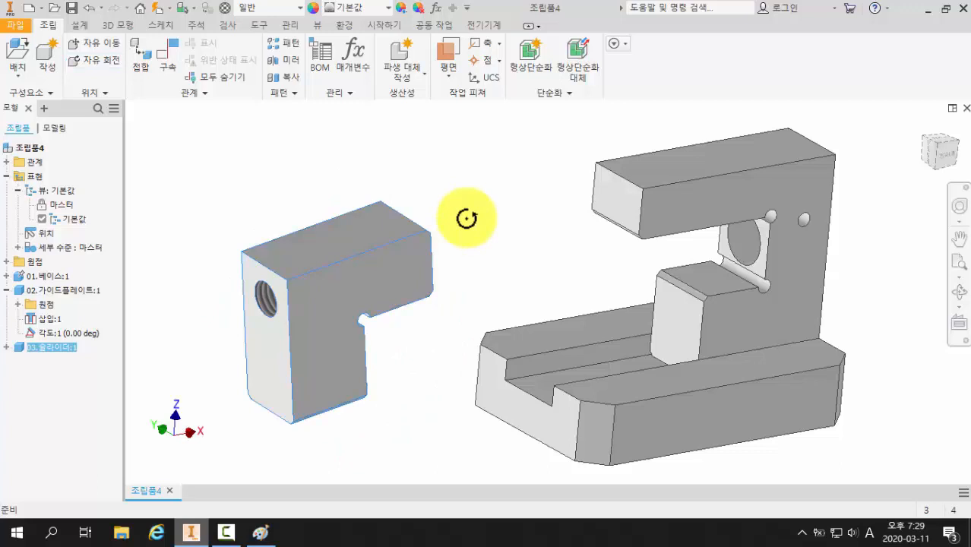
pyautogui.click(466, 218)
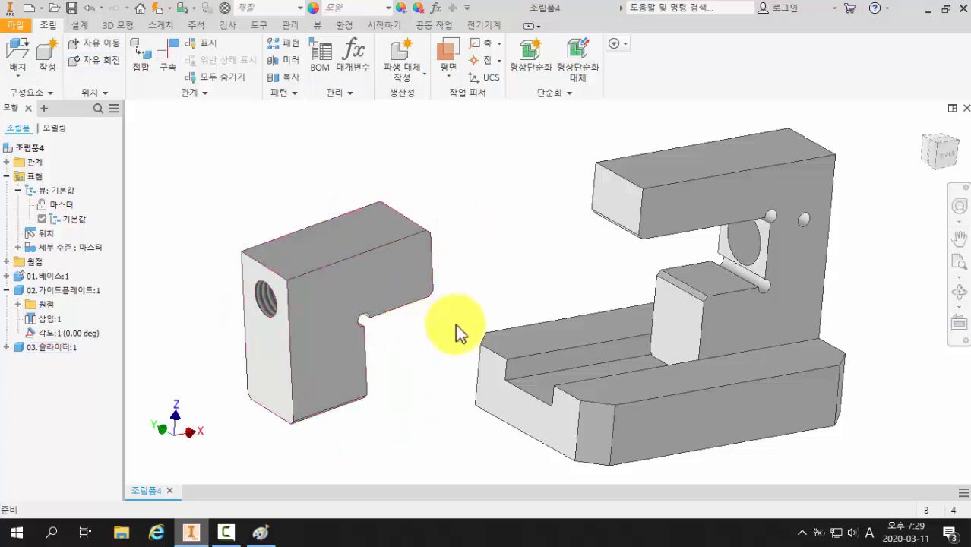
# Step: Mate the slider's bottom face to the floor of the base's groove with a 0 mm offset
pyautogui.moveTo(459, 330); pyautogui.dragTo(461, 267, button='middle')
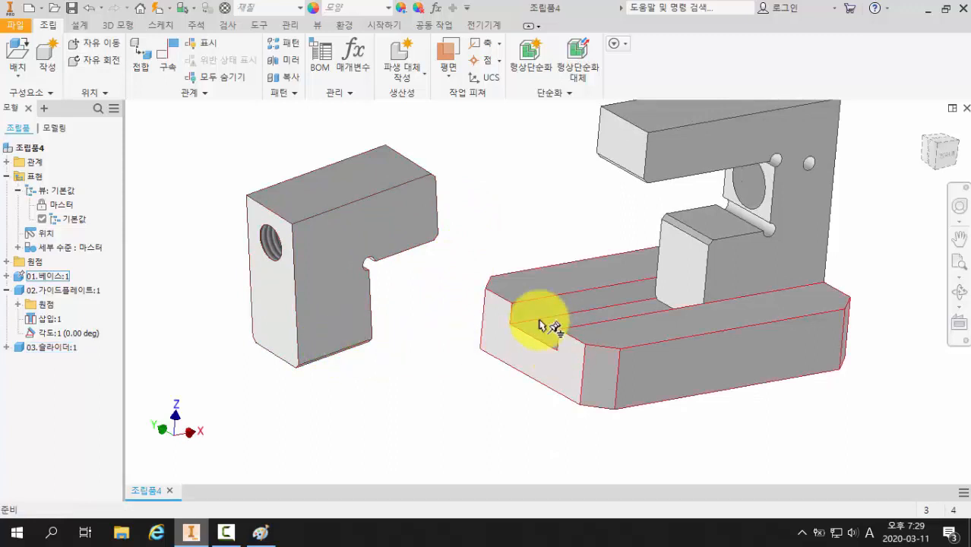
pyautogui.moveTo(540, 308); pyautogui.dragTo(491, 338, button='middle')
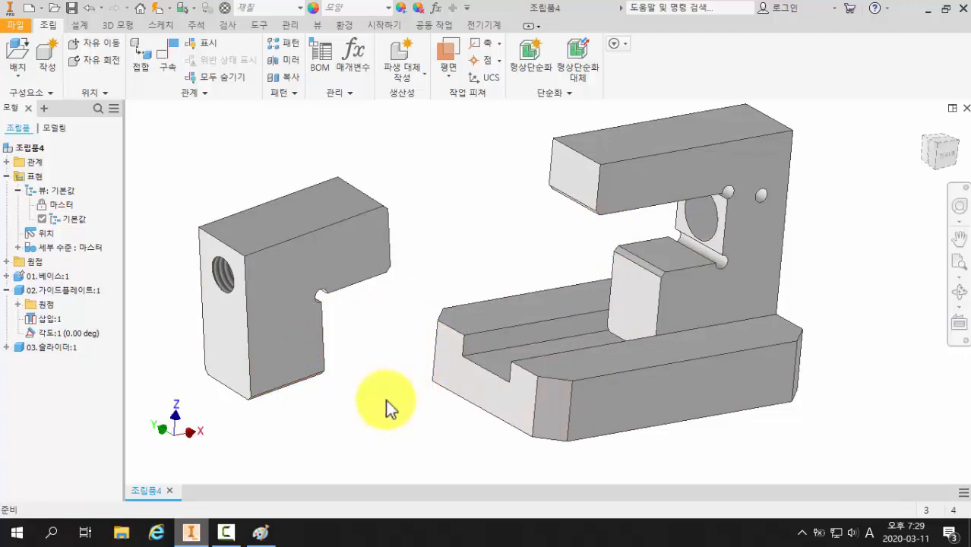
pyautogui.moveTo(391, 400); pyautogui.dragTo(348, 389, button='middle')
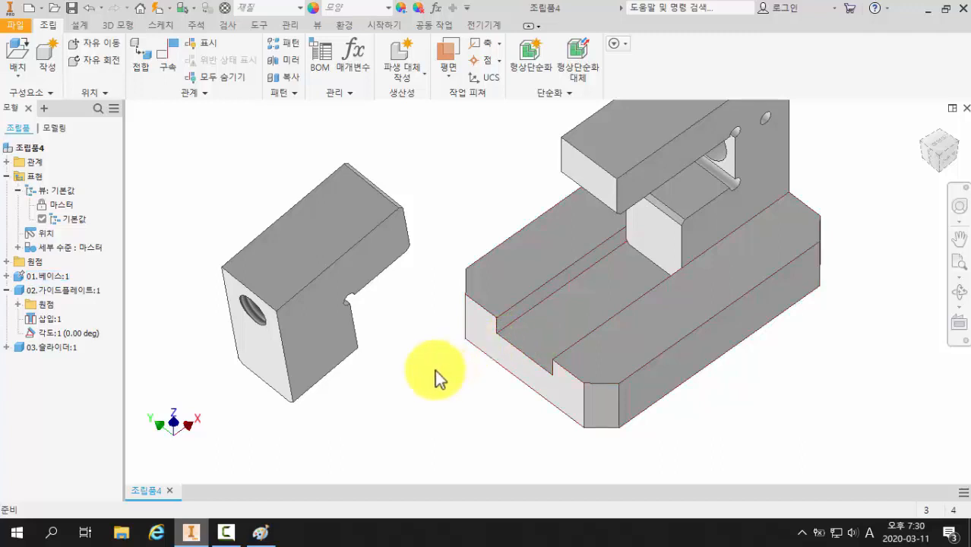
pyautogui.click(170, 62)
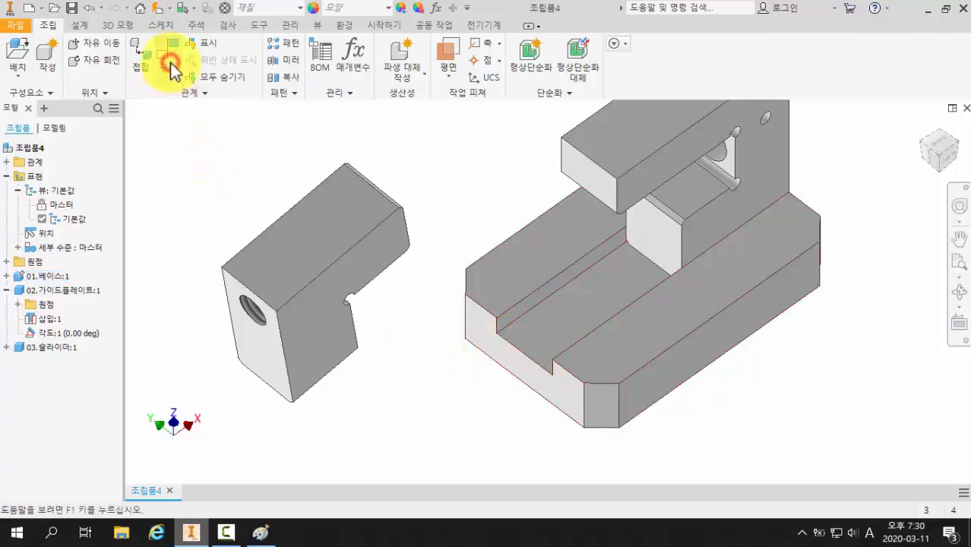
pyautogui.click(560, 320)
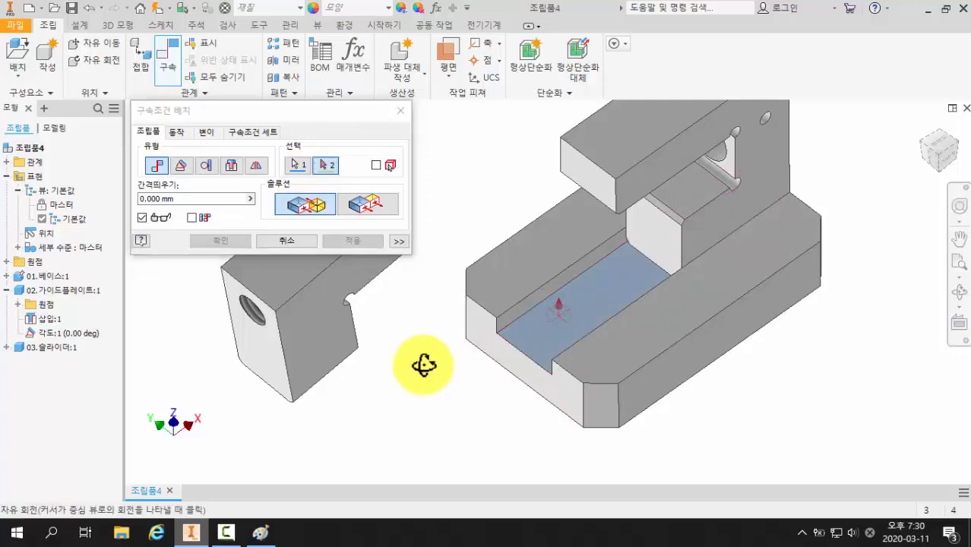
pyautogui.keyDown('shift'); pyautogui.moveTo(427, 364); pyautogui.dragTo(303, 368, button='middle'); pyautogui.keyUp('shift')
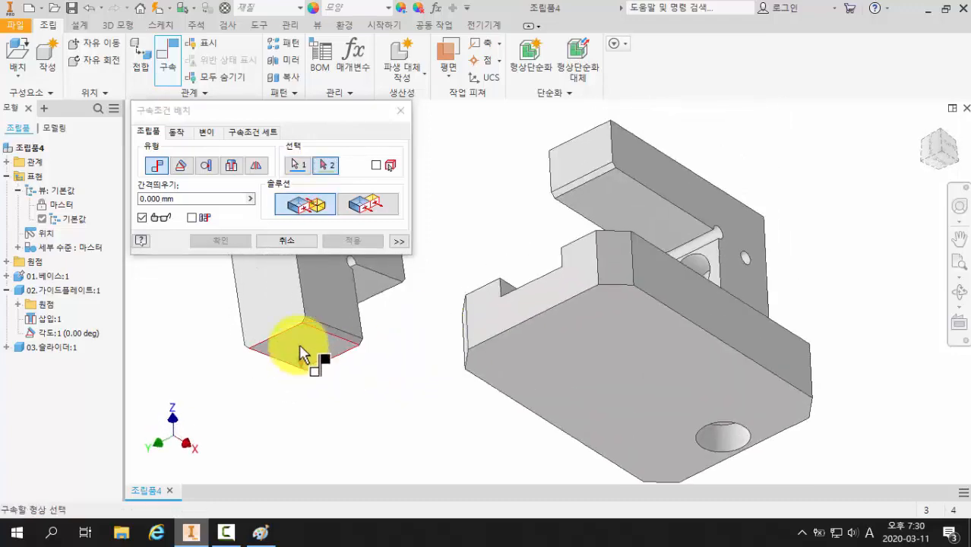
pyautogui.click(301, 349)
pyautogui.keyDown('shift'); pyautogui.moveTo(411, 340); pyautogui.dragTo(404, 382, button='middle'); pyautogui.keyUp('shift')
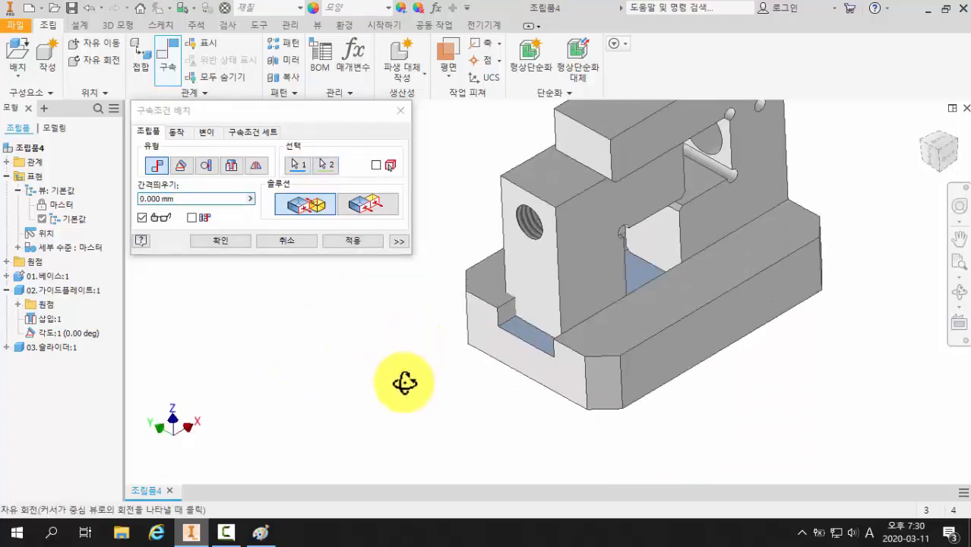
pyautogui.moveTo(386, 341); pyautogui.dragTo(416, 350, button='middle')
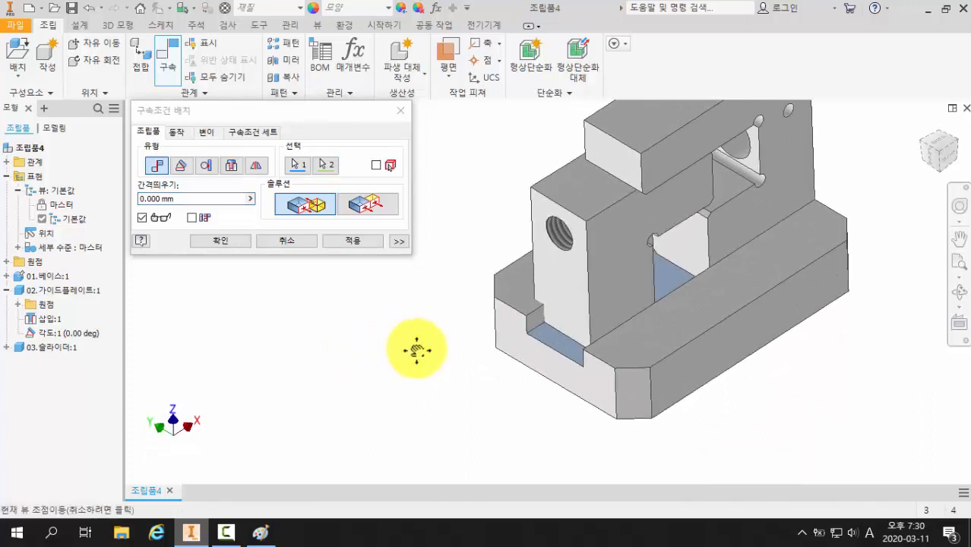
pyautogui.click(227, 239)
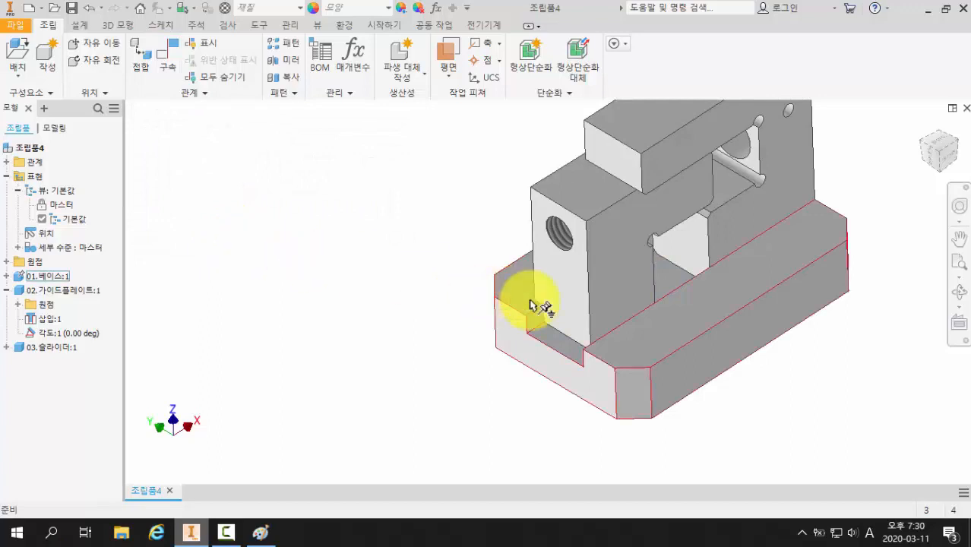
# Step: Move the slider out past the base's open end and inspect its side face and the groove's side wall
pyautogui.moveTo(566, 308); pyautogui.dragTo(425, 374)
pyautogui.moveTo(503, 455); pyautogui.dragTo(531, 381, button='middle')
pyautogui.scroll(2, 531, 381)
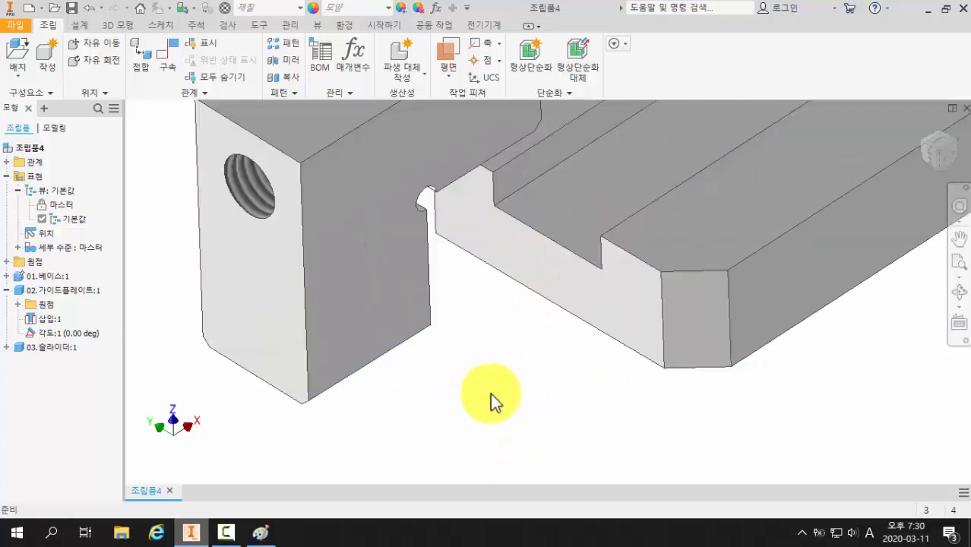
pyautogui.scroll(-2, 490, 395)
pyautogui.click(406, 350)
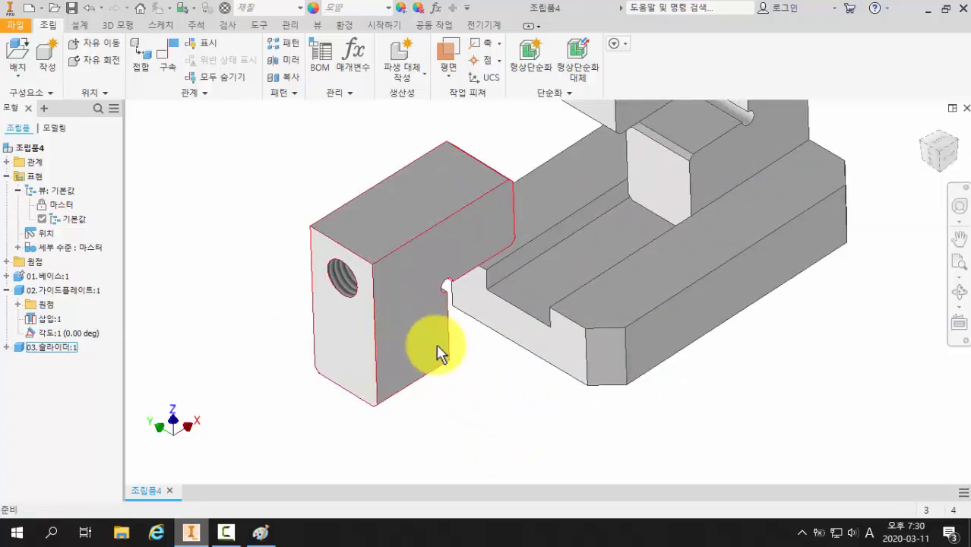
pyautogui.keyDown('shift'); pyautogui.moveTo(440, 351); pyautogui.dragTo(498, 380, button='middle'); pyautogui.keyUp('shift')
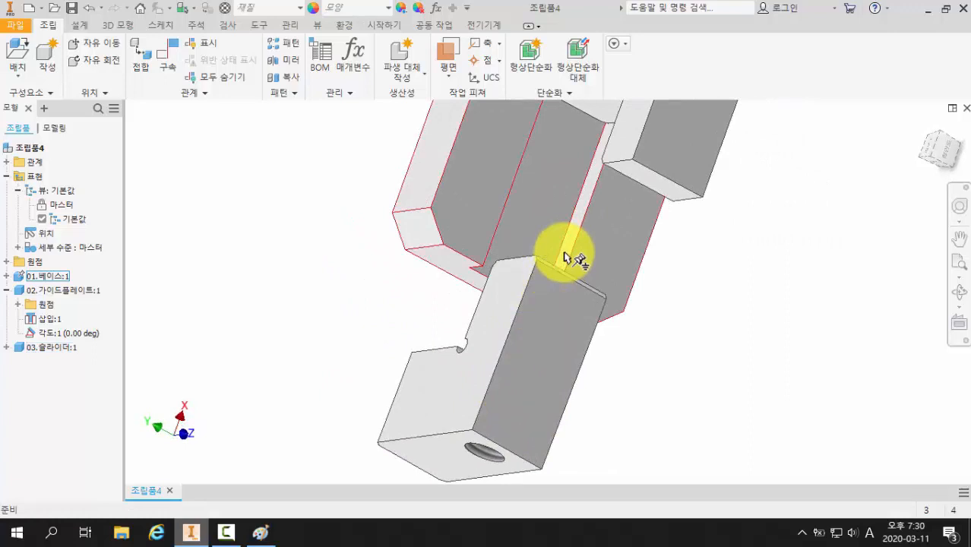
pyautogui.keyDown('shift'); pyautogui.moveTo(585, 325); pyautogui.dragTo(472, 326, button='middle'); pyautogui.keyUp('shift')
pyautogui.moveTo(581, 362); pyautogui.dragTo(552, 379, button='middle')
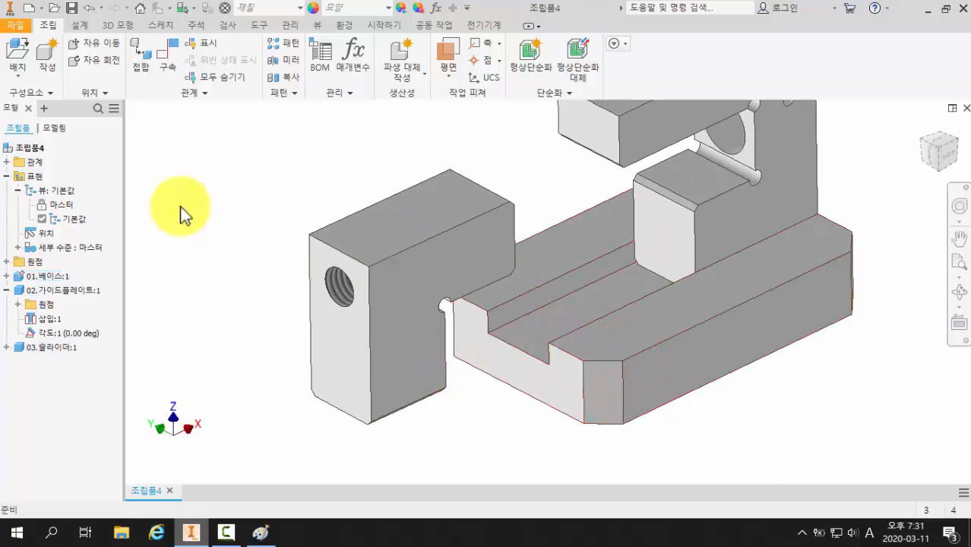
# Step: Mate the slider's flat side face to the side wall of the base's groove with a 0 mm offset
pyautogui.click(169, 68)
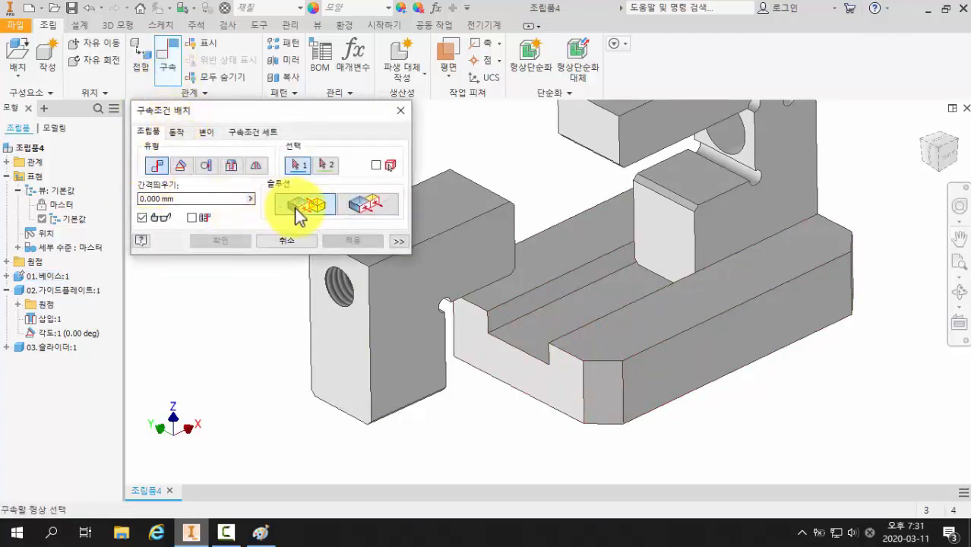
pyautogui.click(414, 362)
pyautogui.keyDown('shift'); pyautogui.moveTo(494, 404); pyautogui.dragTo(557, 379, button='middle'); pyautogui.keyUp('shift')
pyautogui.scroll(2, 570, 319)
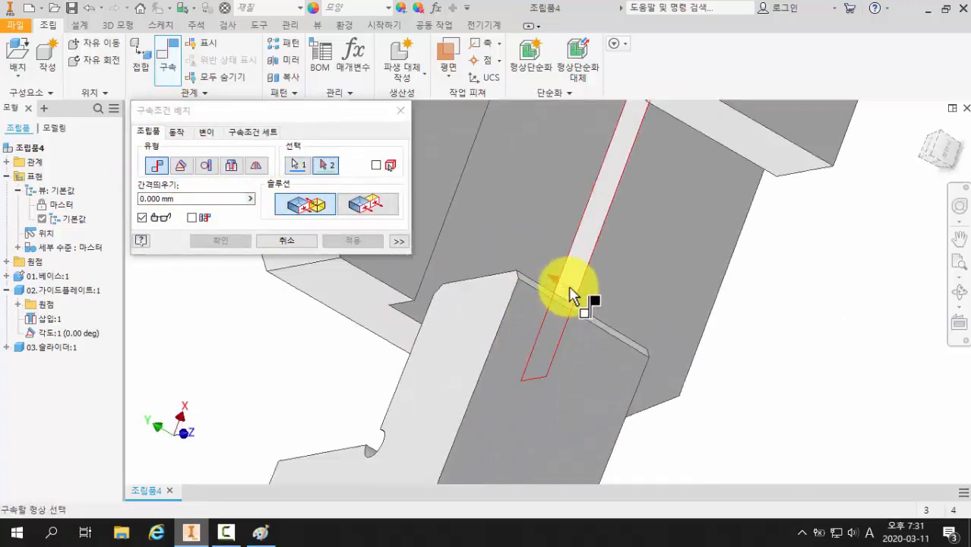
pyautogui.click(568, 287)
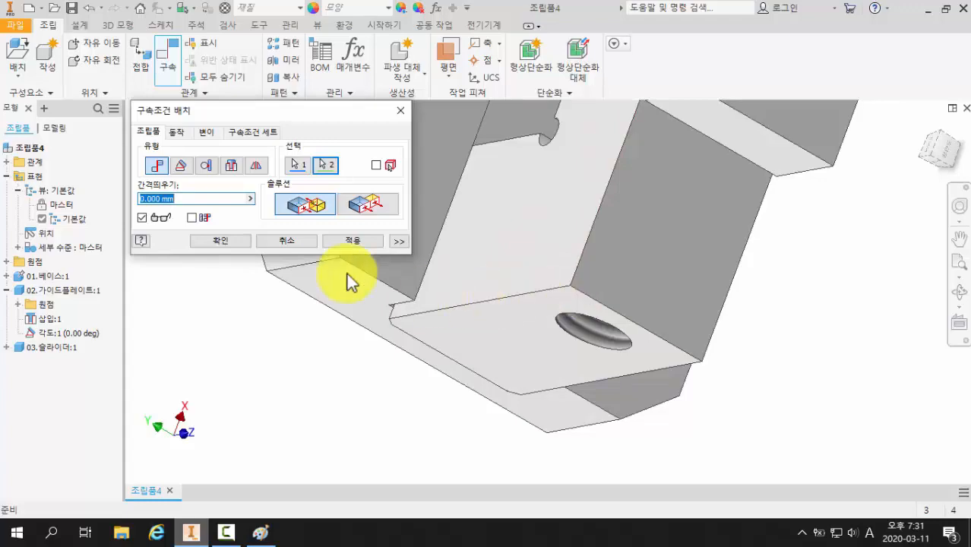
pyautogui.click(219, 241)
# Step: Slide the slider back and forth along the groove to test its motion, leaving it partly out of the open end
pyautogui.scroll(-2, 375, 340)
pyautogui.keyDown('shift'); pyautogui.moveTo(374, 339); pyautogui.dragTo(574, 347, button='middle'); pyautogui.keyUp('shift')
pyautogui.moveTo(510, 365); pyautogui.dragTo(487, 363)
pyautogui.moveTo(485, 354); pyautogui.dragTo(431, 323, button='middle')
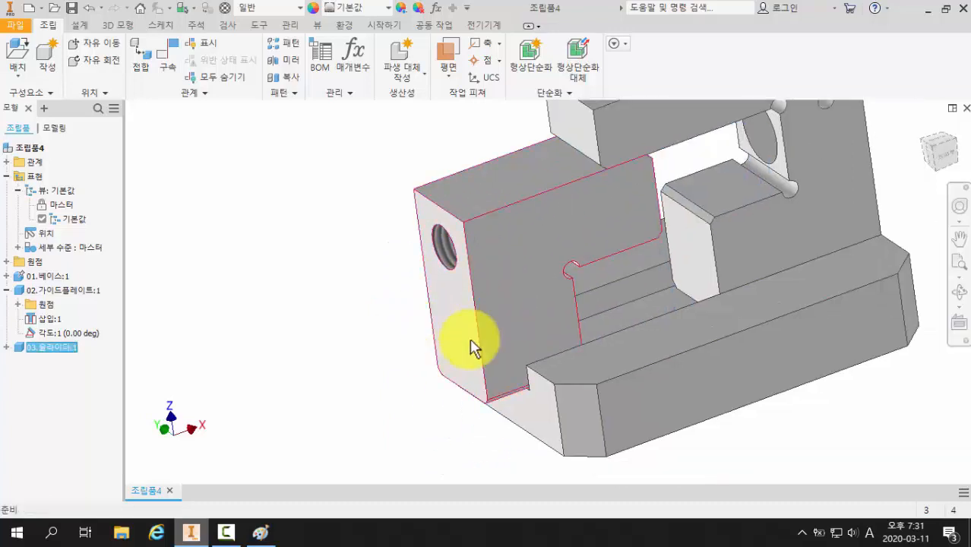
pyautogui.moveTo(502, 327); pyautogui.dragTo(426, 323)
pyautogui.moveTo(309, 334); pyautogui.dragTo(316, 324, button='middle')
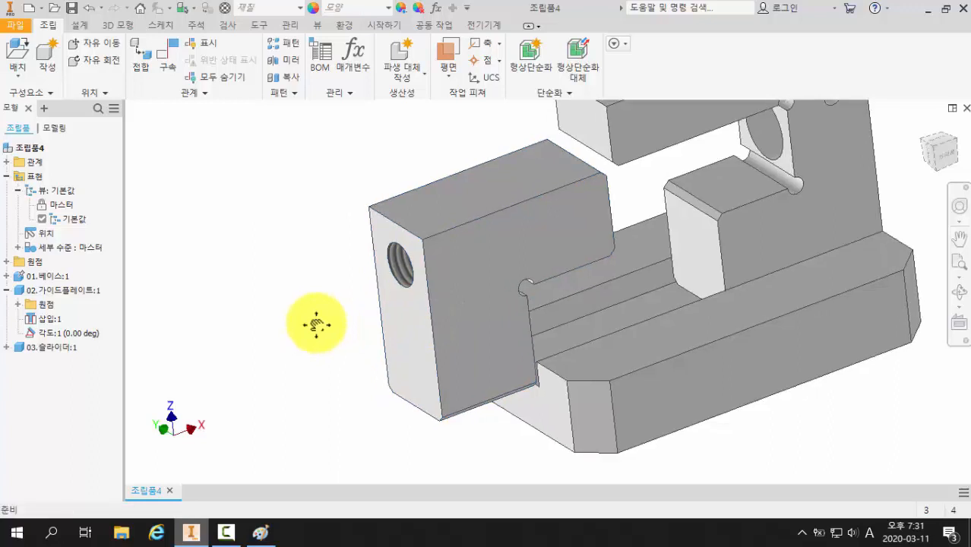
pyautogui.keyDown('shift'); pyautogui.moveTo(320, 336); pyautogui.dragTo(339, 327, button='middle'); pyautogui.keyUp('shift')
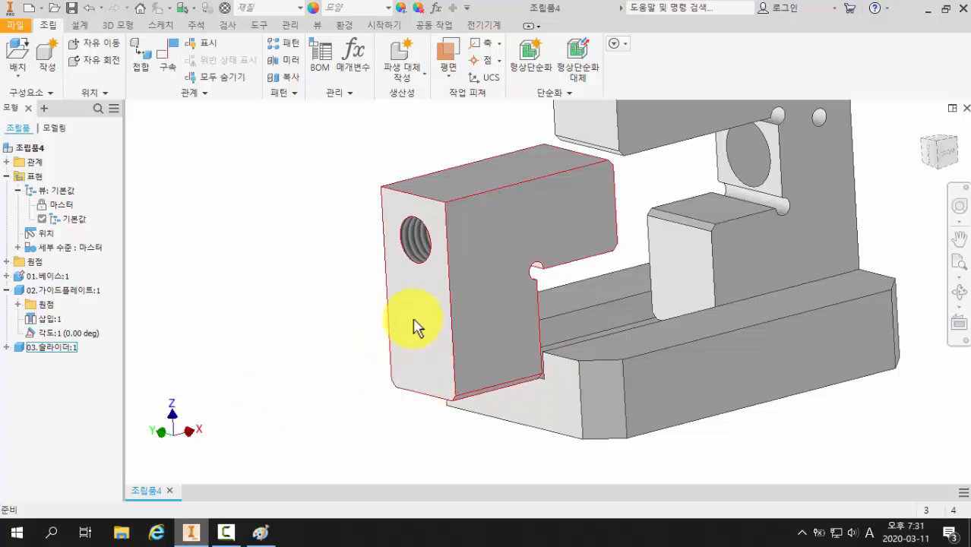
# Step: List the slider's constraints and delete the mate between its side face and the groove's side wall
pyautogui.click(7, 347)
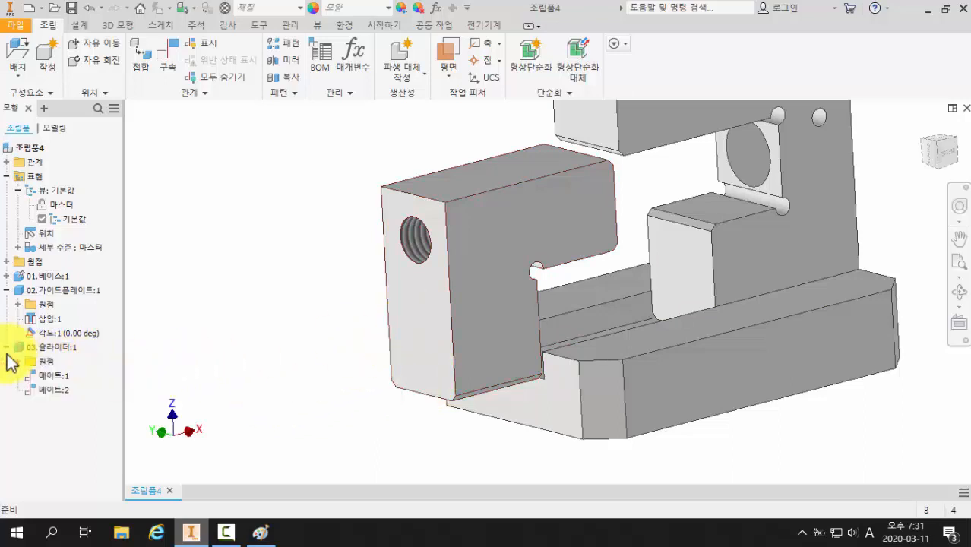
pyautogui.moveTo(322, 392); pyautogui.dragTo(321, 373, button='middle')
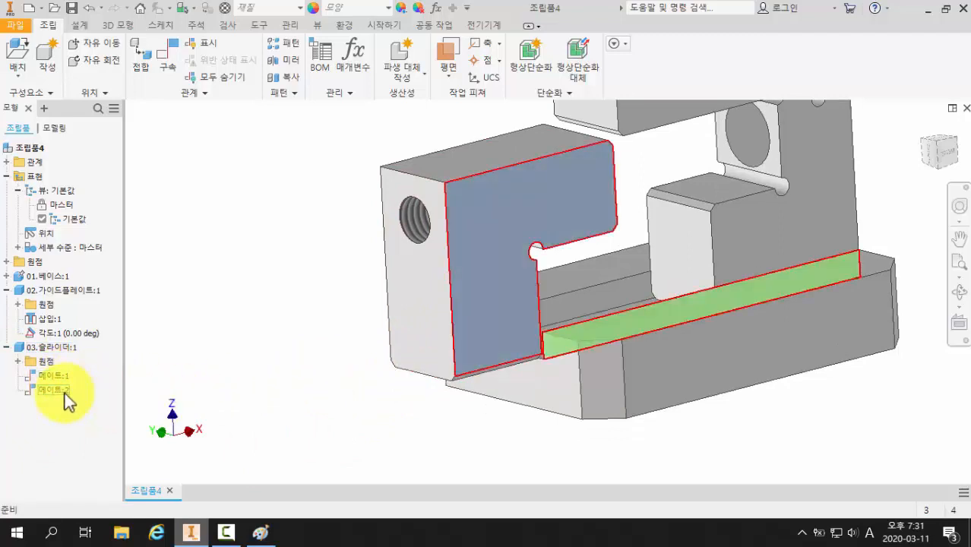
pyautogui.keyDown('shift'); pyautogui.moveTo(357, 418); pyautogui.dragTo(394, 418, button='middle'); pyautogui.keyUp('shift')
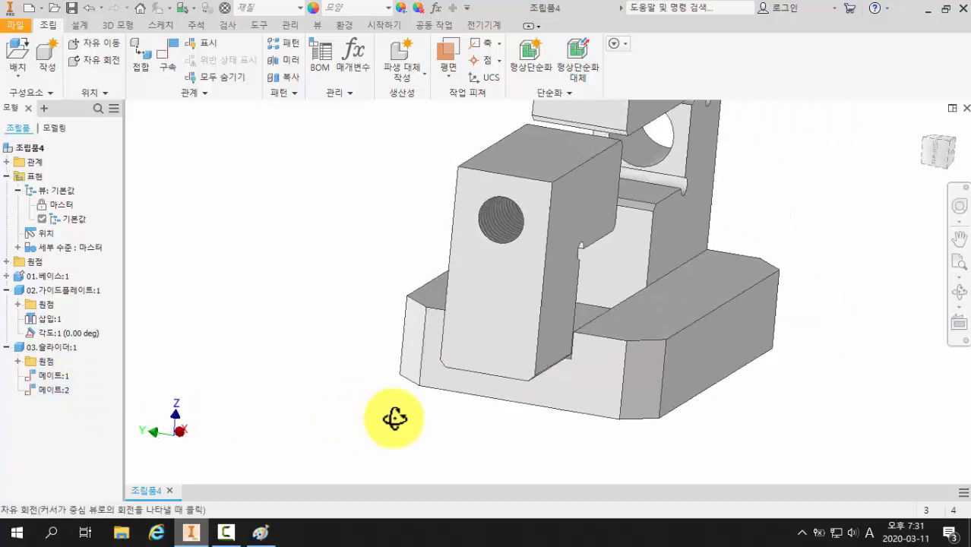
pyautogui.rightClick(56, 389)
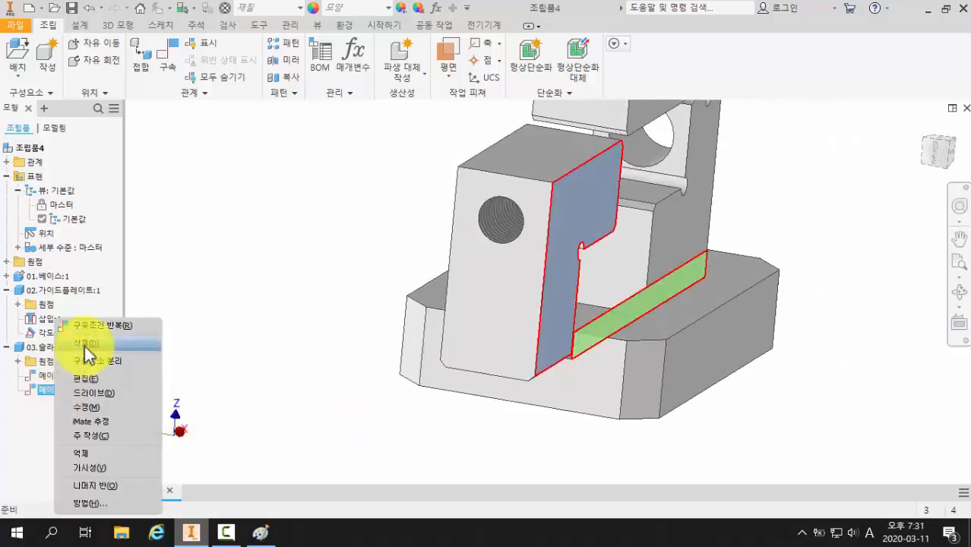
pyautogui.click(84, 360)
# Step: Move the slider out of the groove into the free space beside the base's open end
pyautogui.click(471, 340)
pyautogui.moveTo(471, 340); pyautogui.dragTo(357, 338)
pyautogui.keyDown('shift'); pyautogui.moveTo(466, 403); pyautogui.dragTo(433, 412, button='middle'); pyautogui.keyUp('shift')
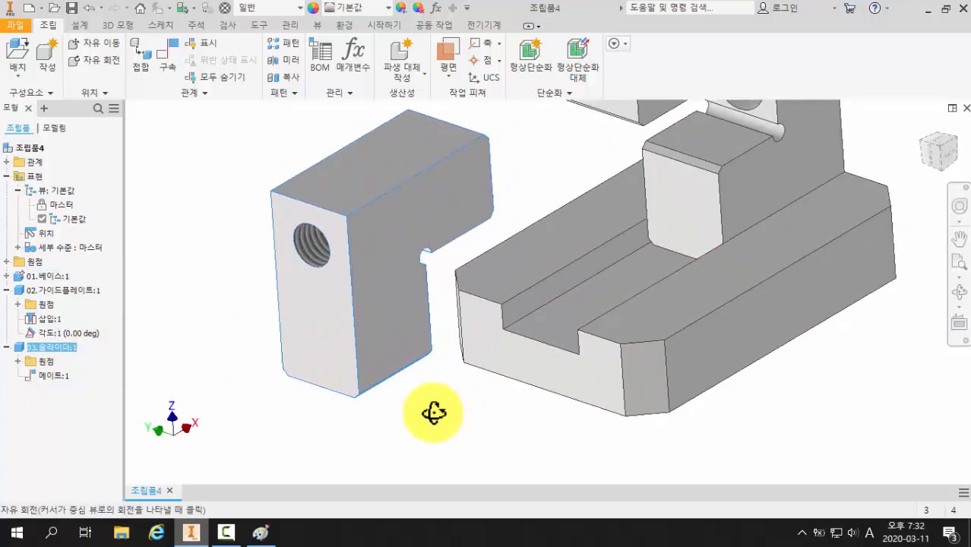
pyautogui.click(457, 414)
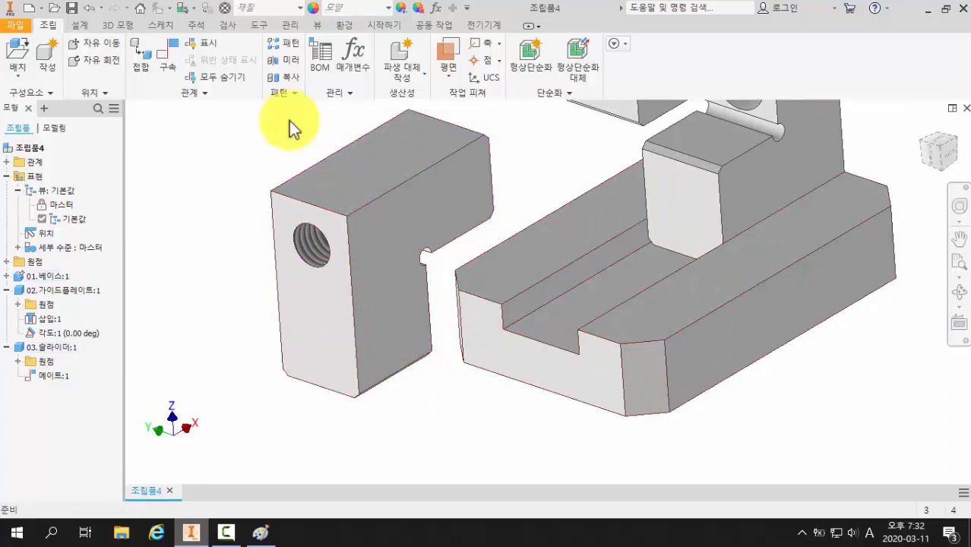
# Step: Apply a 0 degree undirected Angle constraint between the slider's flat side face and the base's long outer side face
pyautogui.click(171, 67)
pyautogui.click(180, 167)
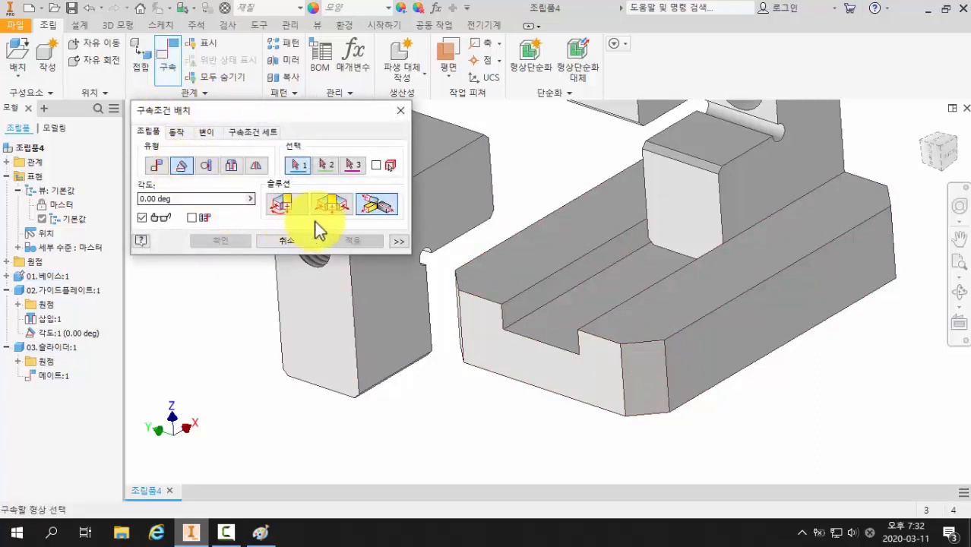
pyautogui.click(328, 205)
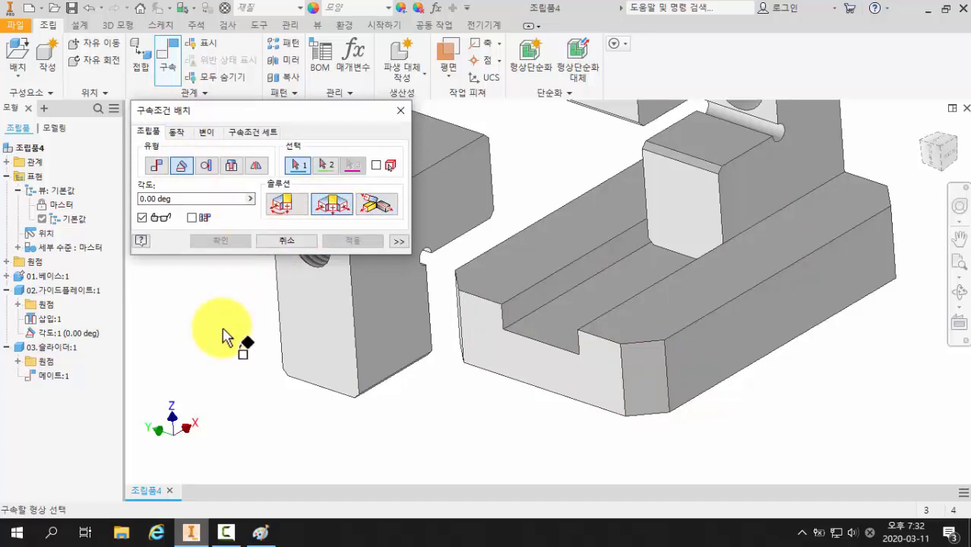
pyautogui.click(379, 322)
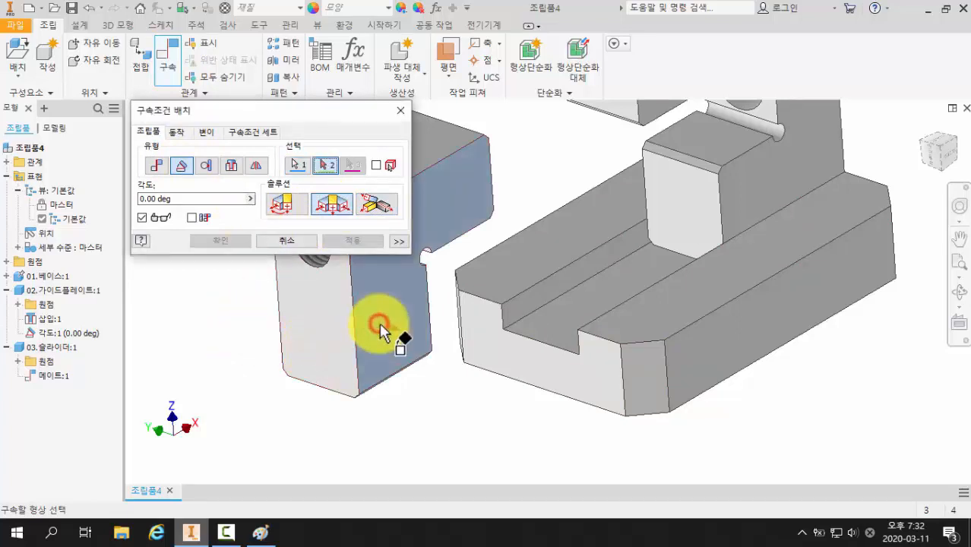
pyautogui.click(706, 347)
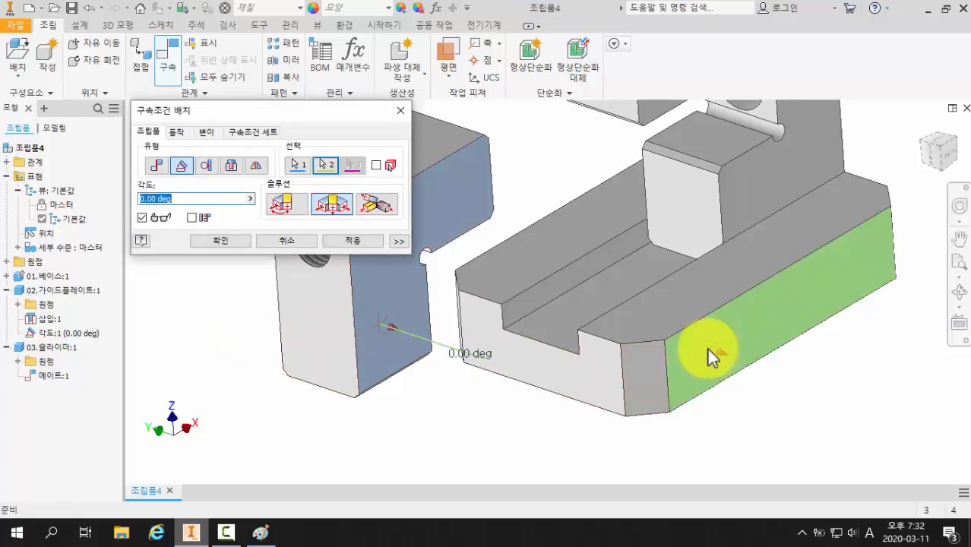
pyautogui.click(236, 243)
# Step: Test the slider's movement under the Angle constraint, and delete that constraint from the slider
pyautogui.moveTo(368, 325); pyautogui.dragTo(373, 301)
pyautogui.click(416, 393)
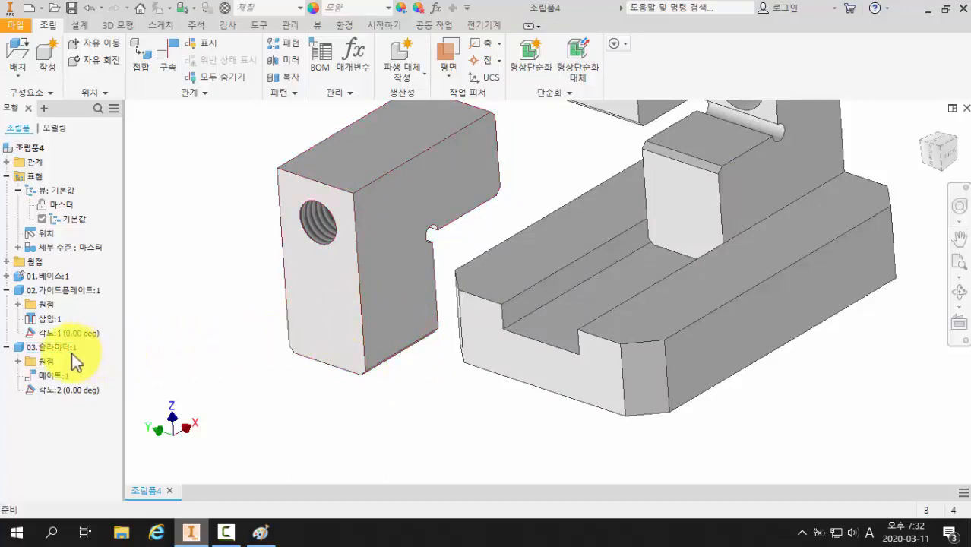
pyautogui.rightClick(72, 391)
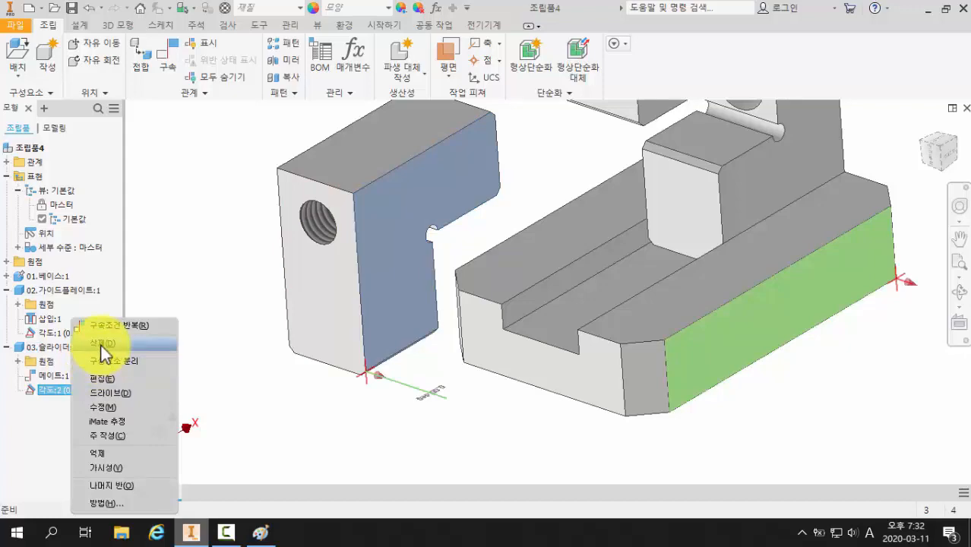
pyautogui.click(102, 343)
pyautogui.scroll(5, 263, 340)
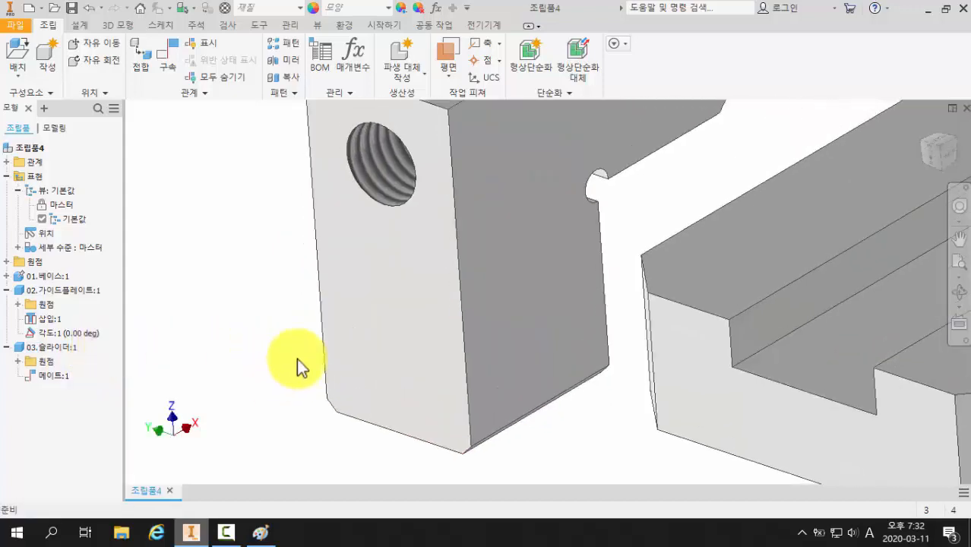
pyautogui.scroll(-5, 297, 358)
pyautogui.keyDown('shift'); pyautogui.moveTo(303, 358); pyautogui.dragTo(433, 346, button='middle'); pyautogui.keyUp('shift')
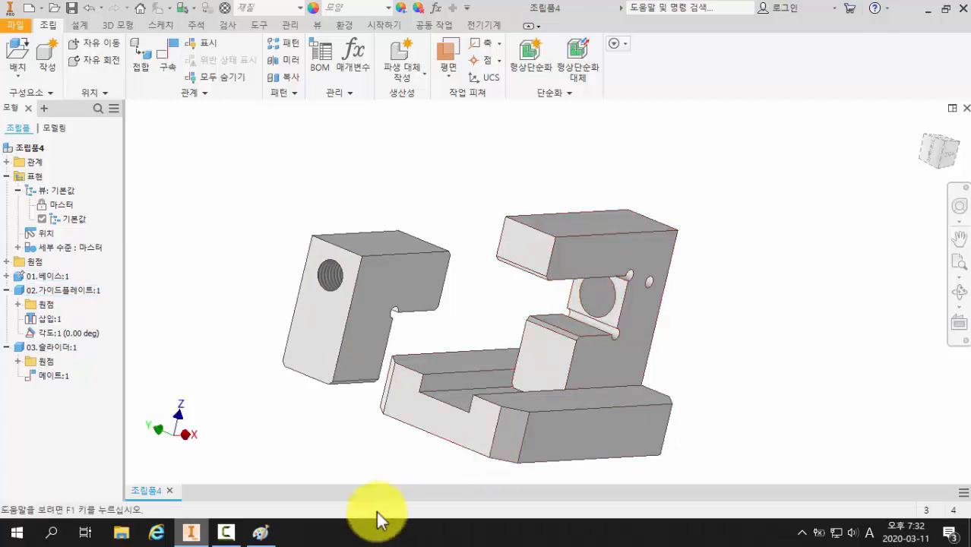
# Step: Switch to the drawing in Paint and draw a red line along the screw axis from part 4 to part 3
pyautogui.click(261, 531)
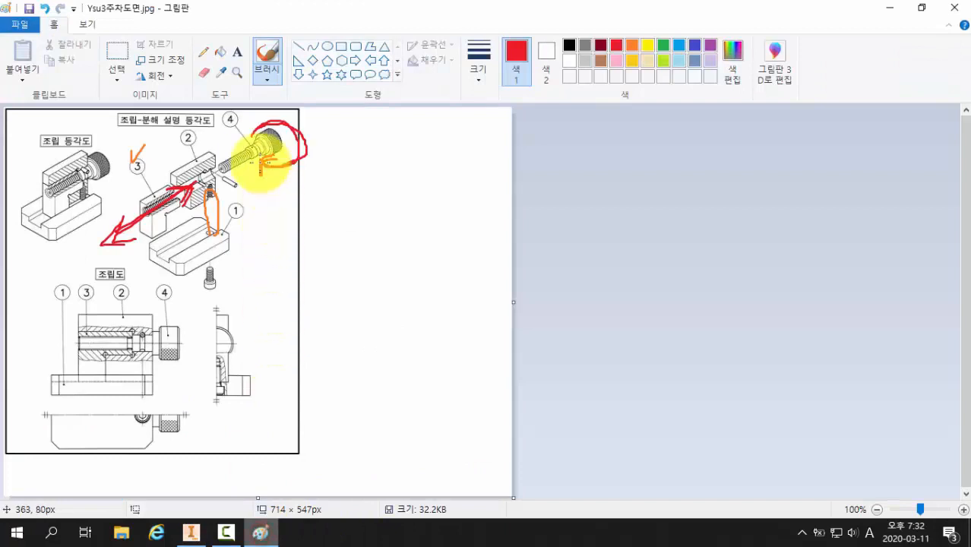
pyautogui.moveTo(262, 158); pyautogui.dragTo(265, 166)
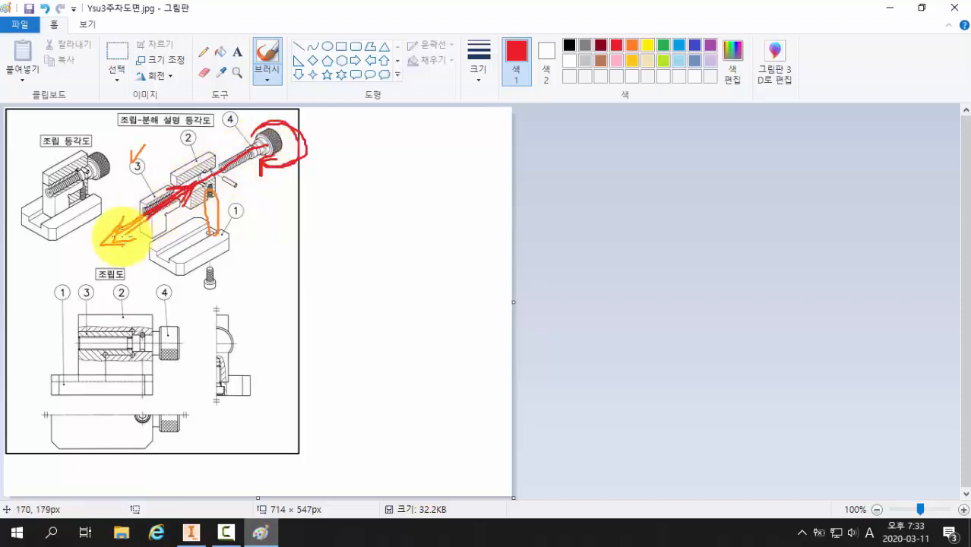
# Step: Switch to Inventor and apply a 0 mm Mate constraint between the axes of the guide plate's large hole and the slider's threaded hole
pyautogui.click(190, 532)
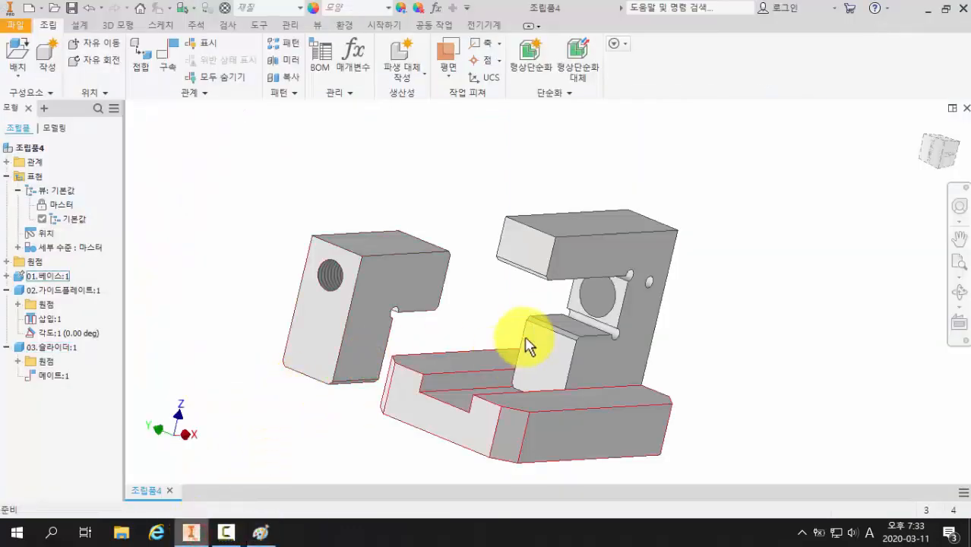
pyautogui.scroll(-3, 535, 322)
pyautogui.moveTo(534, 322); pyautogui.dragTo(632, 312, button='middle')
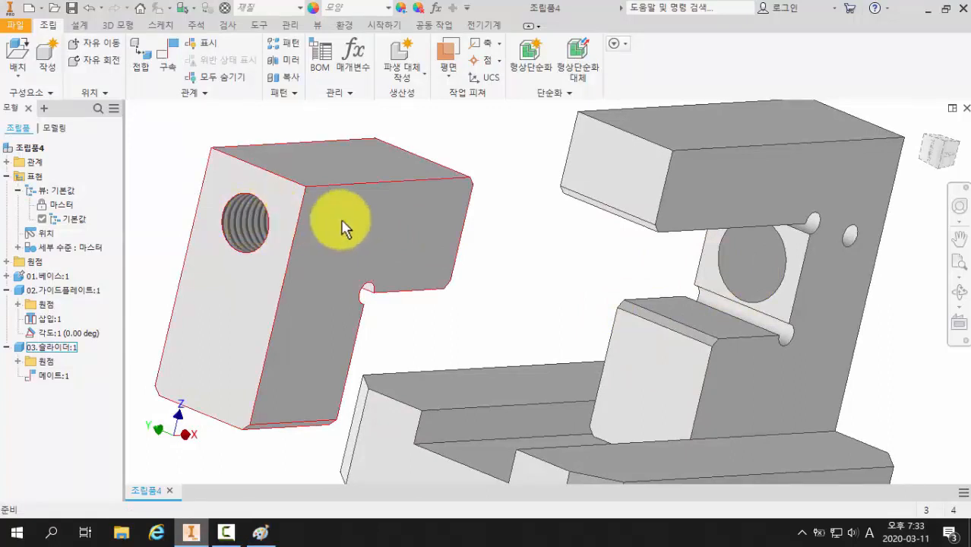
pyautogui.click(648, 292)
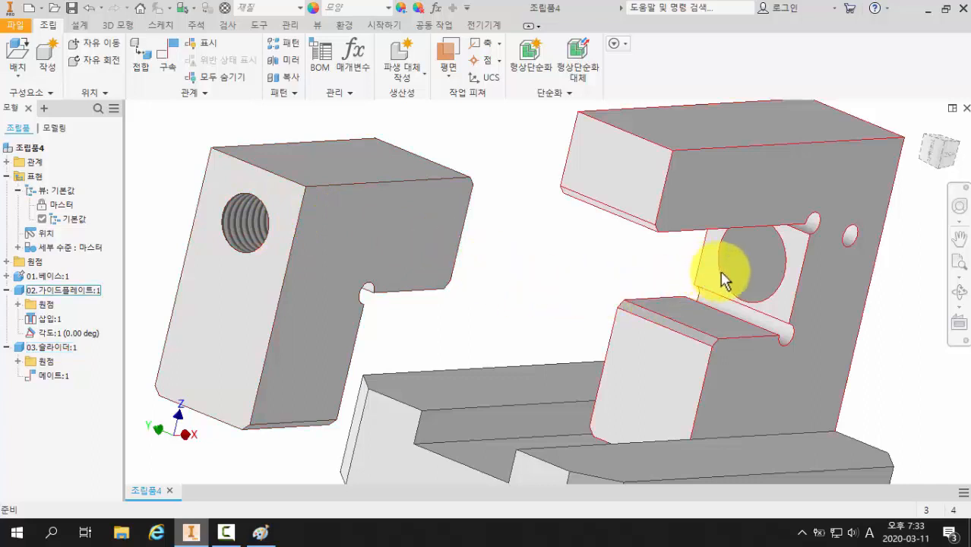
pyautogui.click(548, 283)
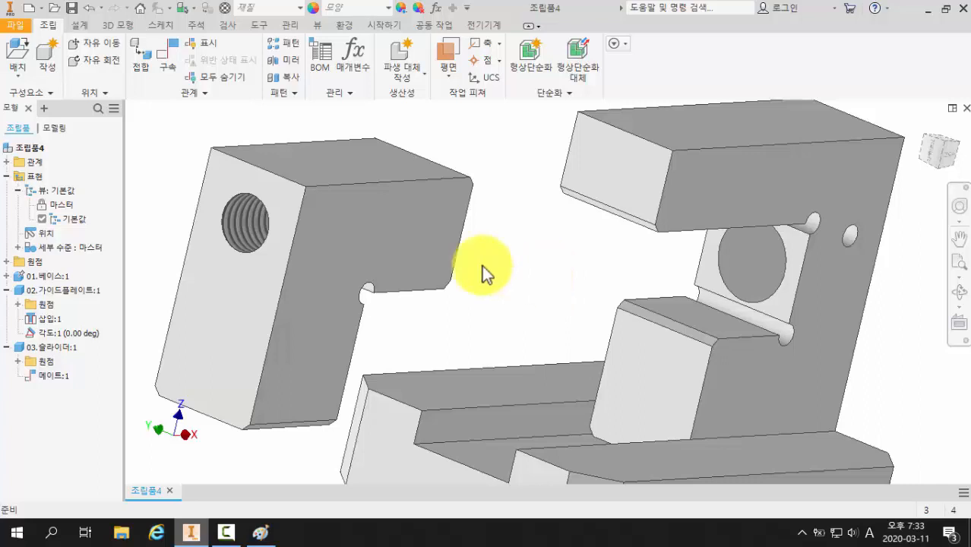
pyautogui.click(168, 61)
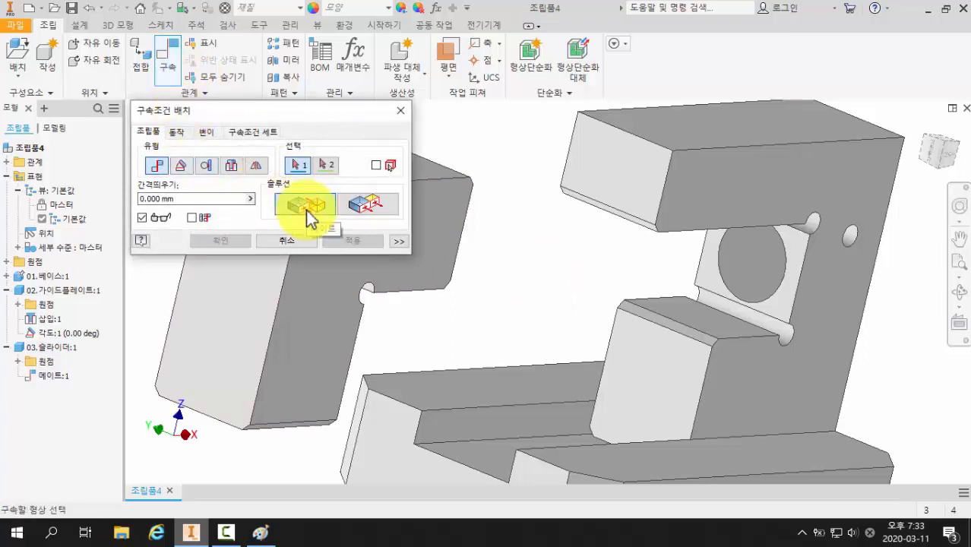
pyautogui.moveTo(459, 303); pyautogui.dragTo(539, 330, button='middle')
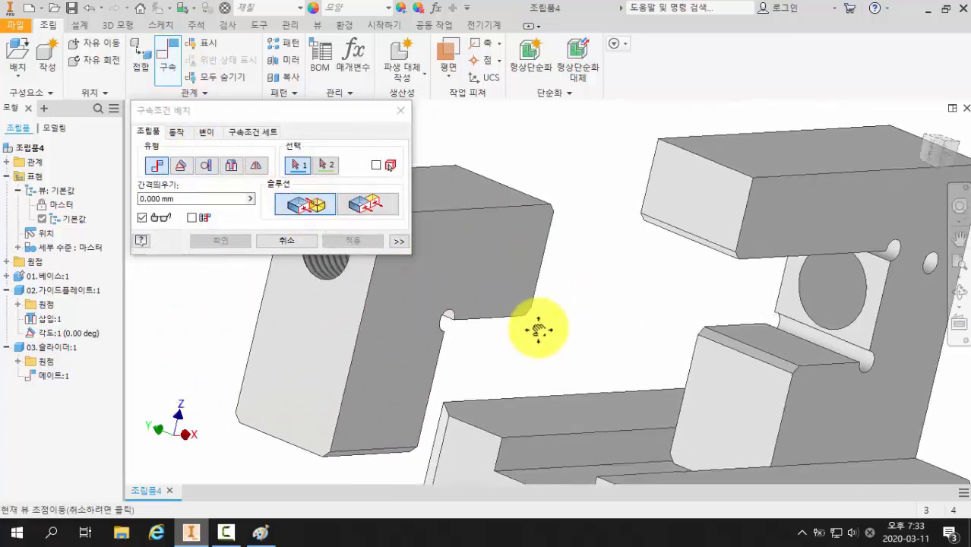
pyautogui.click(834, 311)
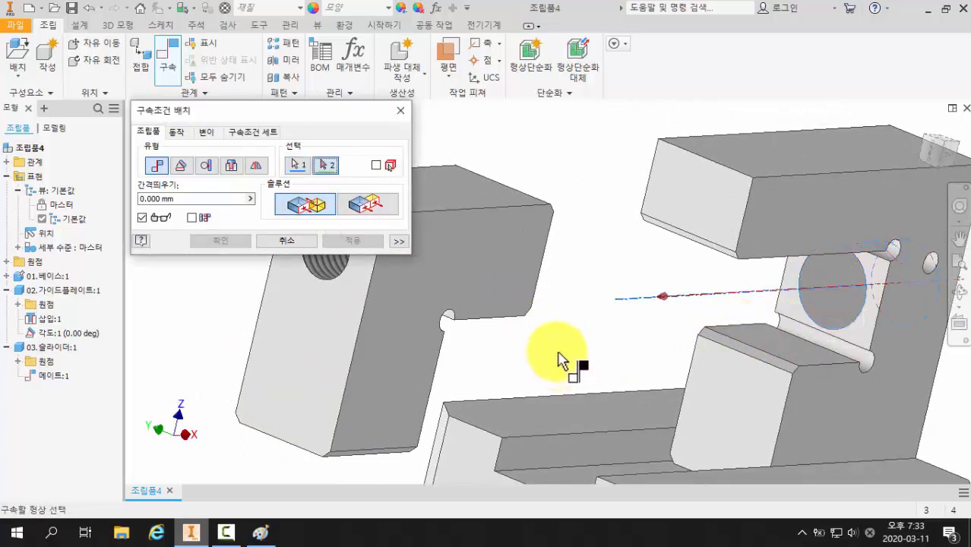
pyautogui.moveTo(559, 361); pyautogui.dragTo(680, 376, button='middle')
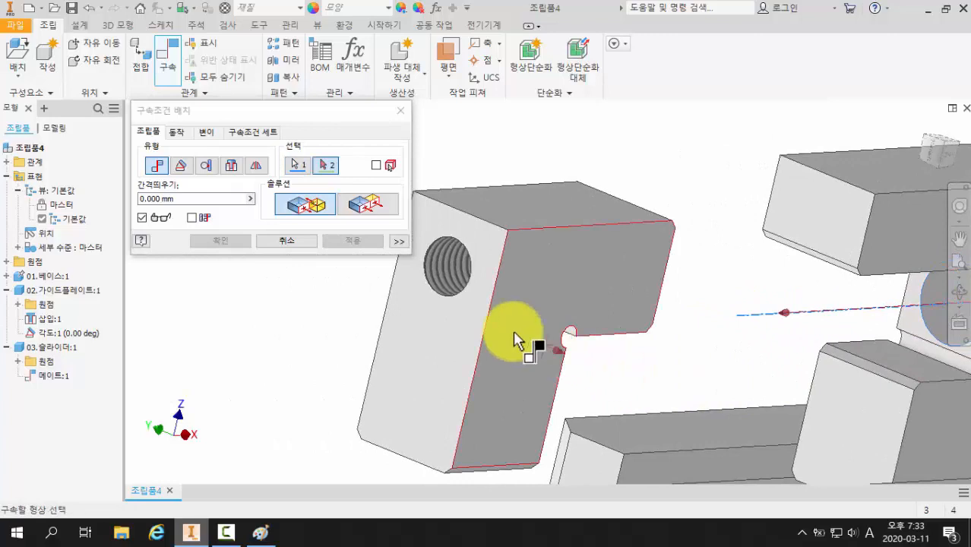
pyautogui.click(450, 283)
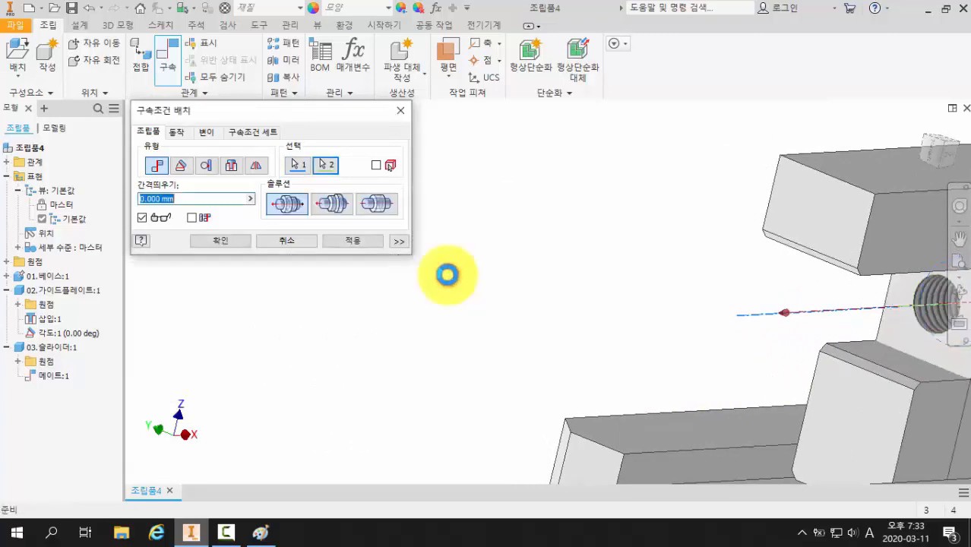
pyautogui.moveTo(628, 315); pyautogui.dragTo(530, 257, button='middle')
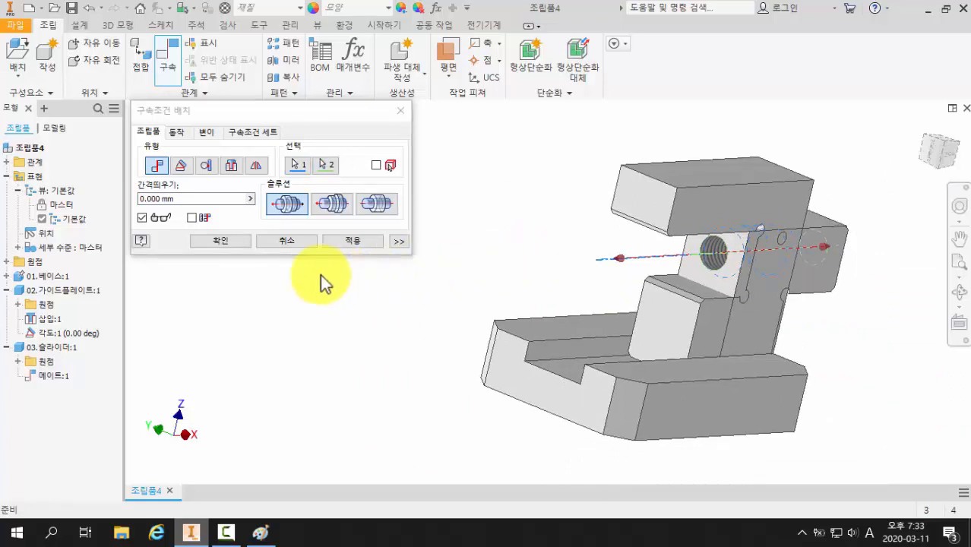
pyautogui.click(230, 244)
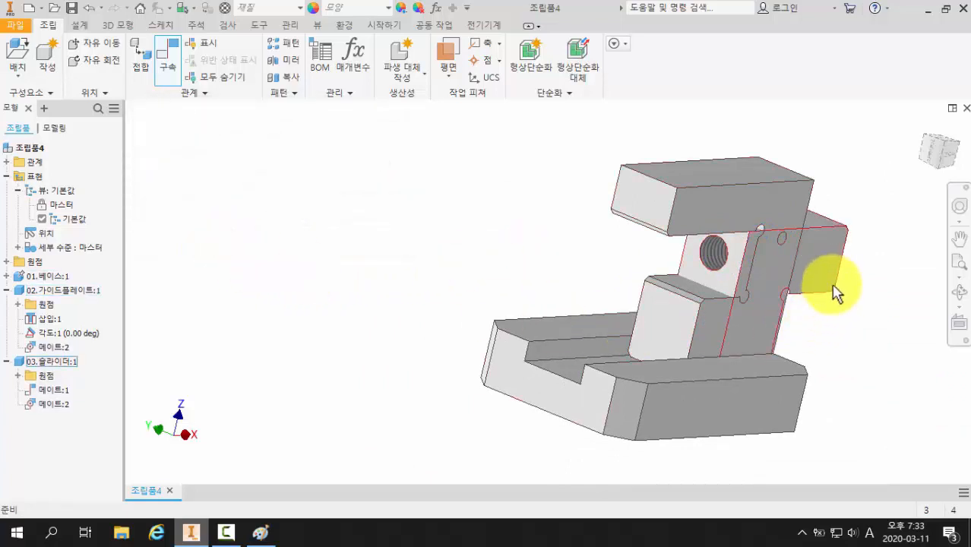
# Step: Pull the slider back out of the guide plate and test its travel along the base's groove, leaving it partly inside the guide plate
pyautogui.moveTo(833, 287); pyautogui.dragTo(785, 373)
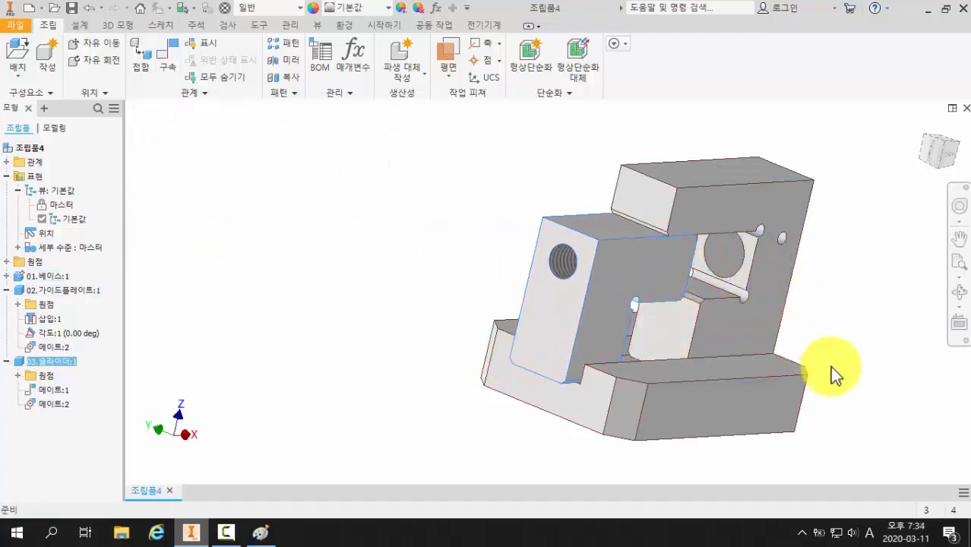
pyautogui.keyDown('shift'); pyautogui.moveTo(802, 370); pyautogui.dragTo(635, 301, button='middle'); pyautogui.keyUp('shift')
pyautogui.moveTo(583, 246); pyautogui.dragTo(504, 239)
pyautogui.keyDown('shift'); pyautogui.moveTo(559, 315); pyautogui.dragTo(531, 316, button='middle'); pyautogui.keyUp('shift')
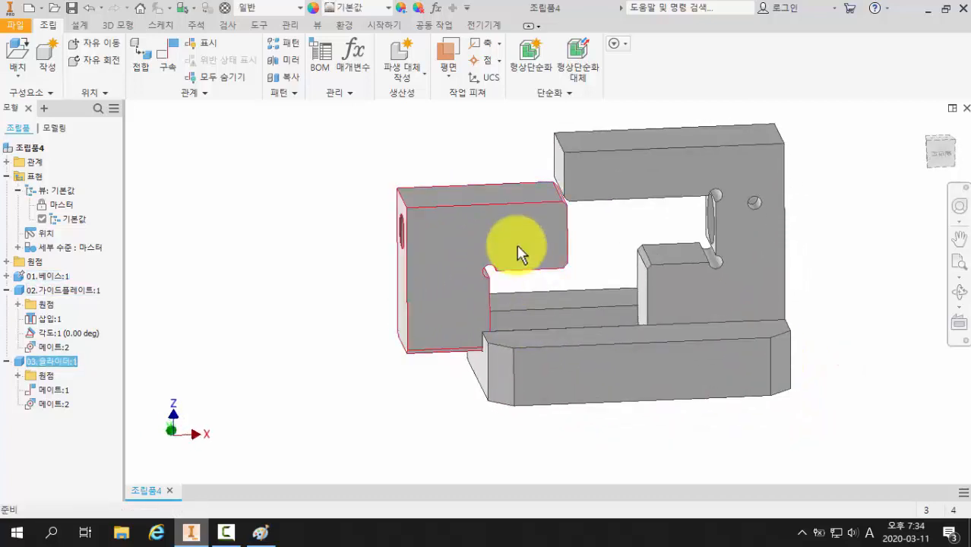
pyautogui.moveTo(516, 244); pyautogui.dragTo(581, 271)
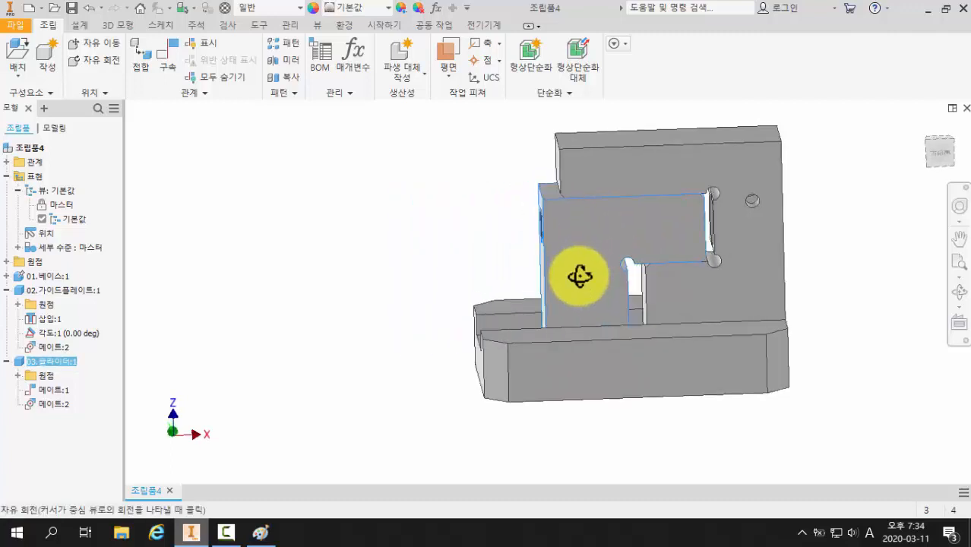
pyautogui.moveTo(614, 227); pyautogui.dragTo(345, 233)
pyautogui.moveTo(537, 235); pyautogui.dragTo(644, 225)
pyautogui.click(411, 265)
pyautogui.keyDown('shift'); pyautogui.moveTo(448, 270); pyautogui.dragTo(342, 288, button='middle'); pyautogui.keyUp('shift')
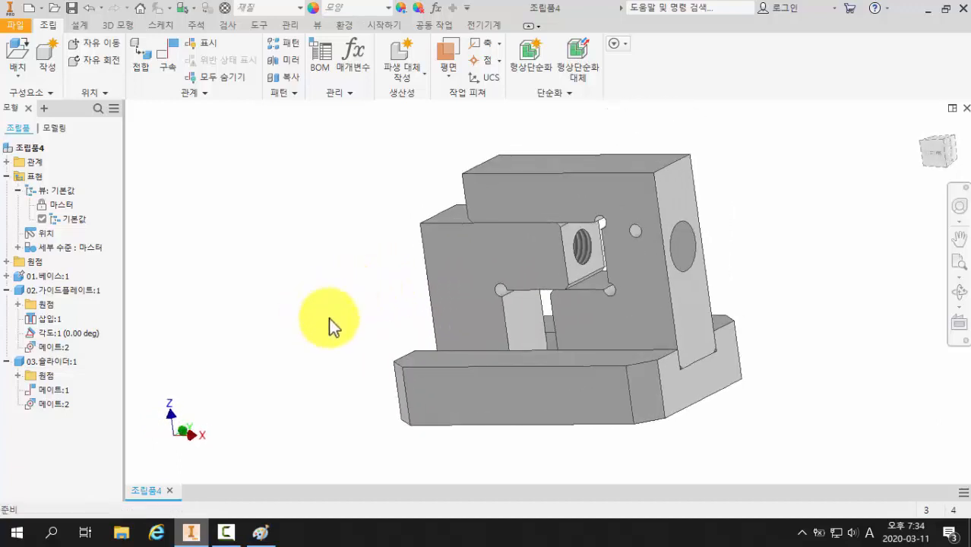
# Step: Switch to the drawing in Paint and draw a red line from part 4 to part 3 plus a rotation arrow around the screw's head
pyautogui.click(260, 532)
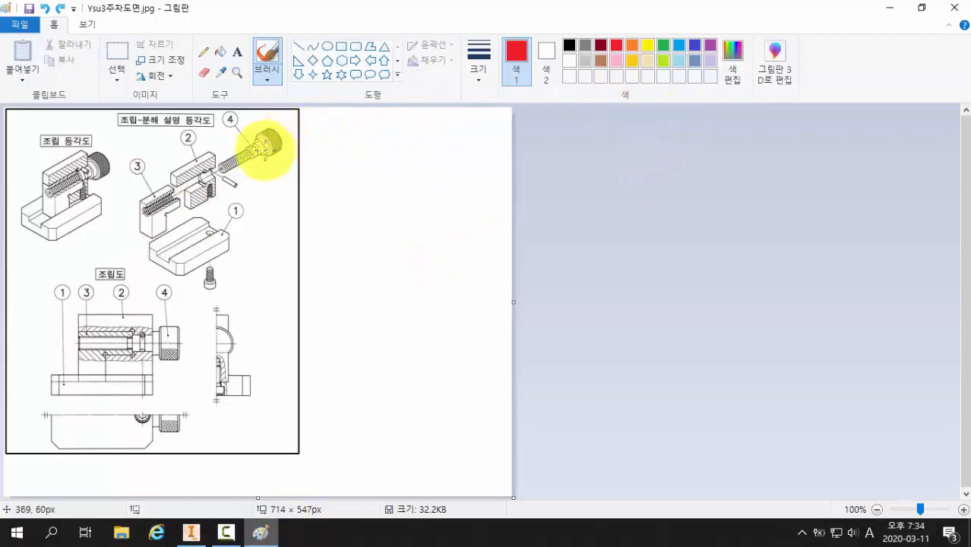
pyautogui.moveTo(265, 144); pyautogui.dragTo(146, 214)
pyautogui.moveTo(248, 128)
pyautogui.mouseDown()
pyautogui.moveTo(260, 116)
pyautogui.moveTo(311, 157)
pyautogui.moveTo(278, 171)
pyautogui.mouseUp()
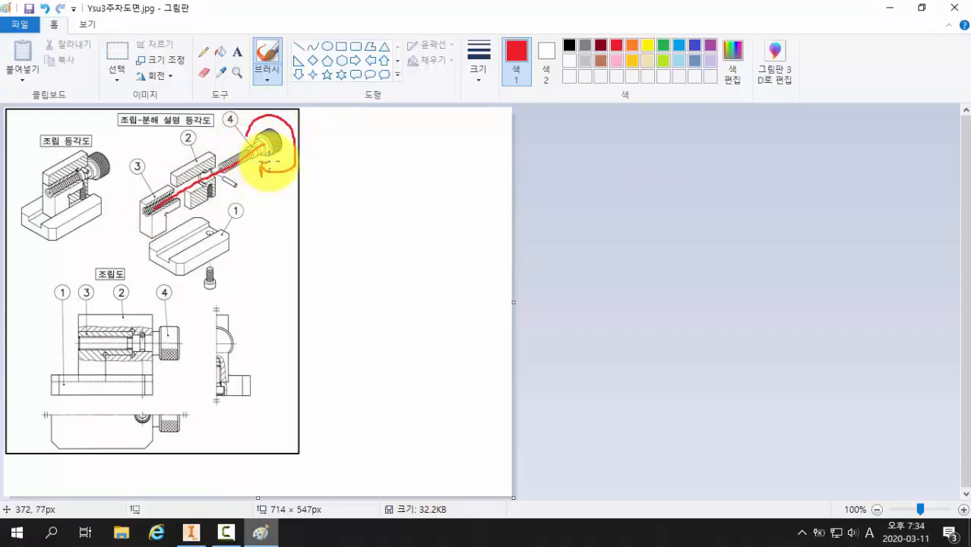
# Step: Switch to Inventor and place one instance of 04.리드스크류.ipt in the free space beside the guide plate's outer face
pyautogui.click(194, 534)
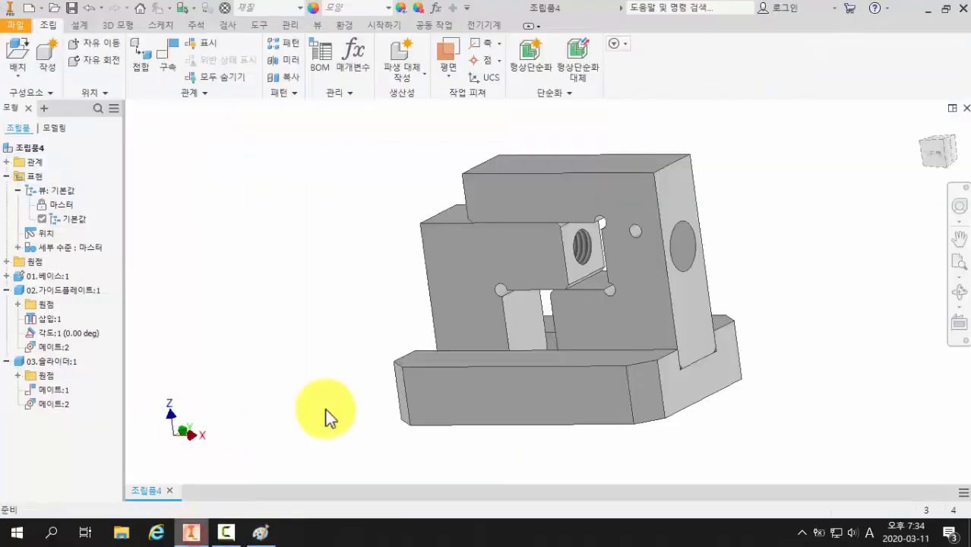
pyautogui.click(17, 57)
pyautogui.click(443, 245)
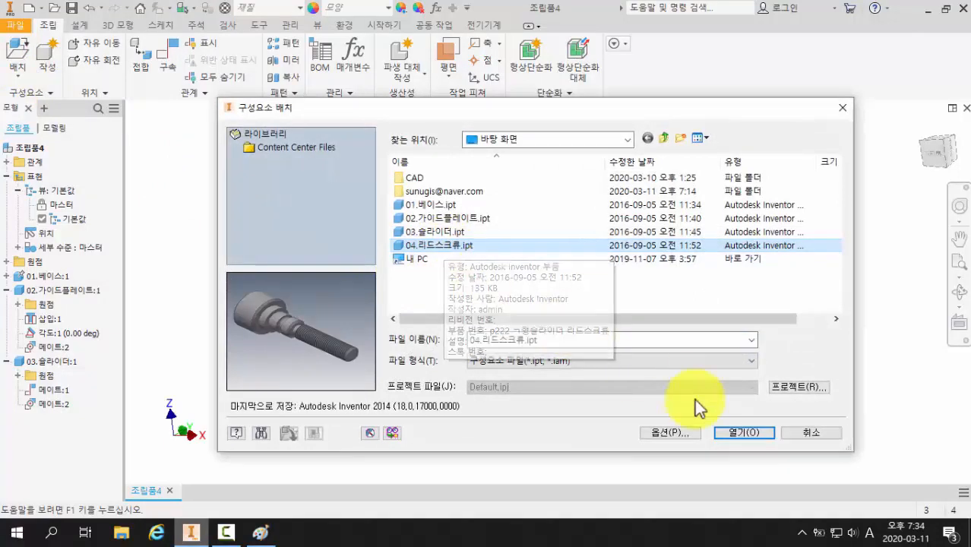
pyautogui.click(743, 433)
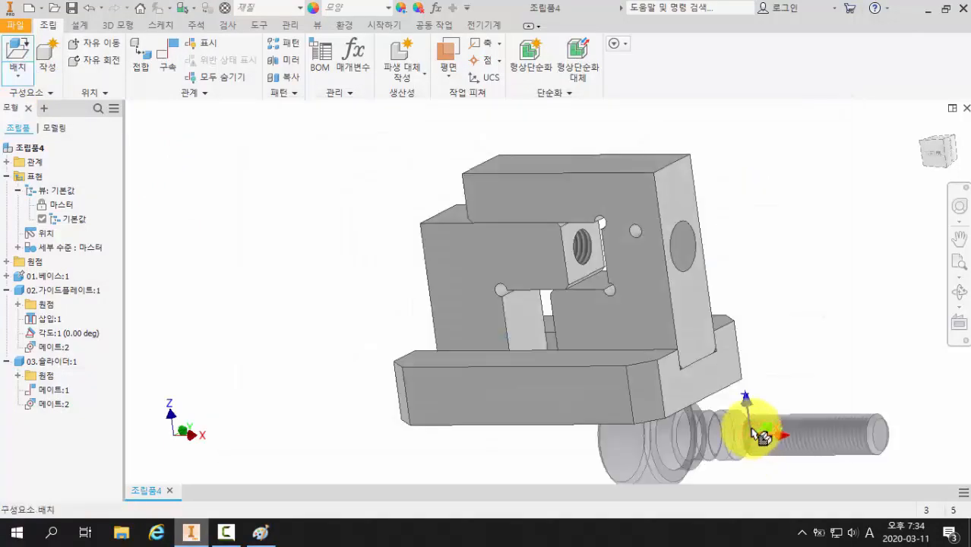
pyautogui.click(748, 280)
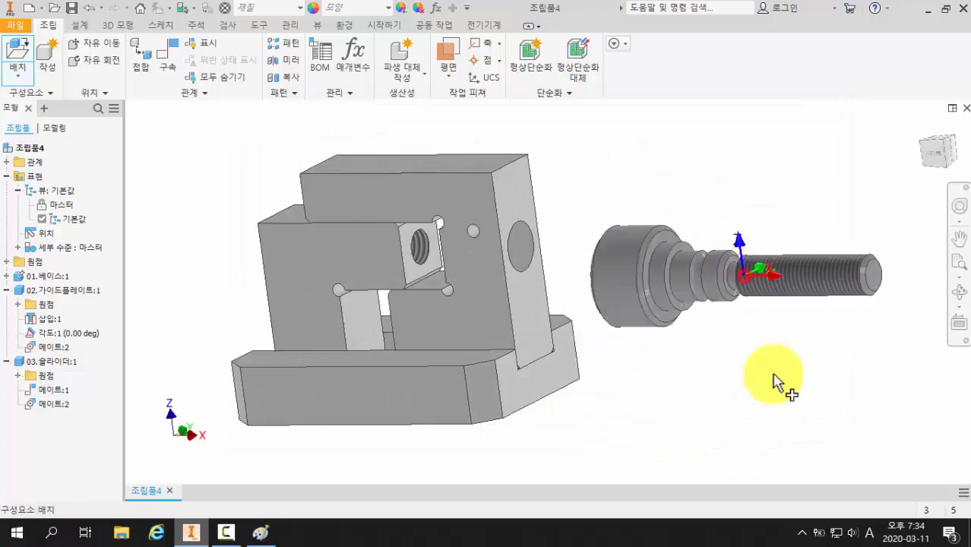
pyautogui.press('Escape')
# Step: Move the lead screw farther from the guide plate and freely rotate it so its threaded end faces the plate's large hole
pyautogui.moveTo(638, 331)
pyautogui.keyDown('shift'); pyautogui.mouseDown(button='middle')
pyautogui.moveTo(628, 340)
pyautogui.moveTo(635, 382)
pyautogui.moveTo(622, 326)
pyautogui.moveTo(698, 330)
pyautogui.moveTo(650, 330)
pyautogui.mouseUp(button='middle'); pyautogui.keyUp('shift')
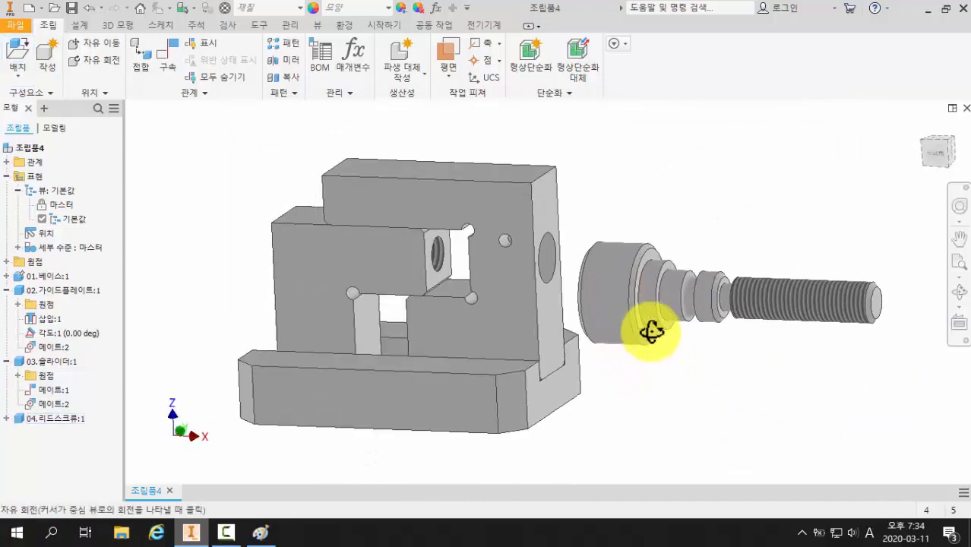
pyautogui.moveTo(700, 303); pyautogui.dragTo(771, 300)
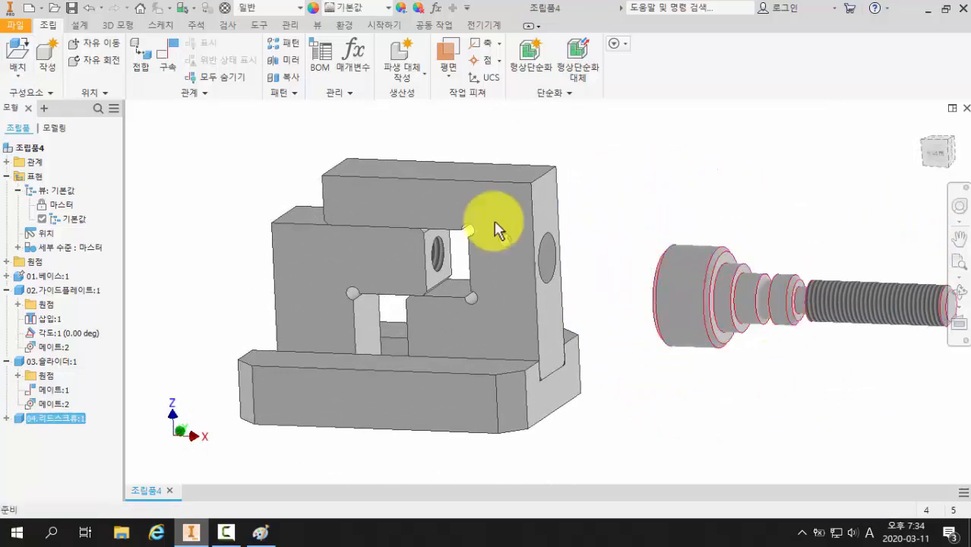
pyautogui.click(95, 59)
pyautogui.moveTo(697, 290); pyautogui.dragTo(822, 350)
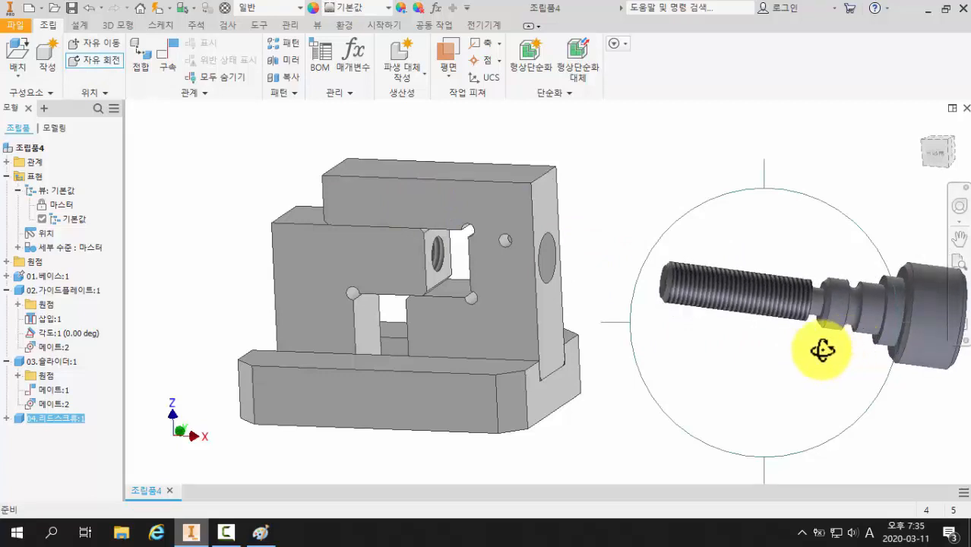
pyautogui.press('Escape')
pyautogui.click(765, 401)
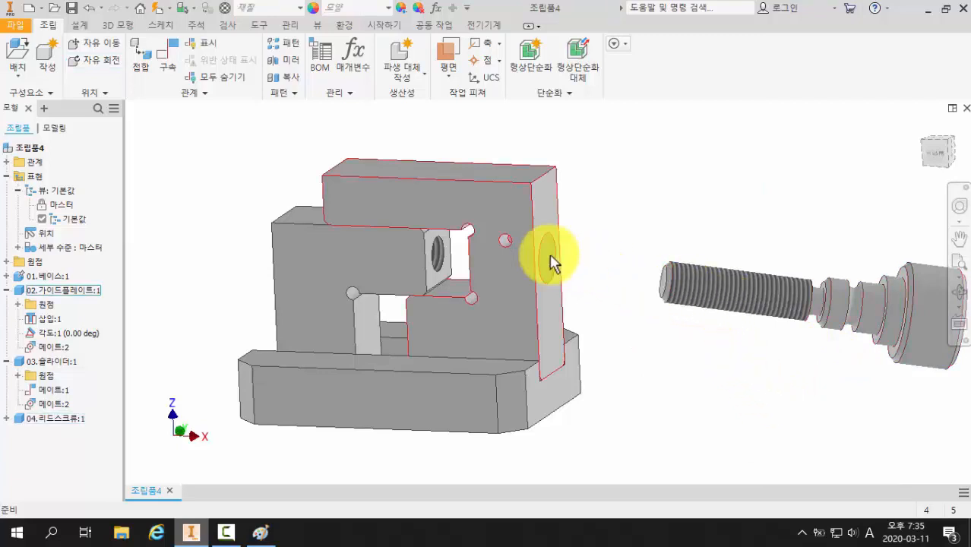
pyautogui.moveTo(732, 374); pyautogui.dragTo(688, 370, button='middle')
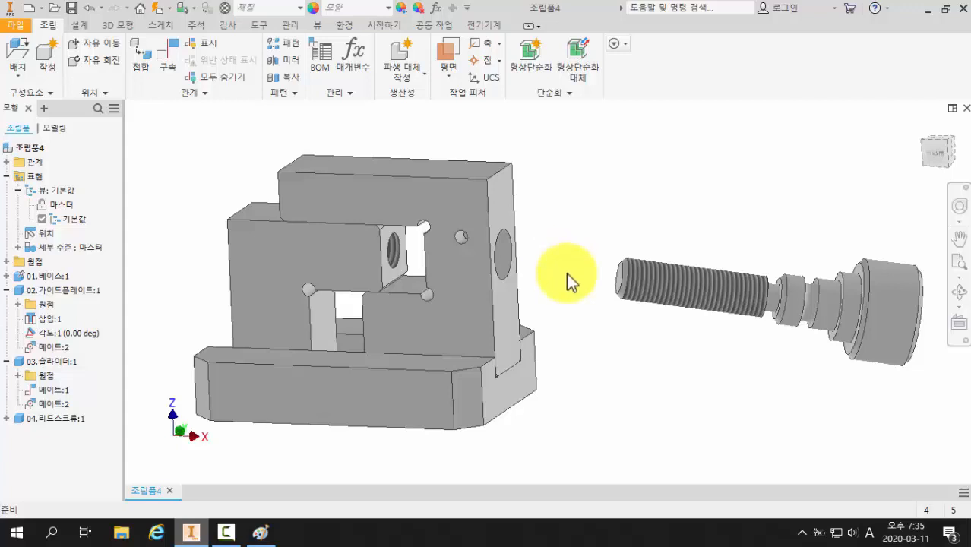
# Step: Apply a 0 mm opposed Insert constraint between the guide plate's large outer hole edge and the lead screw's collar edge beside its head
pyautogui.click(175, 64)
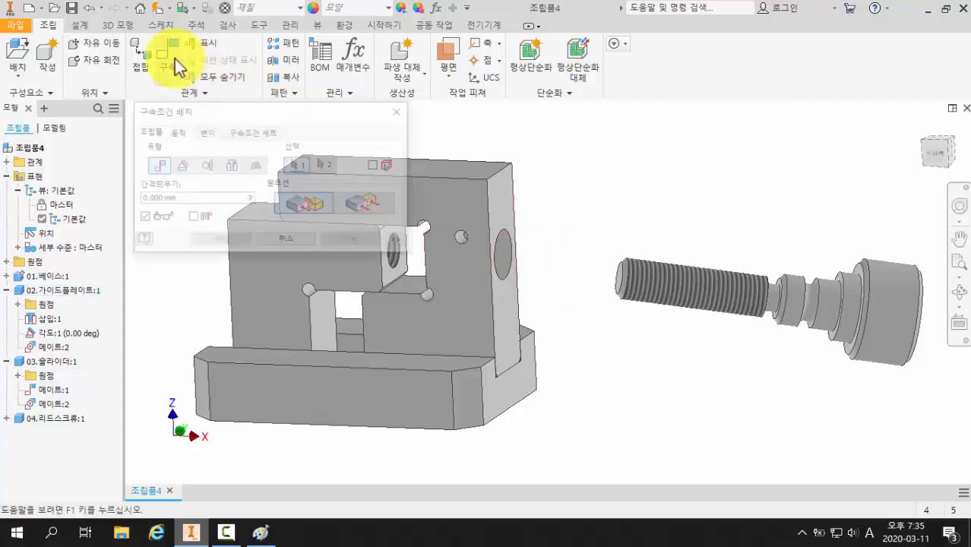
pyautogui.click(234, 169)
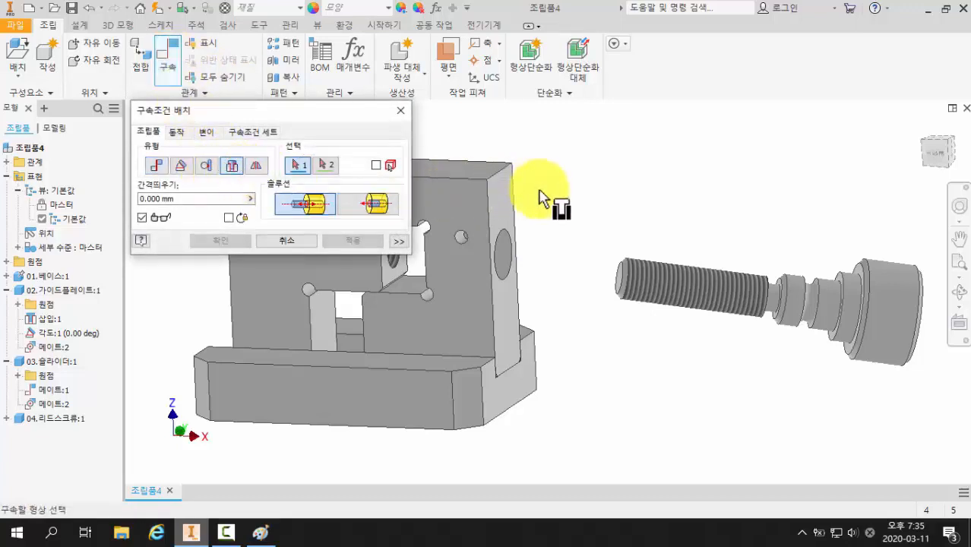
pyautogui.click(506, 232)
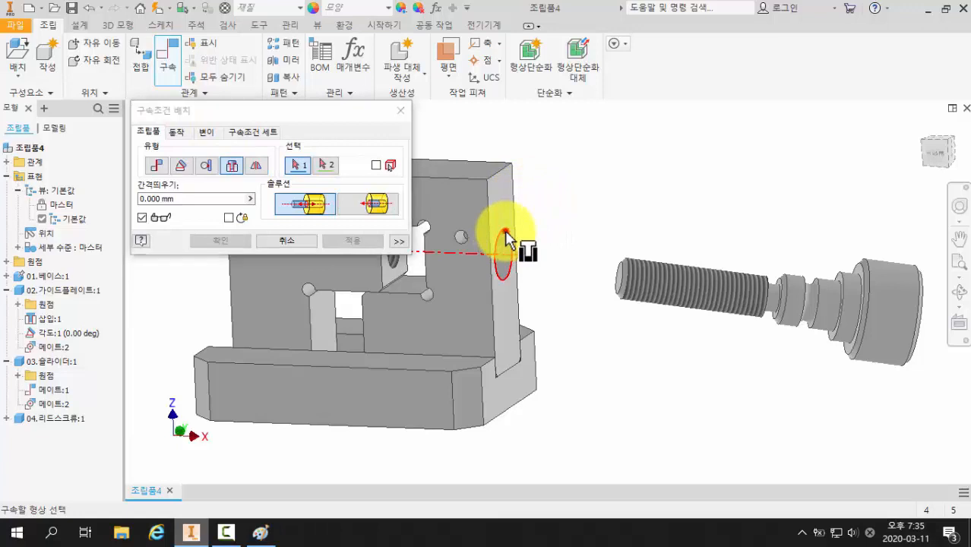
pyautogui.click(840, 272)
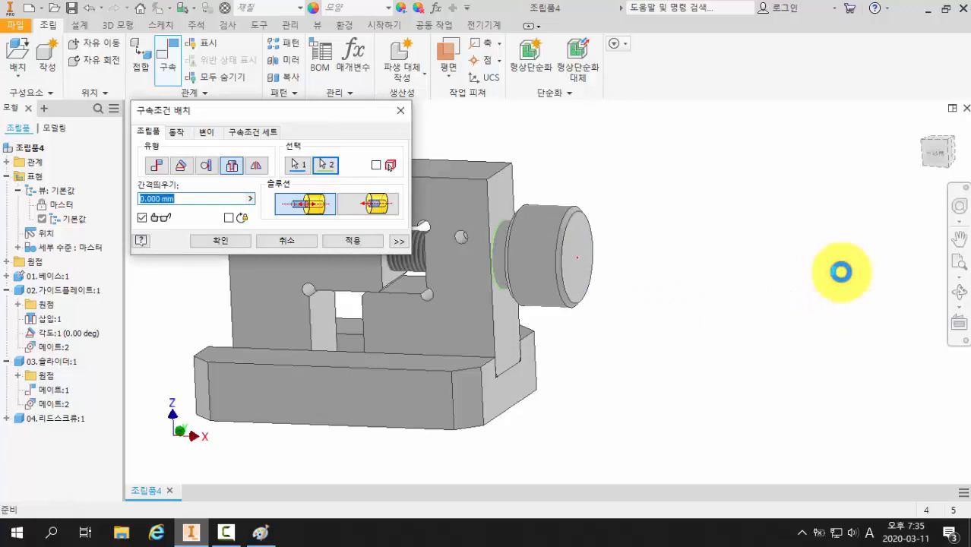
pyautogui.click(237, 245)
# Step: Test the lead screw's movement under the Insert constraint by moving its head
pyautogui.moveTo(557, 277); pyautogui.dragTo(410, 258)
pyautogui.scroll(3, 411, 259)
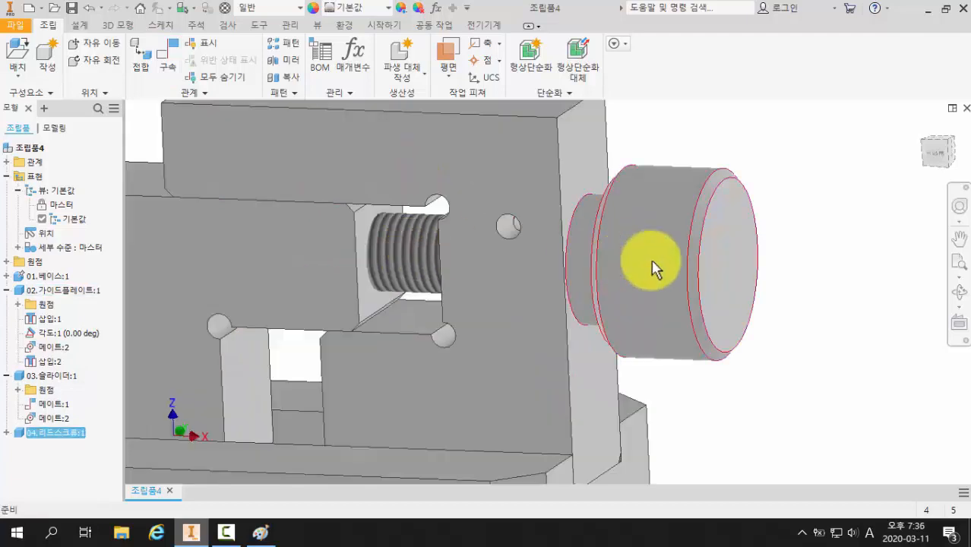
pyautogui.moveTo(655, 258); pyautogui.dragTo(835, 304)
pyautogui.scroll(-4, 790, 300)
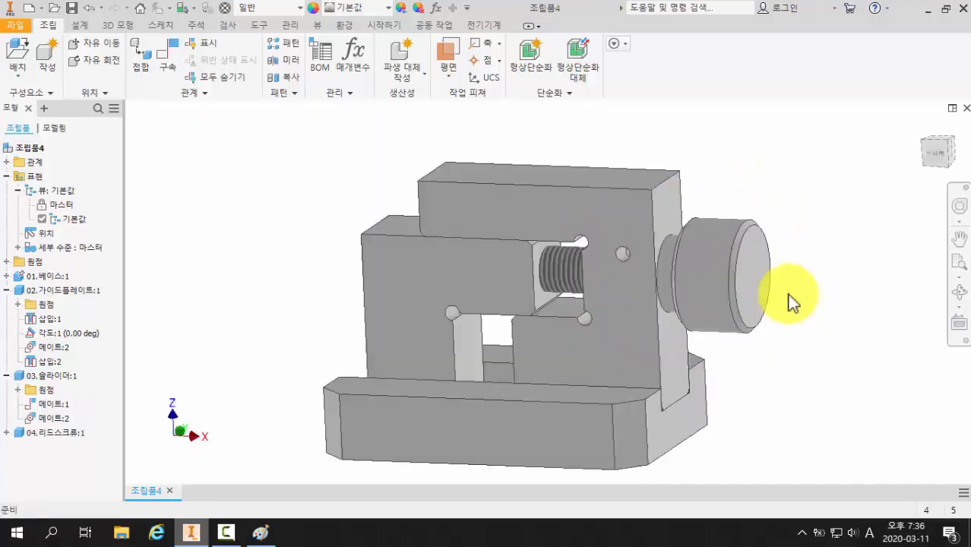
# Step: Delete the Insert constraint from the lead screw
pyautogui.click(251, 300)
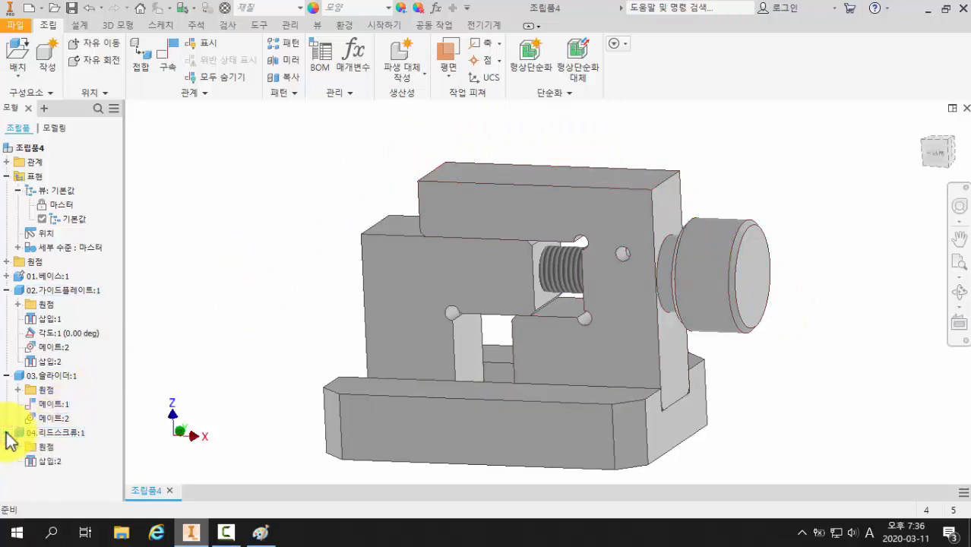
pyautogui.rightClick(51, 461)
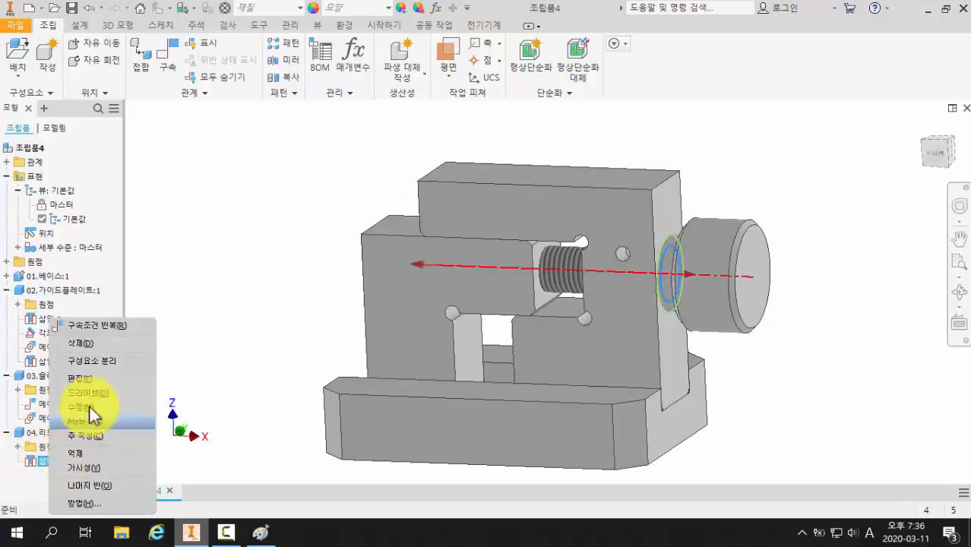
pyautogui.click(93, 344)
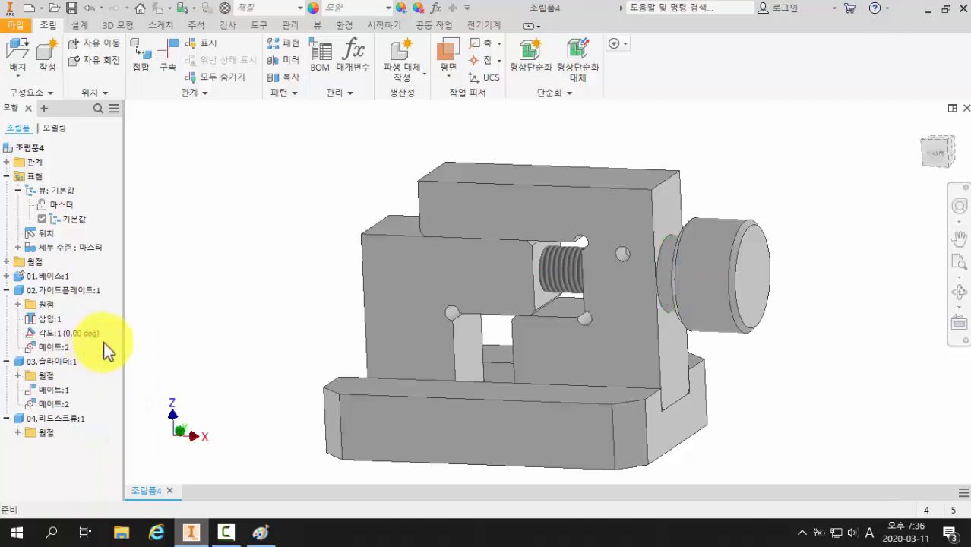
# Step: Move the lead screw out of the guide plate's large hole so its collars and part of its thread are exposed
pyautogui.moveTo(689, 303); pyautogui.dragTo(873, 272)
pyautogui.click(846, 343)
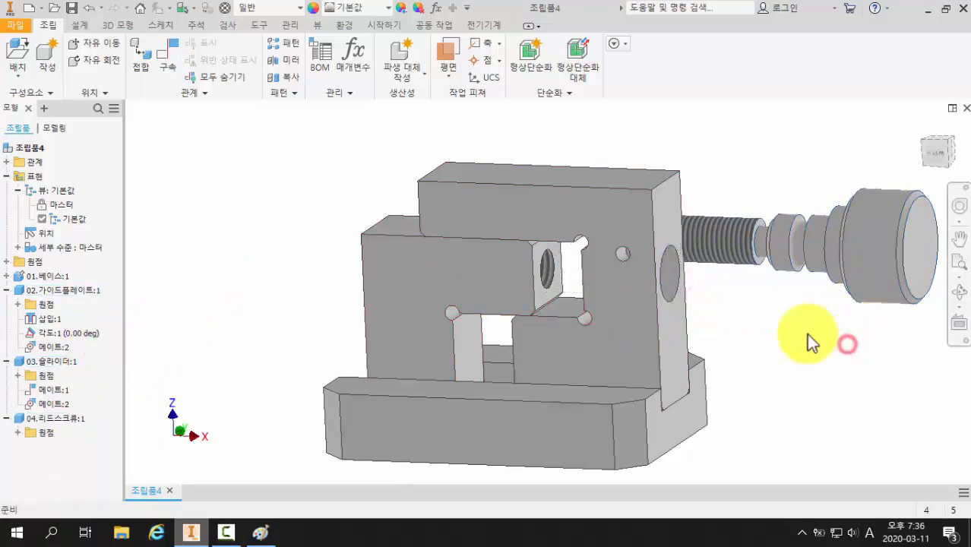
pyautogui.moveTo(806, 334); pyautogui.dragTo(743, 340, button='middle')
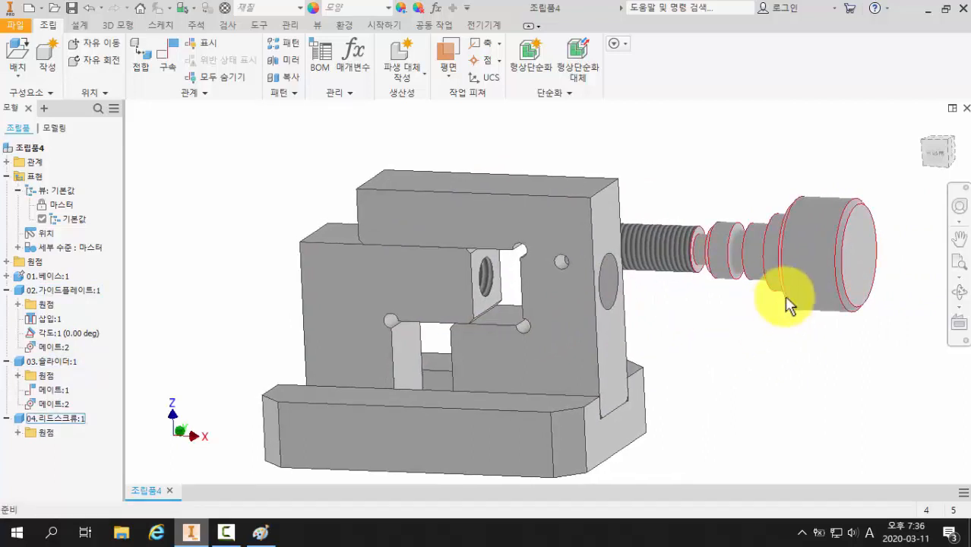
pyautogui.moveTo(795, 295); pyautogui.dragTo(813, 304)
pyautogui.click(787, 364)
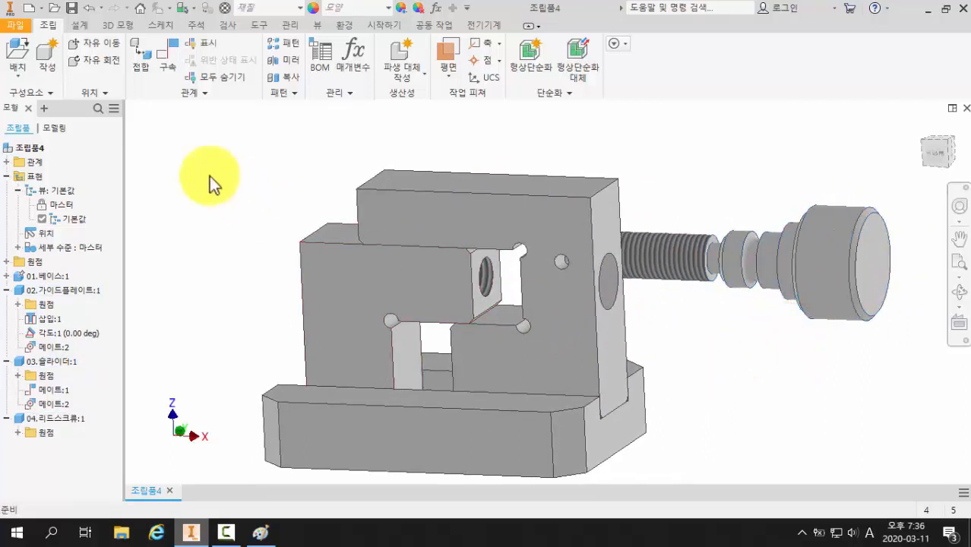
# Step: Apply a 0 mm Mate constraint between the lead screw's axis and the guide plate's large hole axis, and slide the screw slightly outward
pyautogui.click(168, 68)
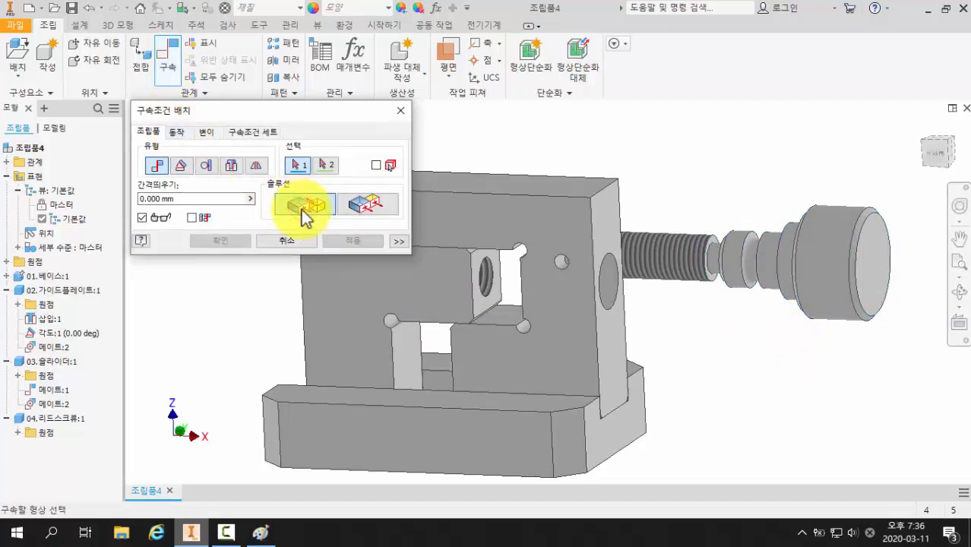
pyautogui.click(671, 276)
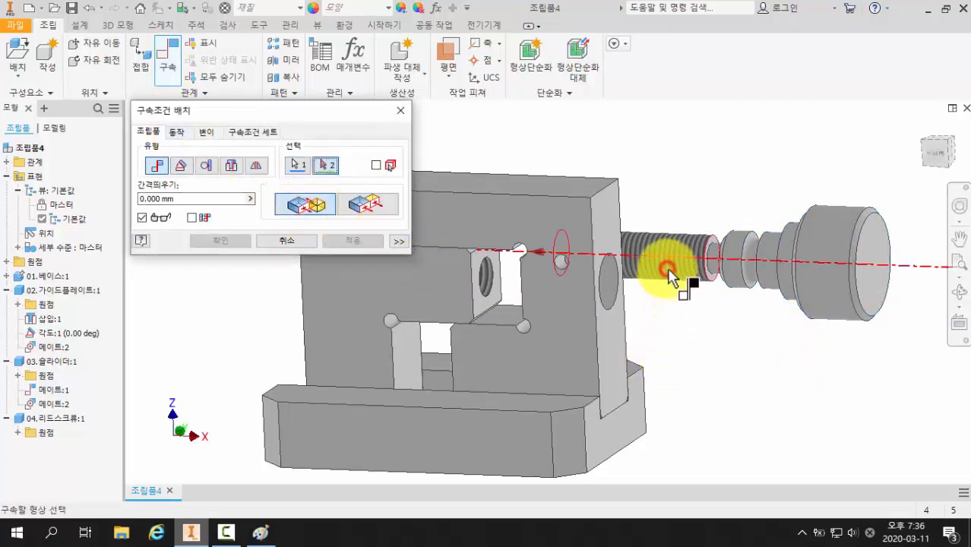
pyautogui.click(608, 292)
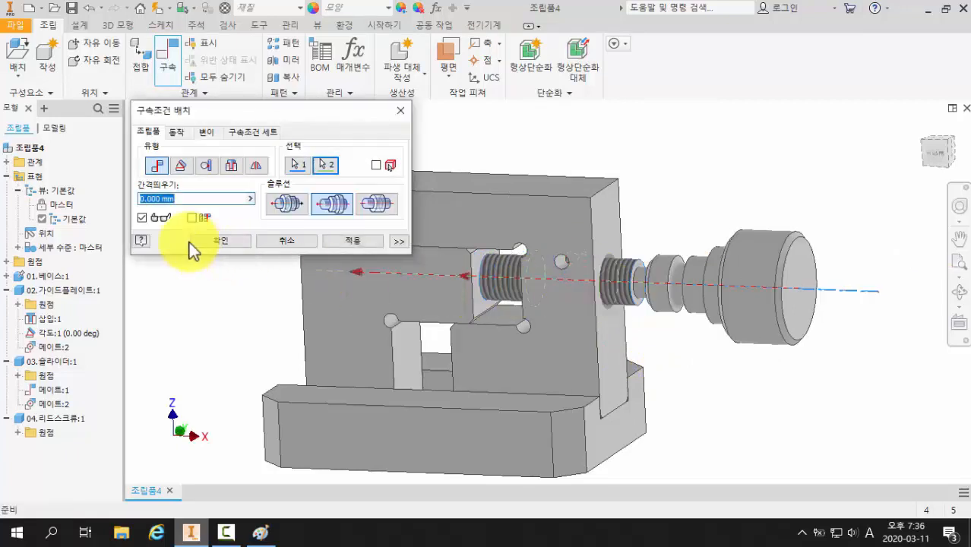
pyautogui.click(205, 241)
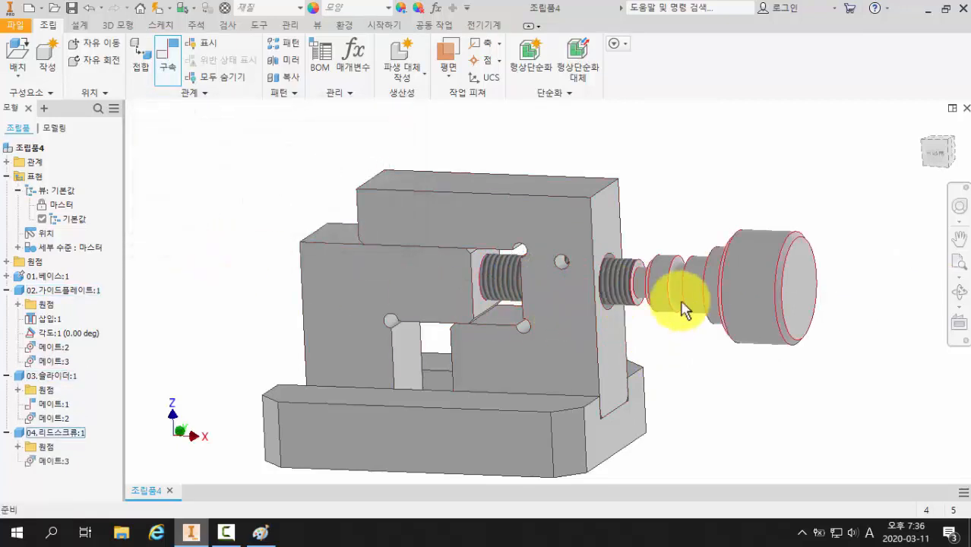
pyautogui.moveTo(706, 303); pyautogui.dragTo(698, 206)
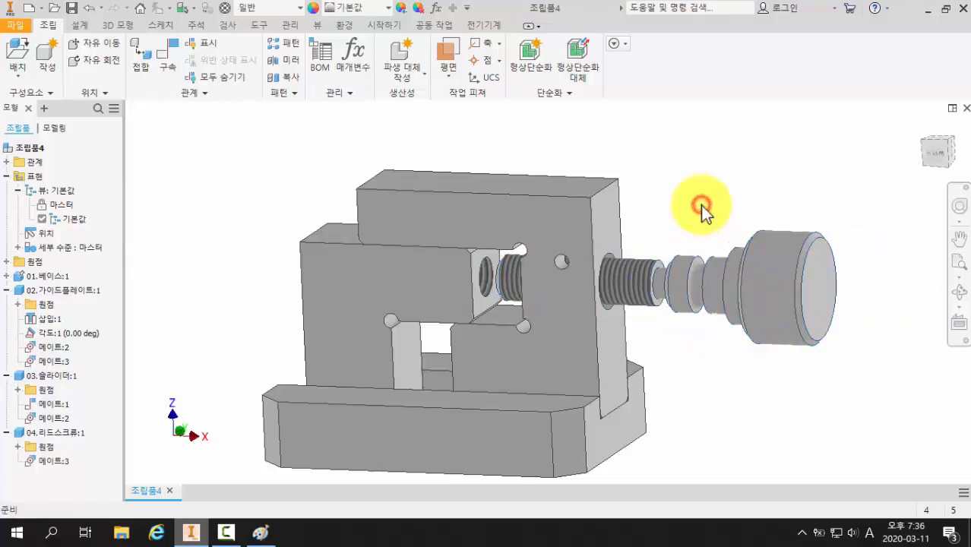
pyautogui.click(171, 66)
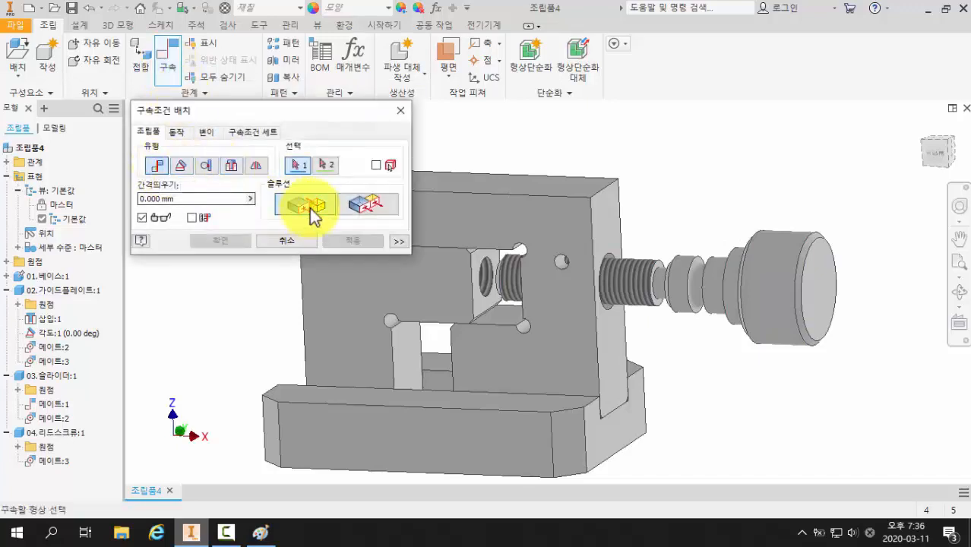
pyautogui.scroll(3, 637, 357)
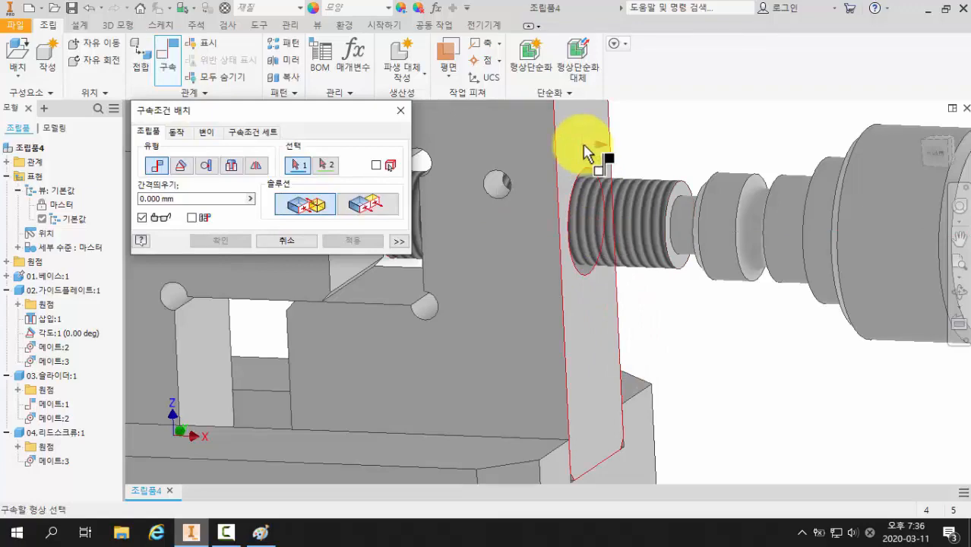
pyautogui.moveTo(582, 148); pyautogui.dragTo(594, 213, button='middle')
pyautogui.keyDown('shift'); pyautogui.moveTo(657, 234); pyautogui.dragTo(806, 254, button='middle'); pyautogui.keyUp('shift')
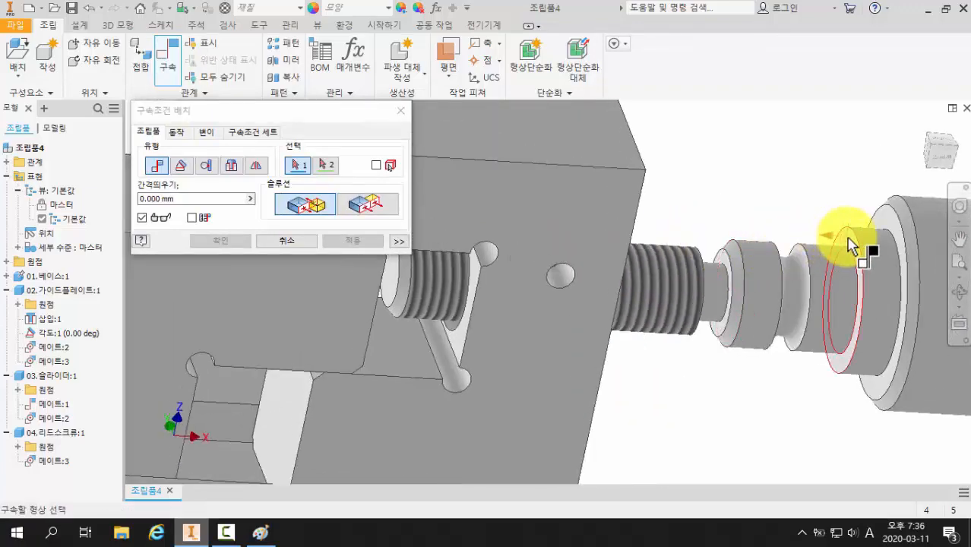
pyautogui.moveTo(749, 386); pyautogui.dragTo(537, 270, button='middle')
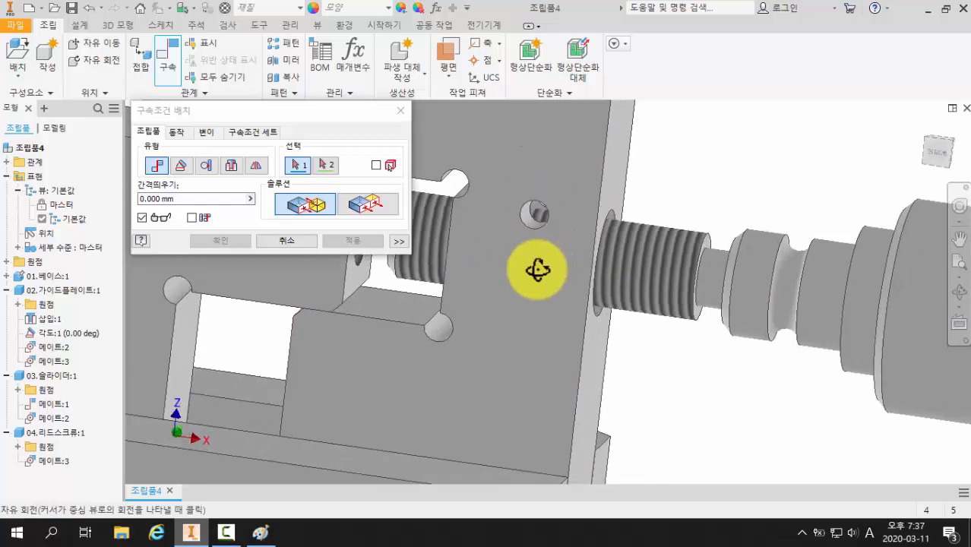
pyautogui.click(529, 220)
pyautogui.click(795, 262)
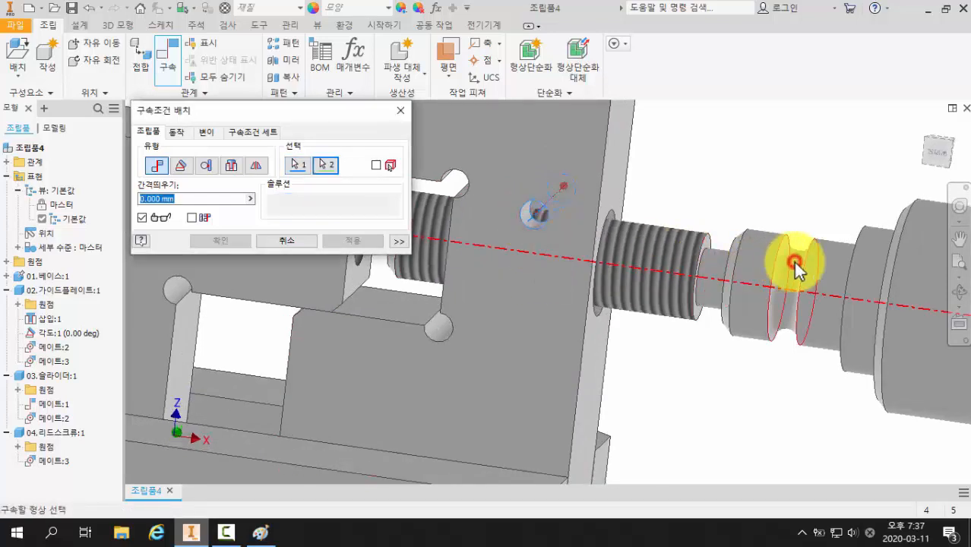
pyautogui.click(302, 243)
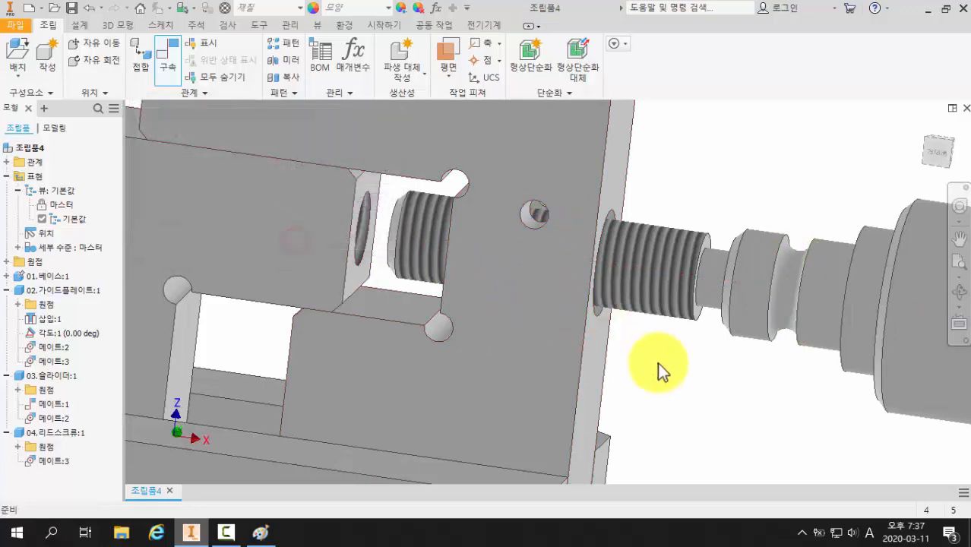
# Step: Apply a 0 mm Mate constraint between the guide plate's outer side face and the lead screw's collar face beside its head
pyautogui.keyDown('shift'); pyautogui.moveTo(657, 362); pyautogui.dragTo(678, 297, button='middle'); pyautogui.keyUp('shift')
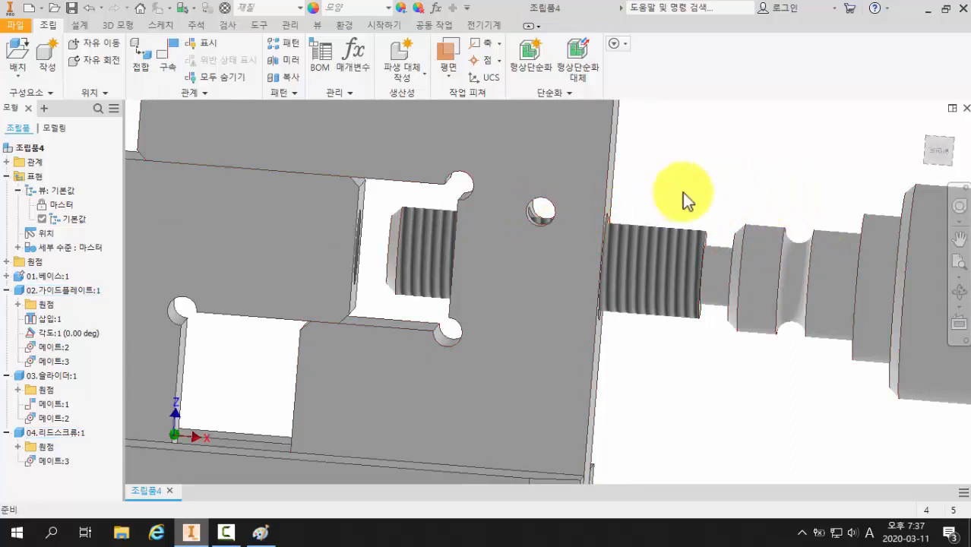
pyautogui.keyDown('shift'); pyautogui.moveTo(682, 192); pyautogui.dragTo(623, 182, button='middle'); pyautogui.keyUp('shift')
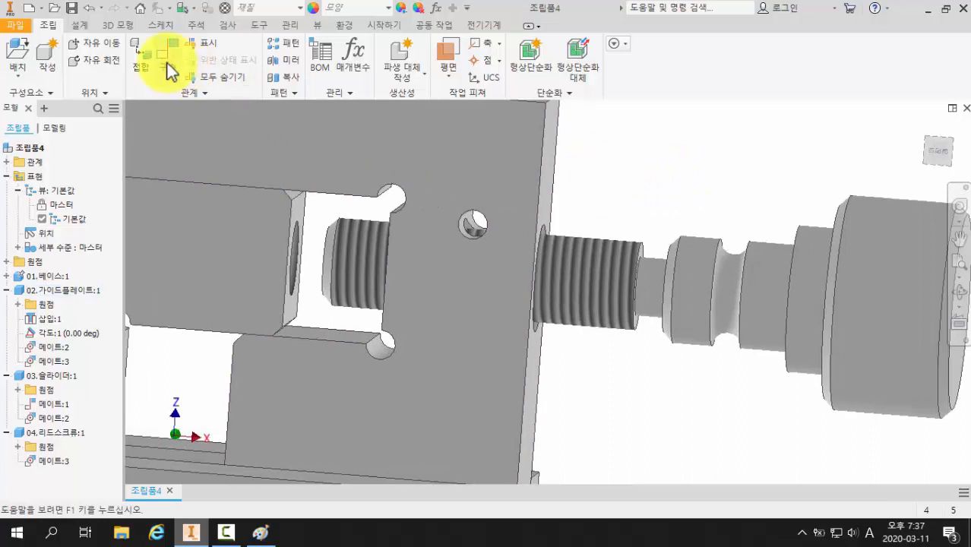
pyautogui.click(167, 64)
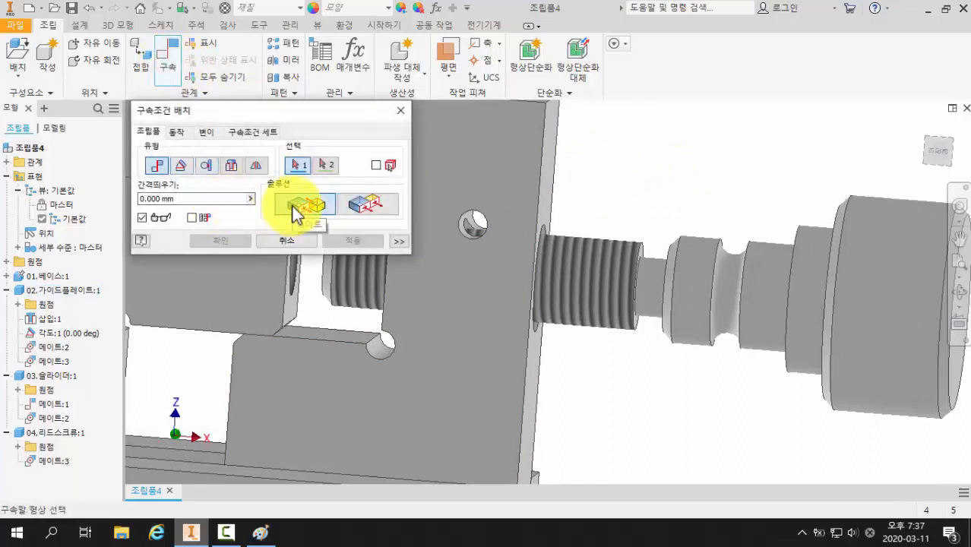
pyautogui.keyDown('shift'); pyautogui.moveTo(635, 189); pyautogui.dragTo(682, 195, button='middle'); pyautogui.keyUp('shift')
pyautogui.click(553, 162)
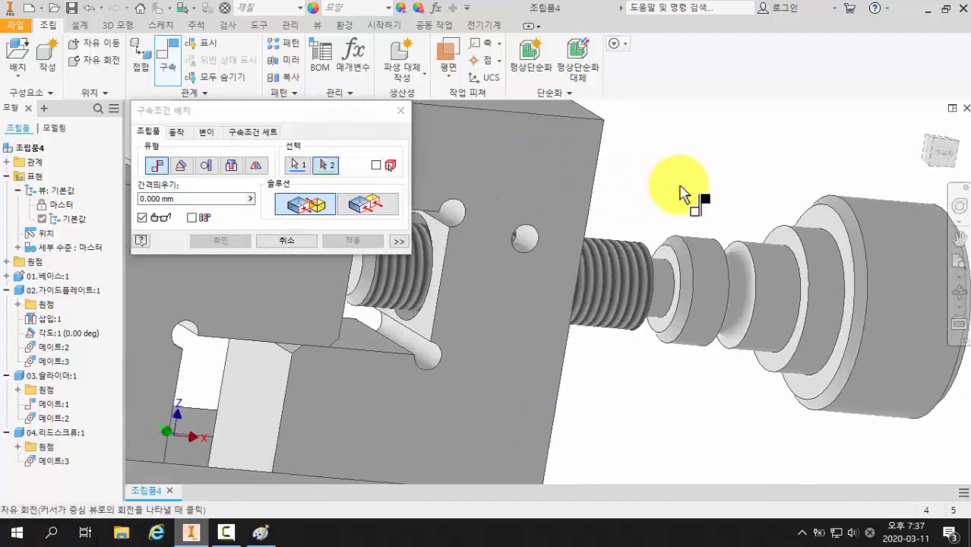
pyautogui.click(780, 240)
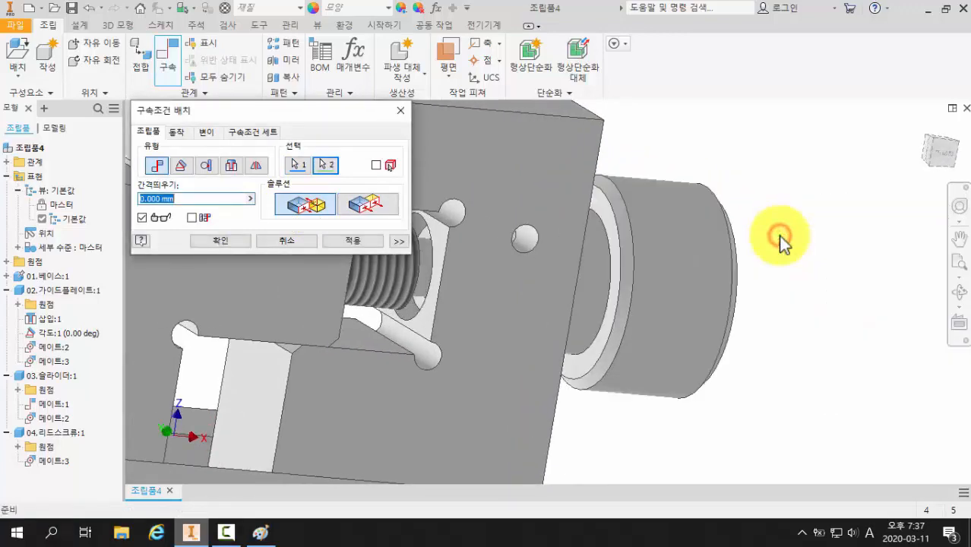
pyautogui.click(230, 244)
# Step: Test the mechanism's remaining movement by turning the lead screw's head and sliding the slider back and forth
pyautogui.keyDown('shift'); pyautogui.moveTo(297, 271); pyautogui.dragTo(516, 268, button='middle'); pyautogui.keyUp('shift')
pyautogui.scroll(2, 509, 263)
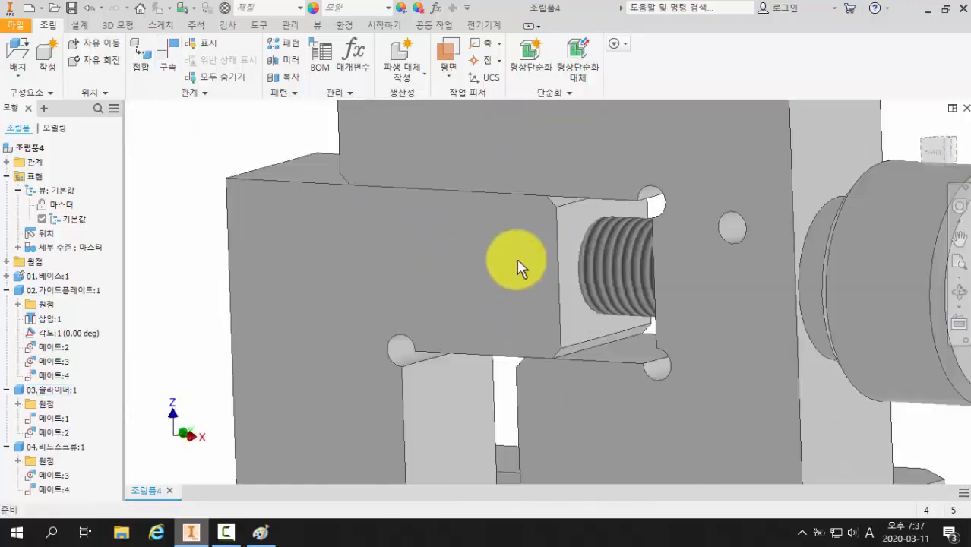
pyautogui.scroll(-2, 471, 254)
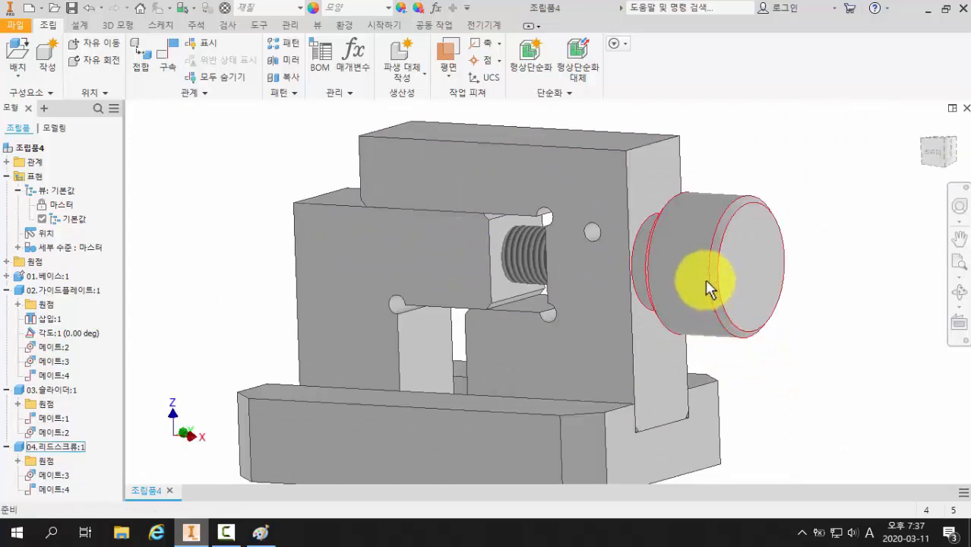
pyautogui.moveTo(705, 280); pyautogui.dragTo(745, 292)
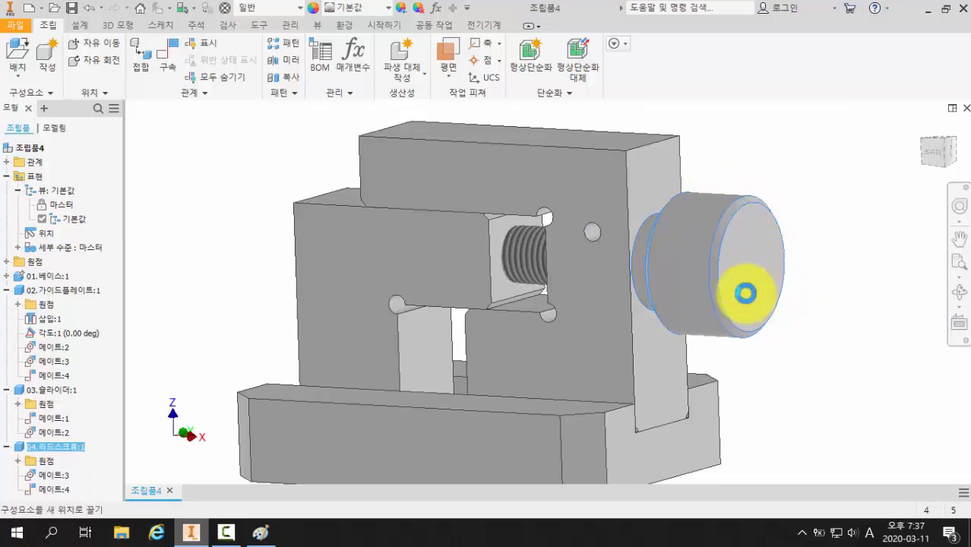
pyautogui.click(264, 251)
pyautogui.moveTo(429, 271)
pyautogui.mouseDown()
pyautogui.moveTo(366, 260)
pyautogui.moveTo(440, 269)
pyautogui.moveTo(360, 267)
pyautogui.moveTo(435, 277)
pyautogui.moveTo(367, 273)
pyautogui.moveTo(425, 278)
pyautogui.mouseUp()
pyautogui.click(218, 269)
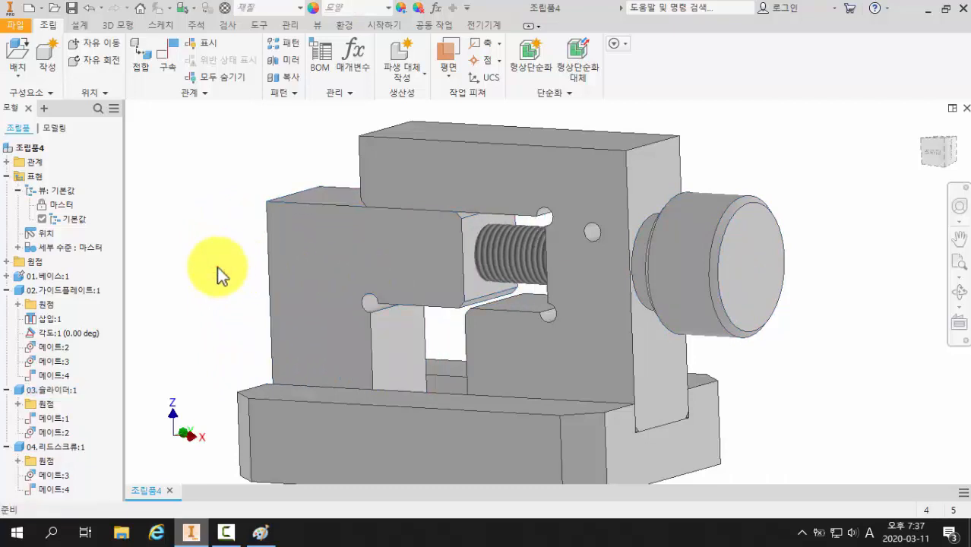
pyautogui.moveTo(217, 267); pyautogui.dragTo(261, 265, button='middle')
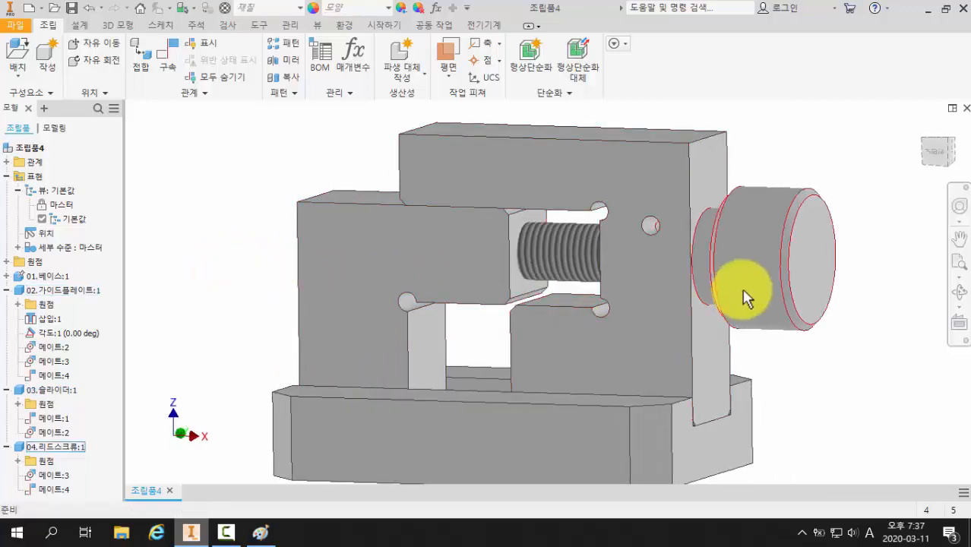
pyautogui.moveTo(768, 274); pyautogui.dragTo(836, 300)
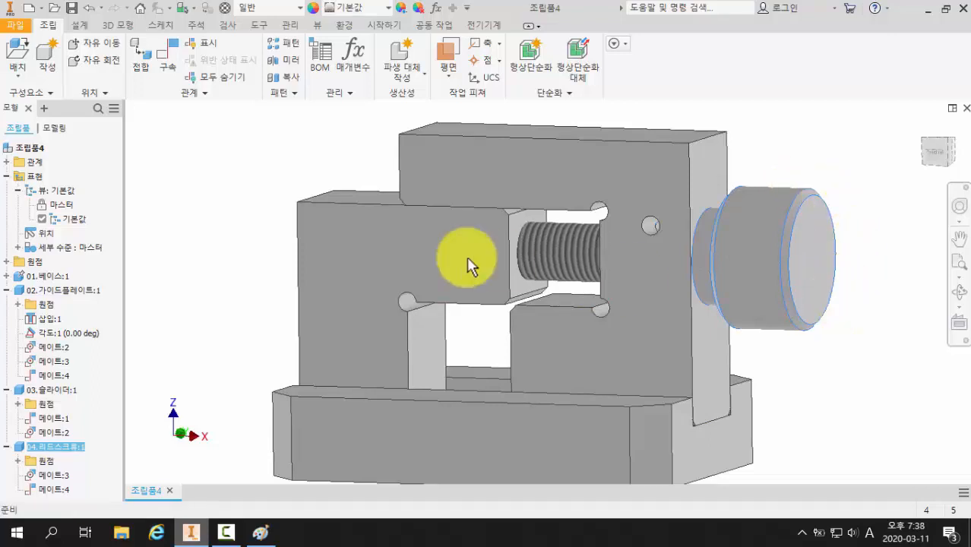
pyautogui.moveTo(397, 231); pyautogui.dragTo(406, 264)
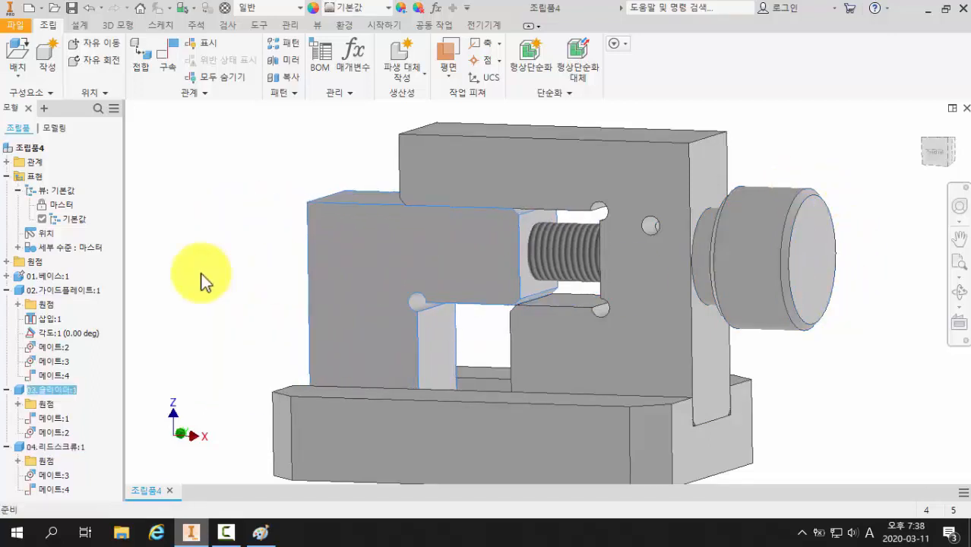
pyautogui.click(212, 278)
pyautogui.moveTo(231, 278); pyautogui.dragTo(262, 281, button='middle')
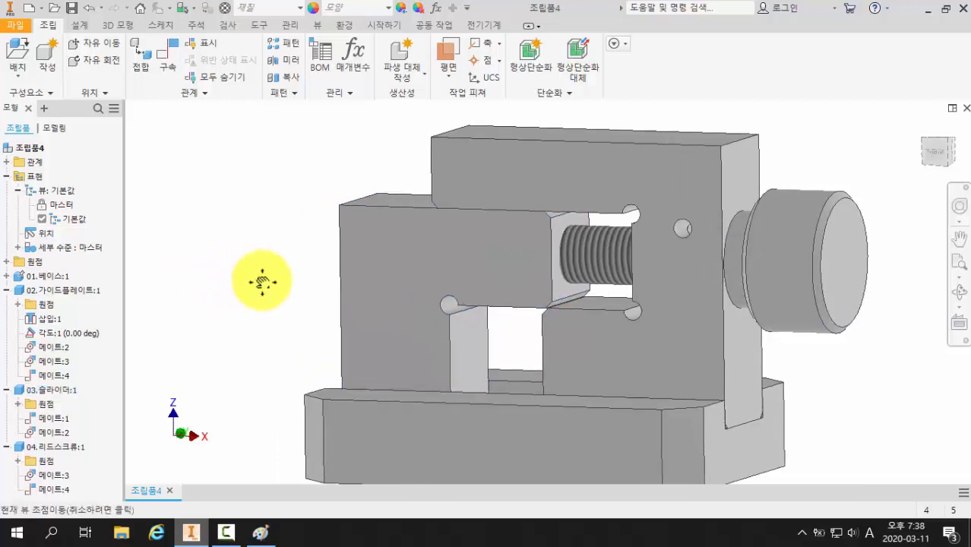
# Step: Set up a Rotation-Translation motion constraint with the lead screw's cylindrical head as the rotating selection
pyautogui.click(169, 59)
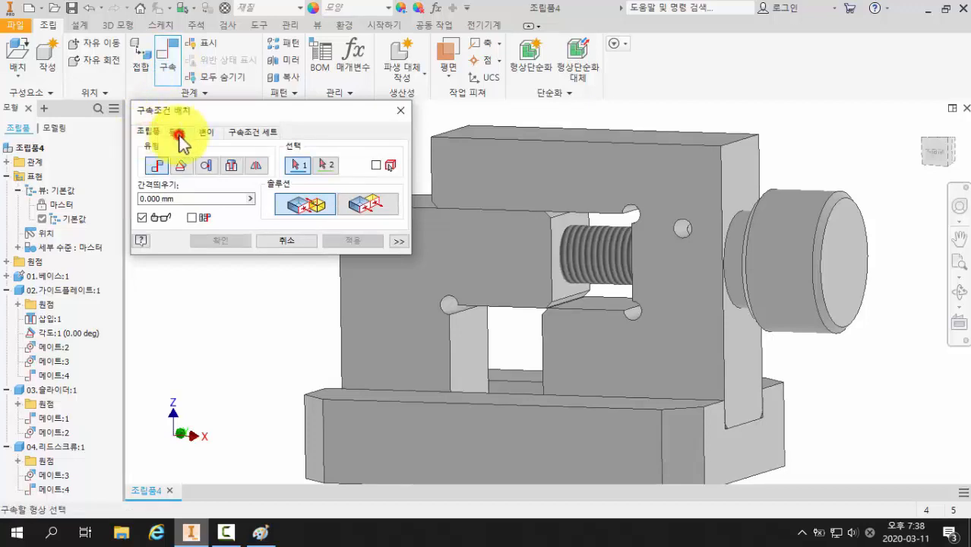
pyautogui.click(178, 133)
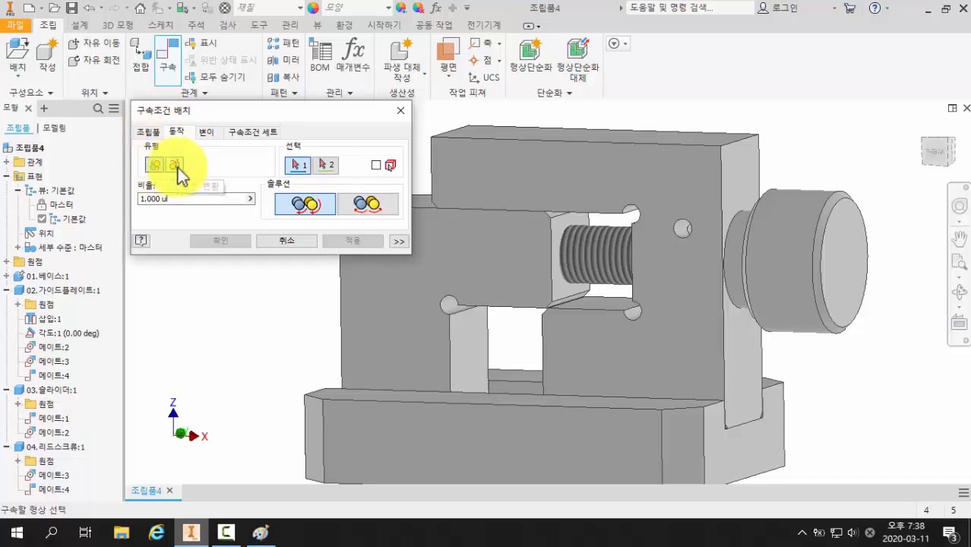
pyautogui.click(176, 165)
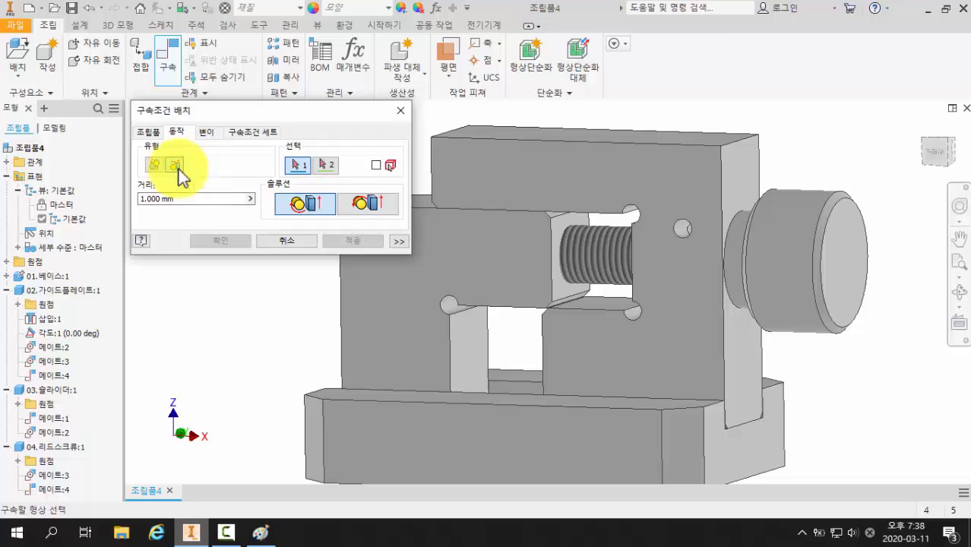
pyautogui.click(175, 166)
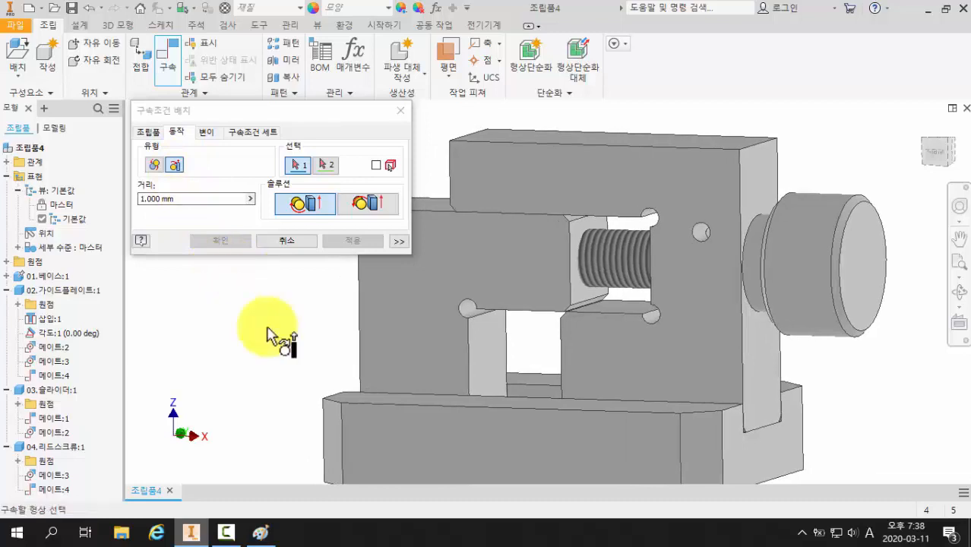
pyautogui.moveTo(249, 330); pyautogui.dragTo(293, 314, button='middle')
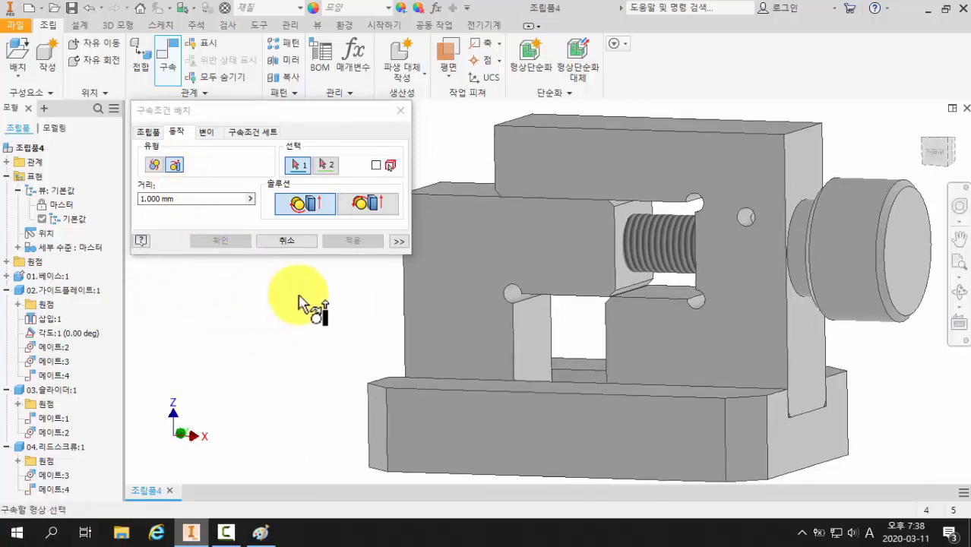
pyautogui.keyDown('shift'); pyautogui.moveTo(467, 271); pyautogui.dragTo(463, 265, button='middle'); pyautogui.keyUp('shift')
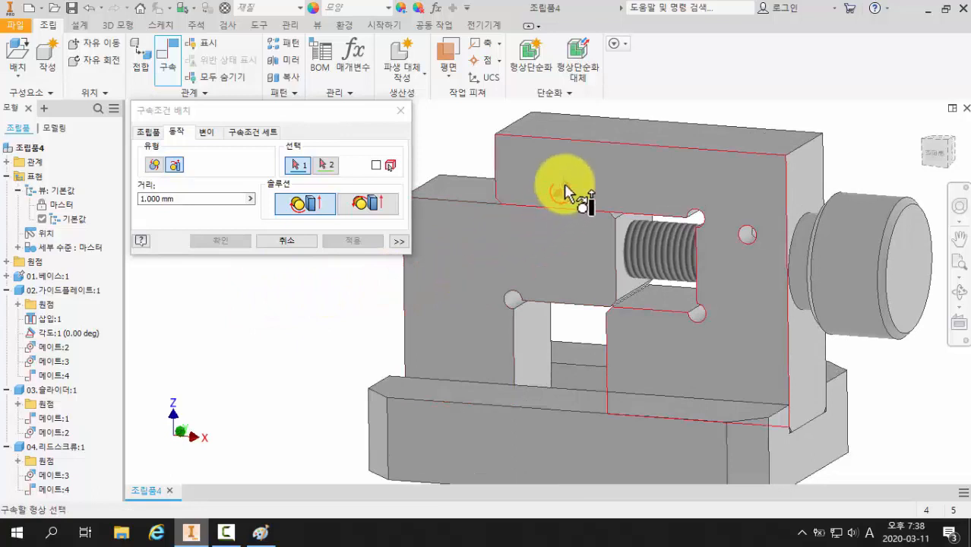
pyautogui.click(499, 260)
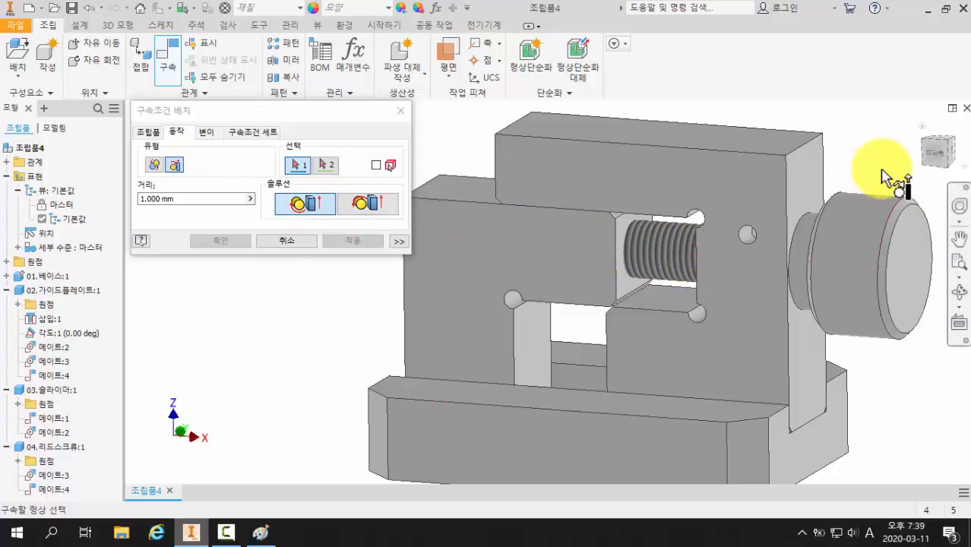
pyautogui.click(839, 245)
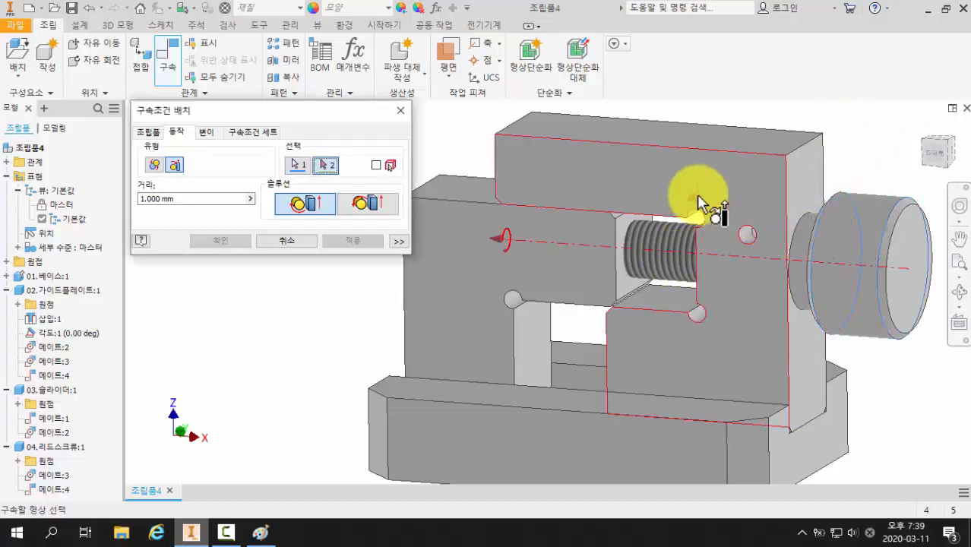
# Step: Pick the slider's inner face beside the thread as the translating selection and apply the Rotation-Translation constraint with a 69.115 mm distance
pyautogui.keyDown('shift'); pyautogui.moveTo(471, 299); pyautogui.dragTo(414, 317, button='middle'); pyautogui.keyUp('shift')
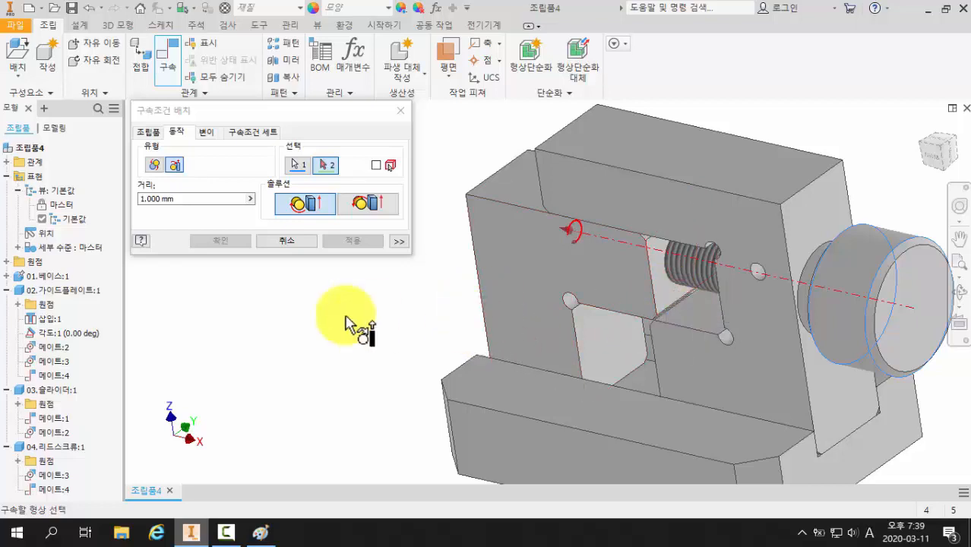
pyautogui.click(666, 297)
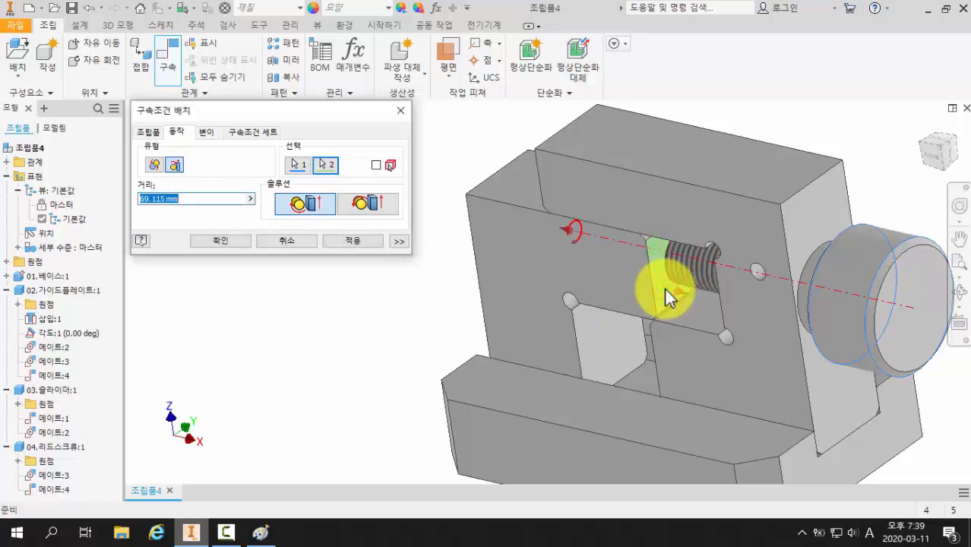
pyautogui.click(207, 243)
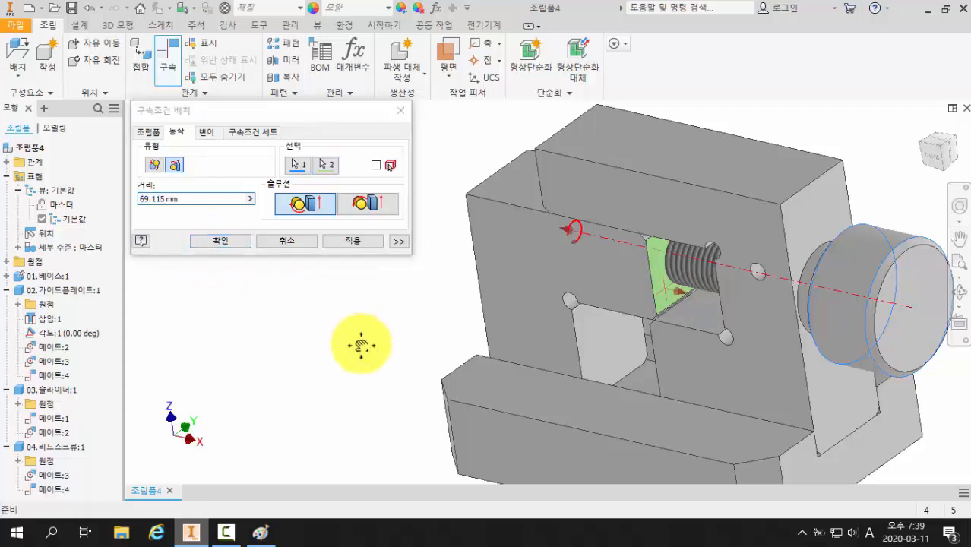
pyautogui.moveTo(360, 340); pyautogui.dragTo(273, 336, button='middle')
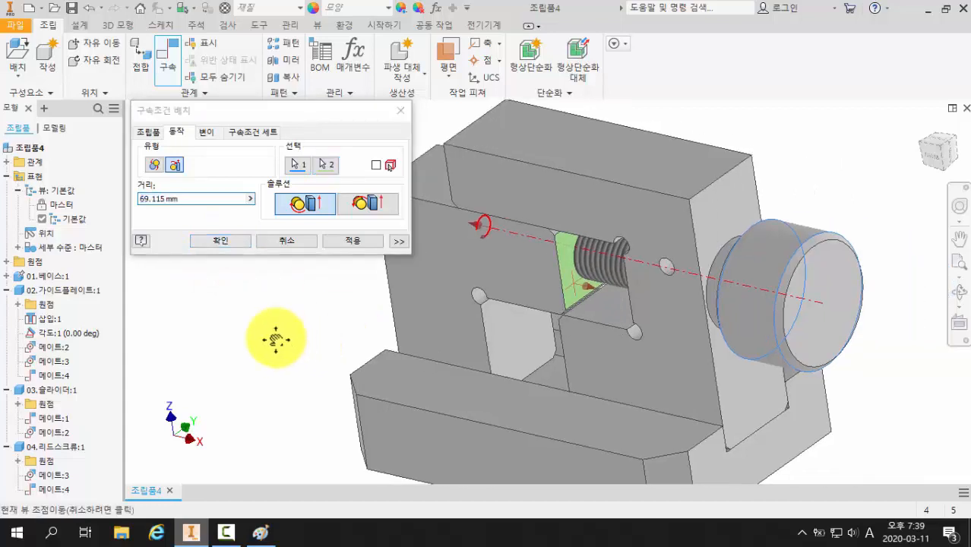
pyautogui.click(188, 200)
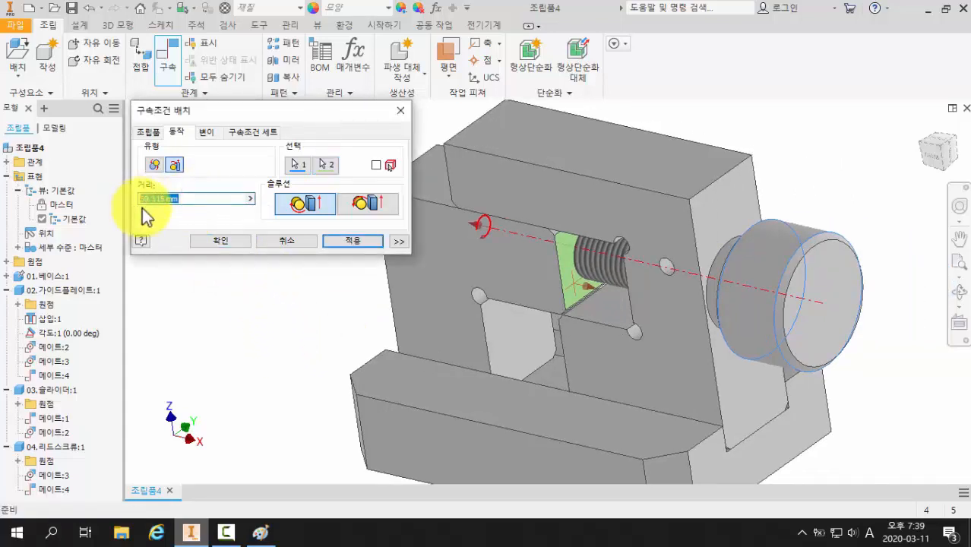
pyautogui.click(202, 199)
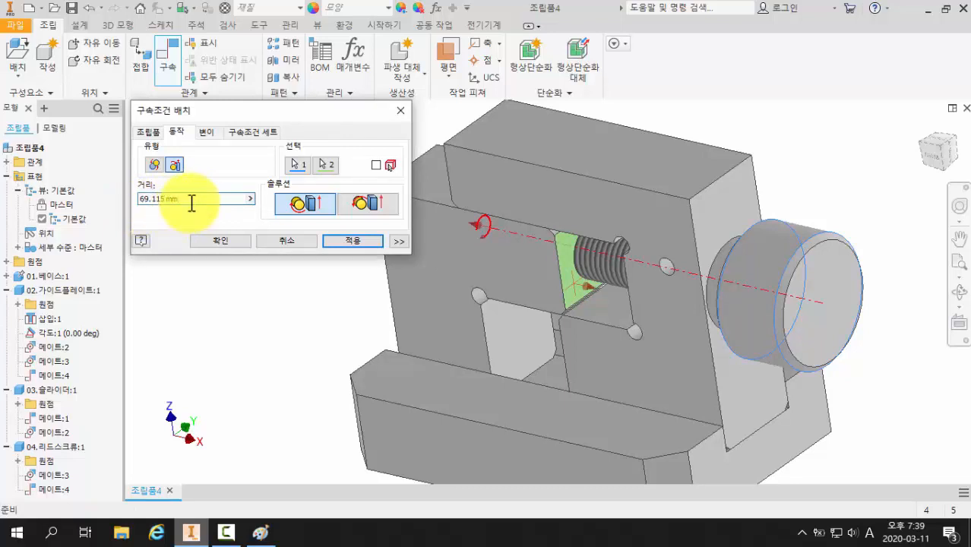
pyautogui.click(215, 244)
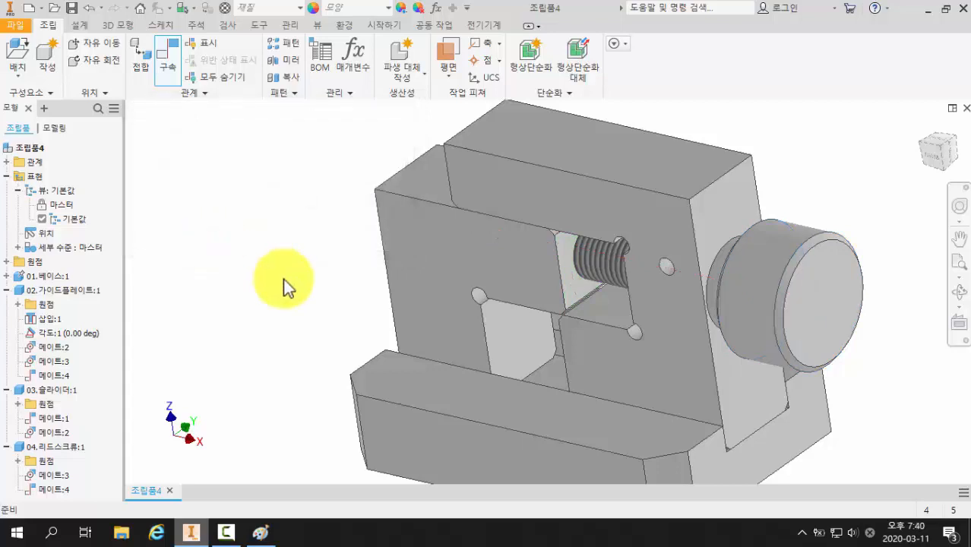
# Step: Test the motion link by turning the lead screw's head so that it drives the slider
pyautogui.scroll(2, 286, 278)
pyautogui.keyDown('shift'); pyautogui.moveTo(290, 278); pyautogui.dragTo(304, 275, button='middle'); pyautogui.keyUp('shift')
pyautogui.scroll(-3, 304, 281)
pyautogui.scroll(2, 309, 282)
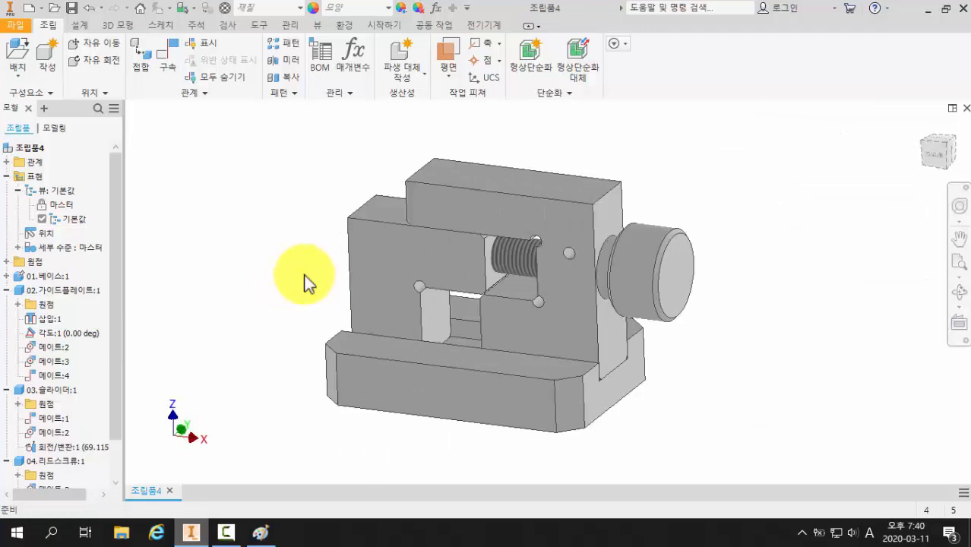
pyautogui.click(659, 269)
pyautogui.moveTo(661, 272); pyautogui.dragTo(708, 258)
pyautogui.moveTo(638, 249); pyautogui.dragTo(642, 319)
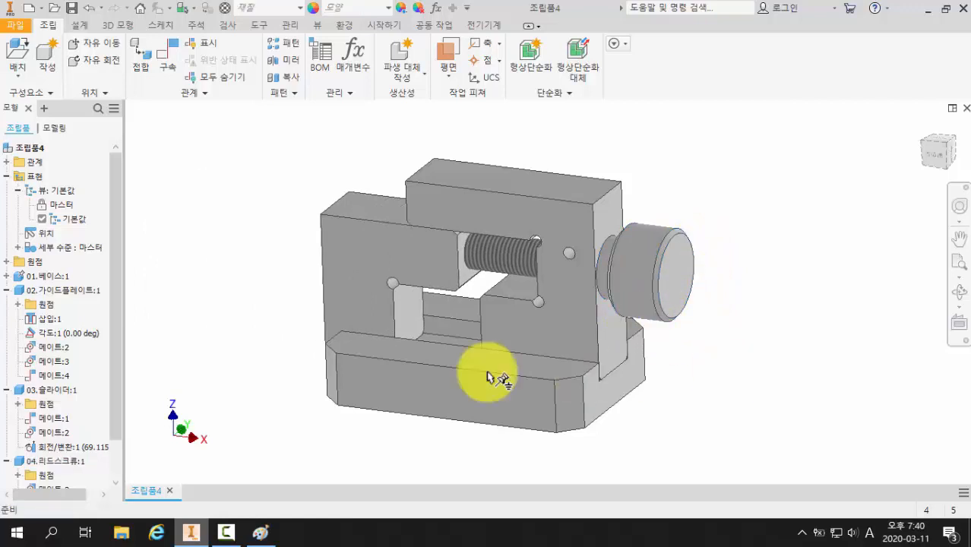
# Step: Edit the Rotation-Translation constraint between the lead screw and slider, setting its distance to 1.5 mm
pyautogui.moveTo(116, 207); pyautogui.dragTo(117, 266)
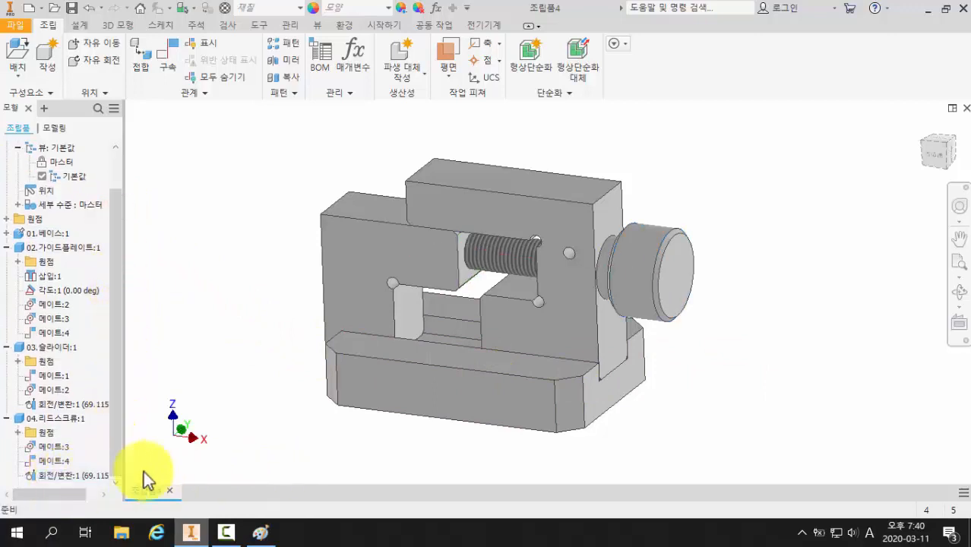
pyautogui.rightClick(73, 475)
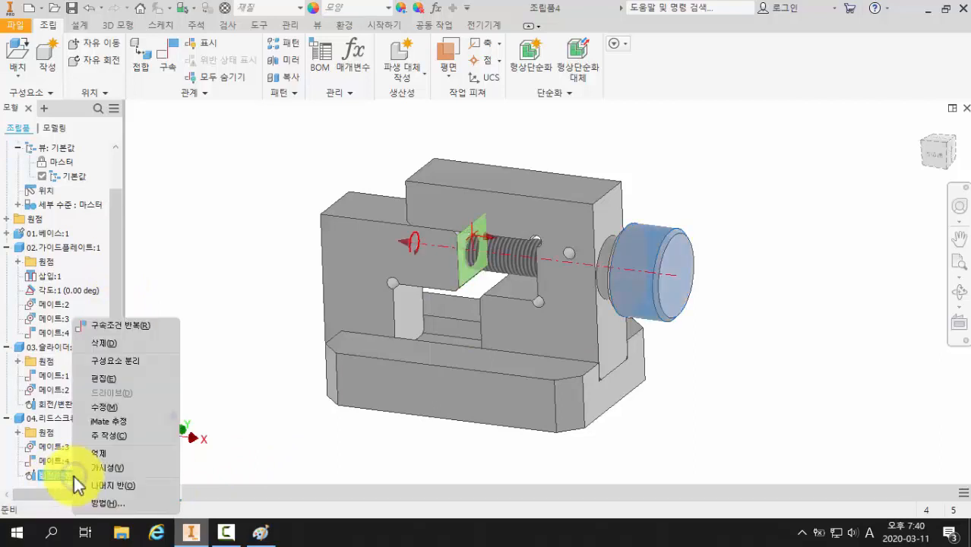
pyautogui.click(115, 377)
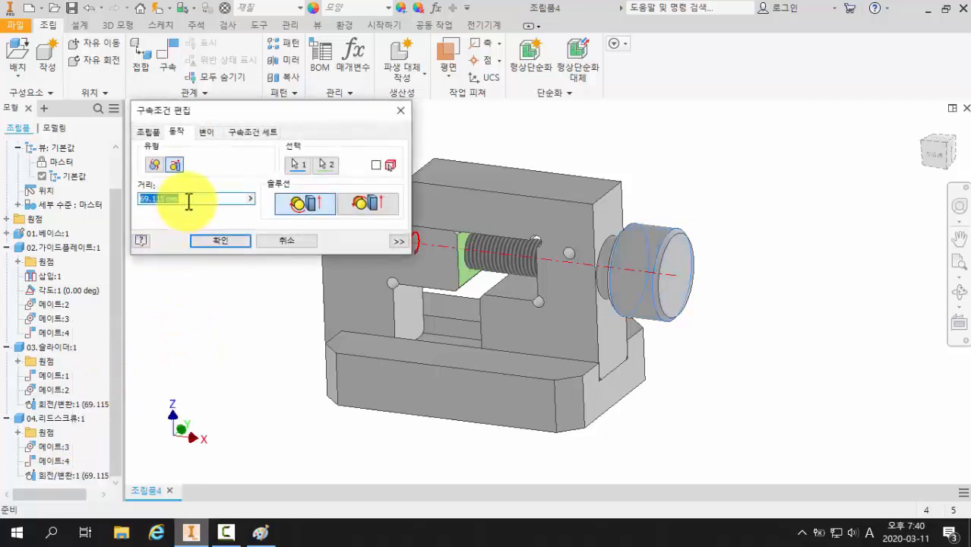
pyautogui.moveTo(186, 200); pyautogui.dragTo(131, 201)
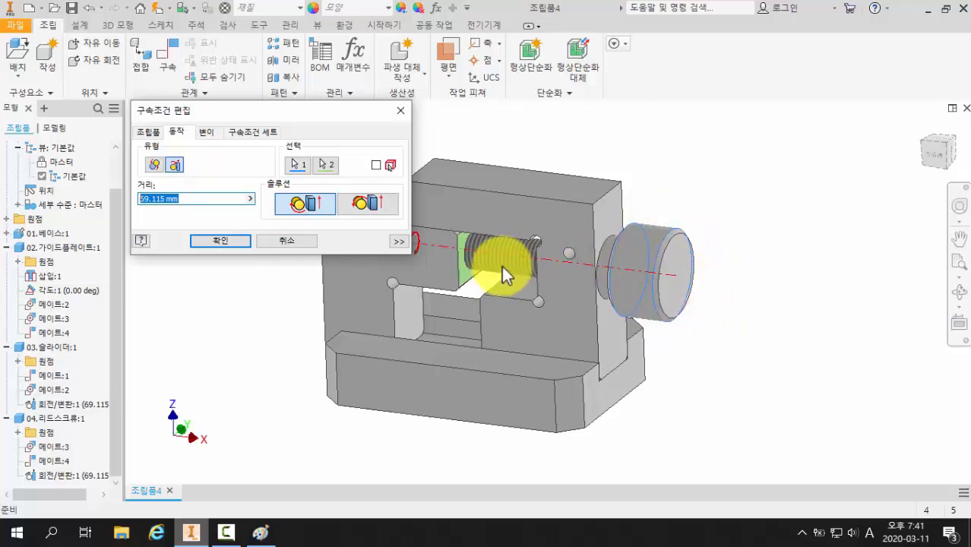
pyautogui.moveTo(188, 202); pyautogui.dragTo(129, 199)
pyautogui.write('1.5')
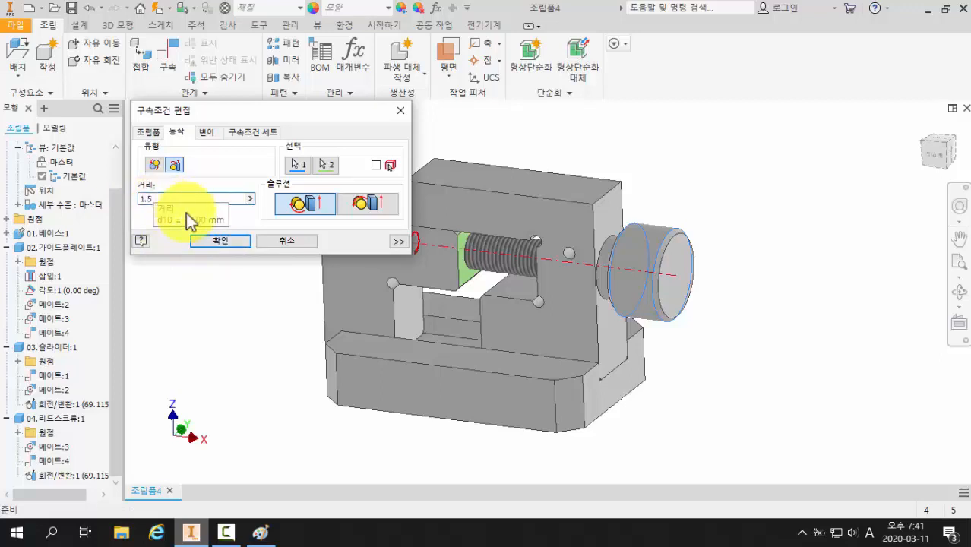
pyautogui.click(218, 242)
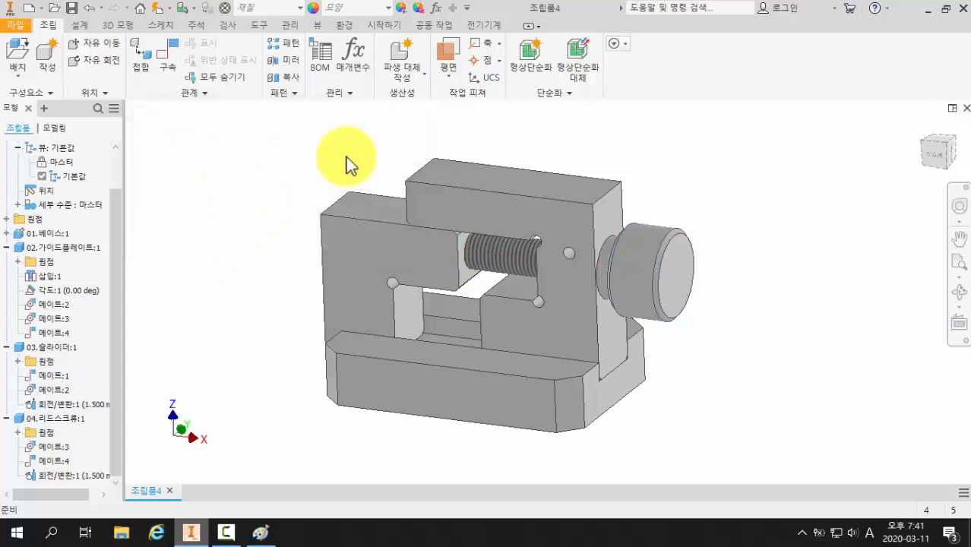
# Step: Turn the lead screw's head repeatedly to check the slider's travel with the 1.5 mm distance
pyautogui.moveTo(673, 241); pyautogui.dragTo(767, 275)
pyautogui.click(767, 278)
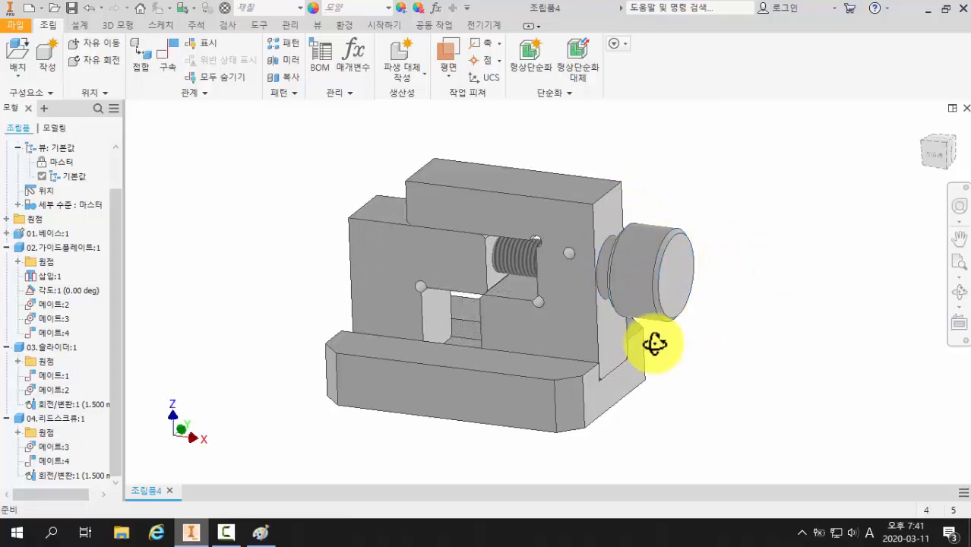
pyautogui.keyDown('shift'); pyautogui.moveTo(653, 342); pyautogui.dragTo(689, 329, button='middle'); pyautogui.keyUp('shift')
pyautogui.moveTo(668, 278); pyautogui.dragTo(697, 358)
pyautogui.press('F6')
pyautogui.click(698, 358)
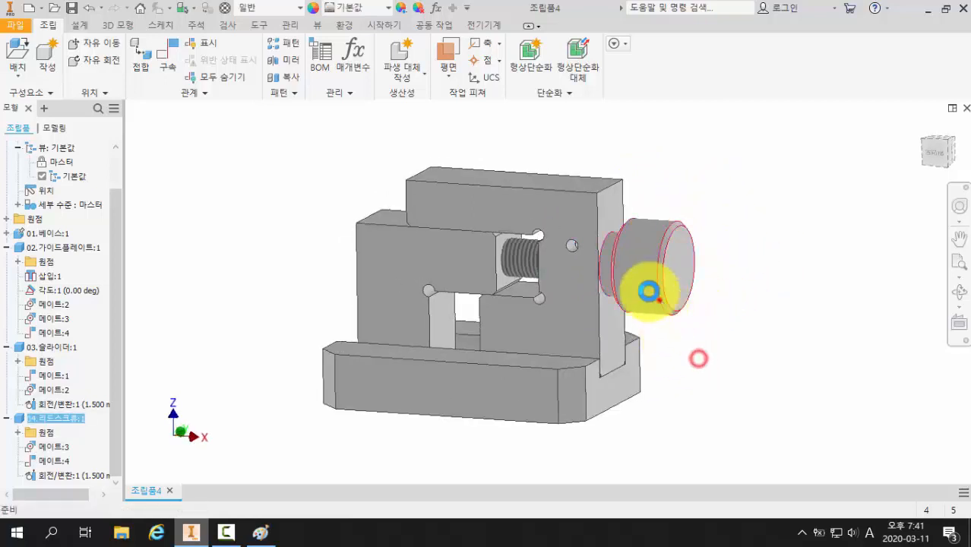
pyautogui.moveTo(659, 299); pyautogui.dragTo(698, 372)
pyautogui.click(697, 373)
pyautogui.press('F4')
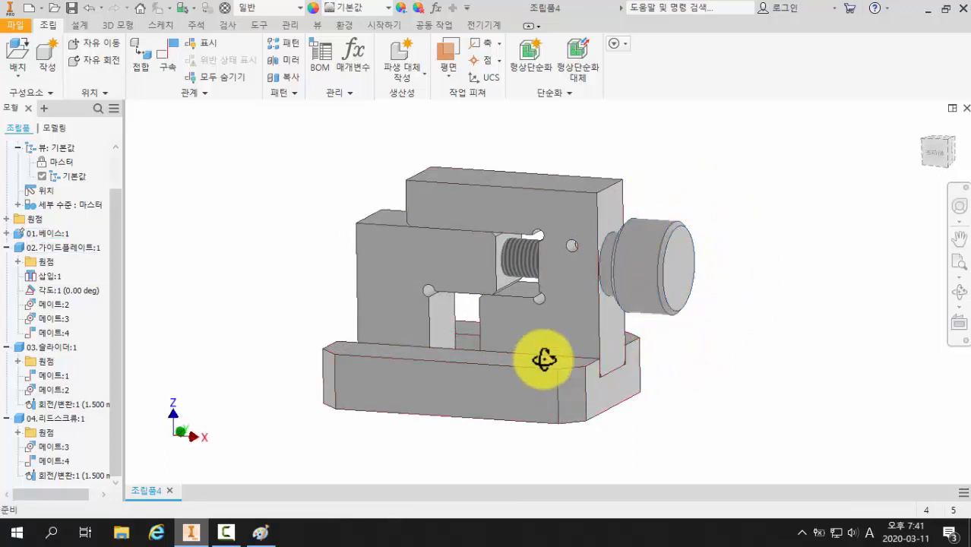
# Step: View the hole under the base, switch to the drawing in Paint, and mark the bolt below part 1 with a red circle and arrow
pyautogui.moveTo(541, 358); pyautogui.dragTo(529, 320)
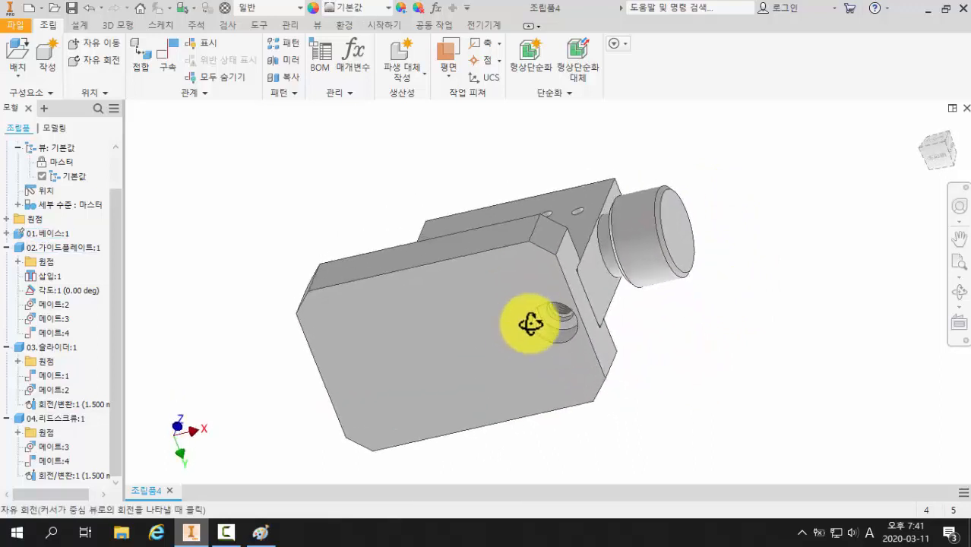
pyautogui.press('Escape')
pyautogui.click(261, 532)
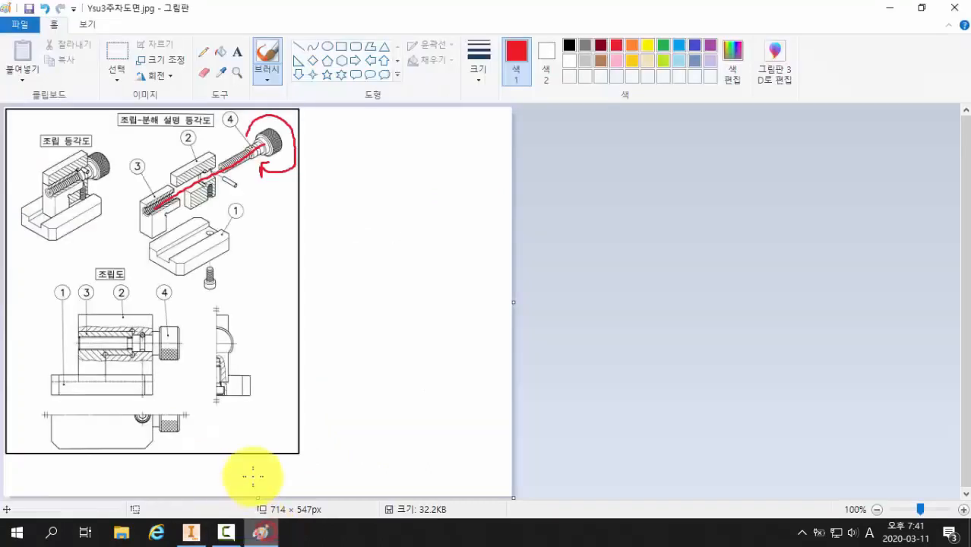
pyautogui.moveTo(218, 300)
pyautogui.mouseDown()
pyautogui.moveTo(200, 309)
pyautogui.moveTo(193, 260)
pyautogui.moveTo(217, 256)
pyautogui.moveTo(223, 284)
pyautogui.moveTo(350, 301)
pyautogui.moveTo(259, 265)
pyautogui.moveTo(248, 304)
pyautogui.mouseUp()
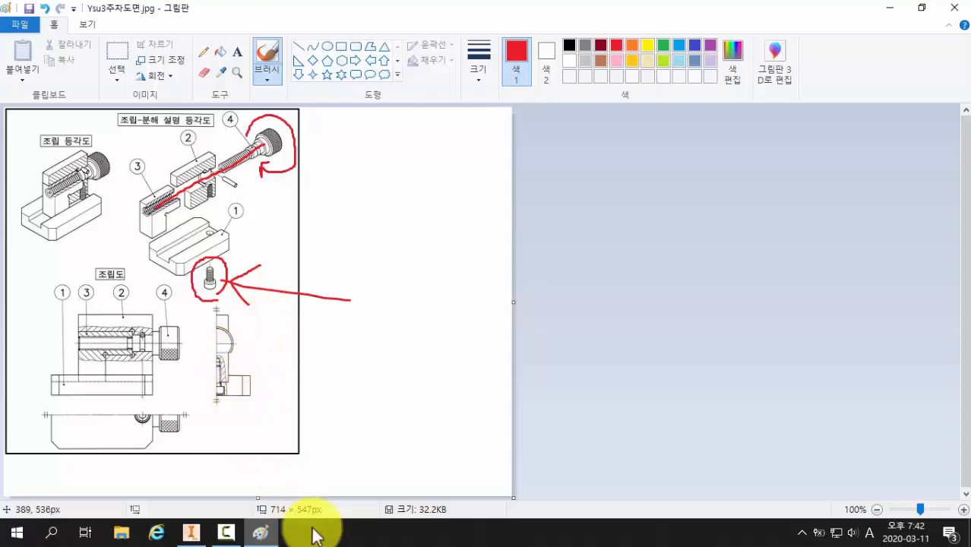
# Step: Switch back to Inventor and open the Content Center's socket head bolt category (조임쇠 > 볼트 > 소켓 머리) for placing a bolt
pyautogui.click(190, 532)
pyautogui.moveTo(223, 267)
pyautogui.mouseDown()
pyautogui.moveTo(244, 269)
pyautogui.moveTo(233, 248)
pyautogui.mouseUp()
pyautogui.keyDown('shift'); pyautogui.moveTo(232, 248); pyautogui.dragTo(224, 247, button='middle'); pyautogui.keyUp('shift')
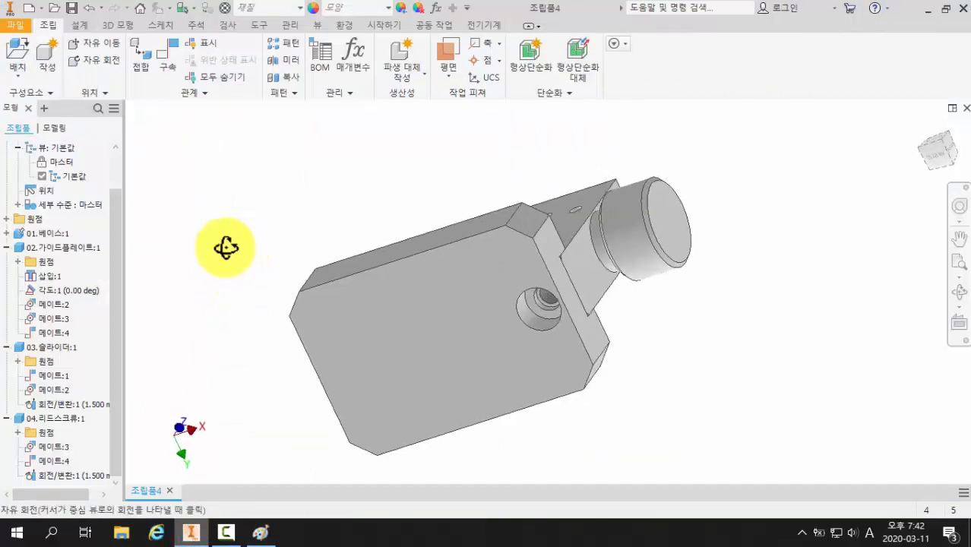
pyautogui.click(17, 77)
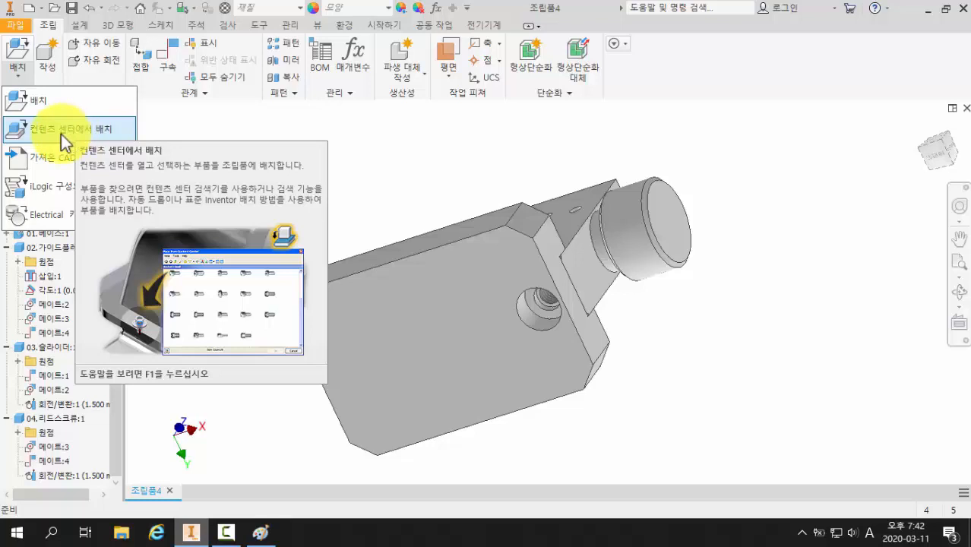
pyautogui.click(61, 134)
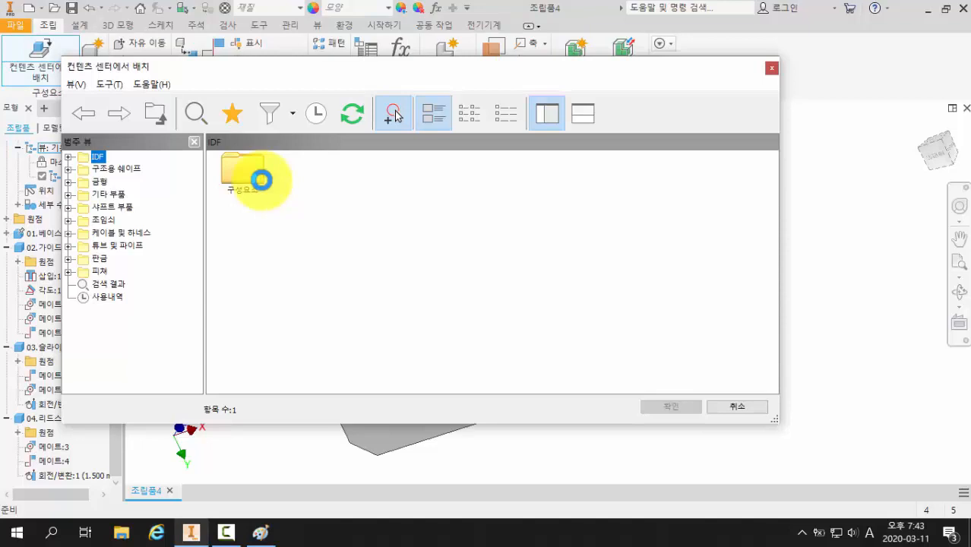
pyautogui.click(106, 219)
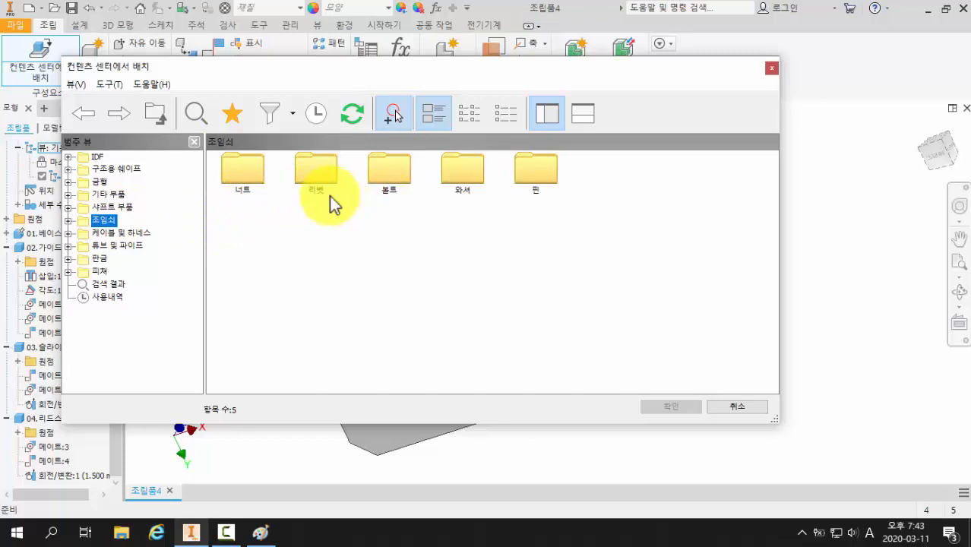
pyautogui.doubleClick(389, 173)
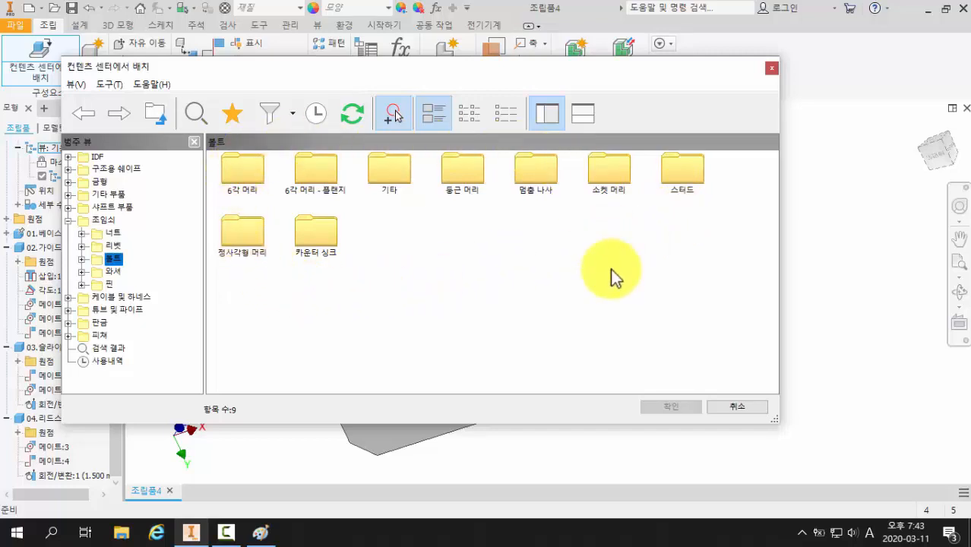
pyautogui.click(607, 172)
pyautogui.doubleClick(607, 172)
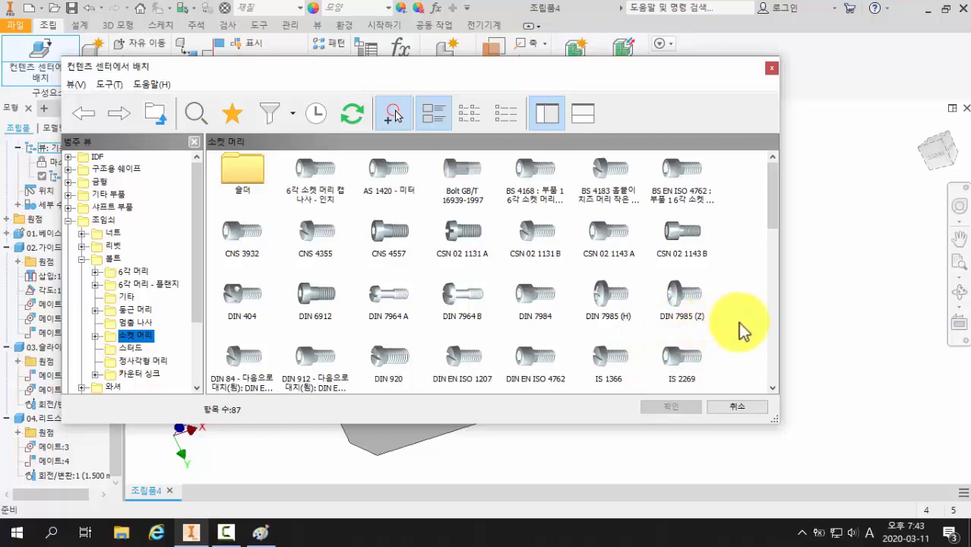
# Step: Pick the KS B 1003 - 미터 socket head bolt and place it on the circular edge of the counterbored hole under the base
pyautogui.moveTo(769, 212); pyautogui.dragTo(769, 253)
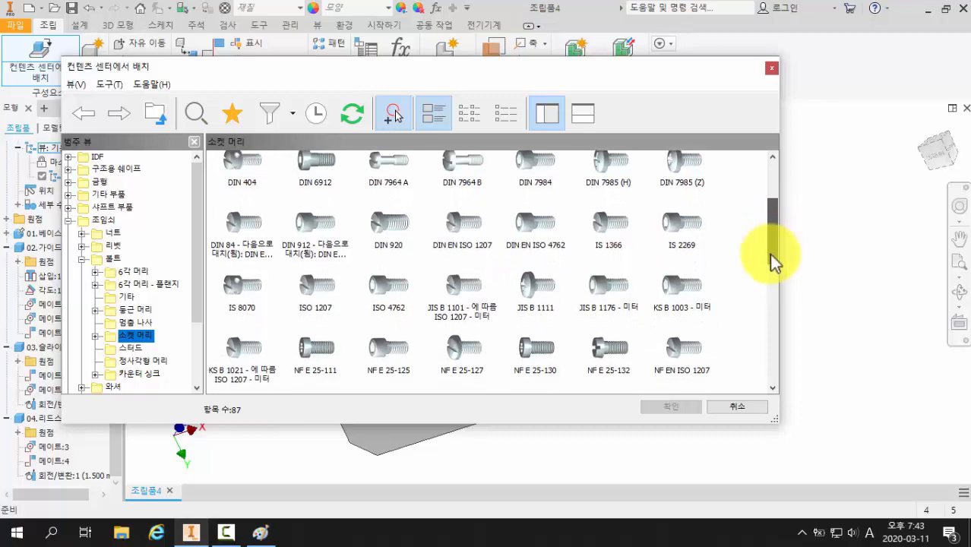
pyautogui.click(679, 278)
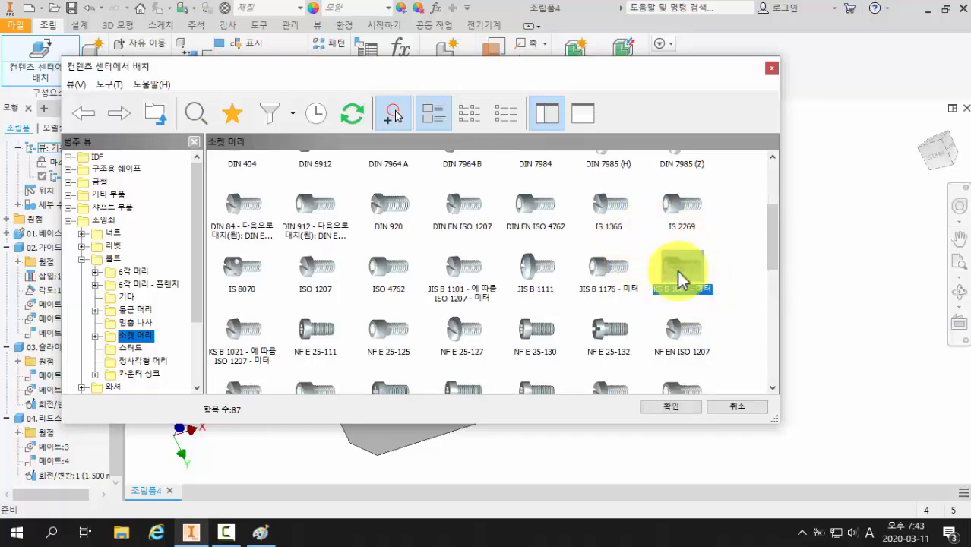
pyautogui.click(672, 407)
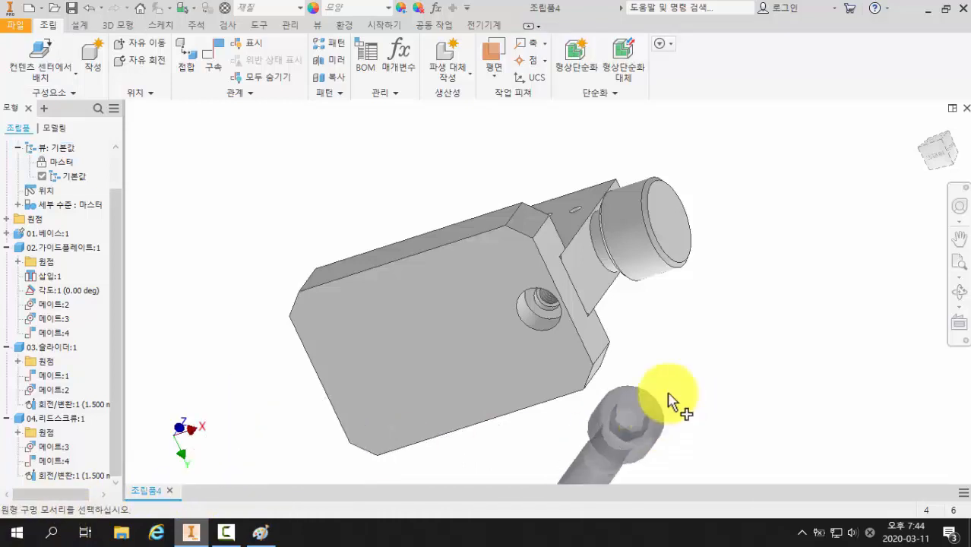
pyautogui.scroll(5, 652, 346)
pyautogui.moveTo(652, 346); pyautogui.dragTo(726, 365, button='middle')
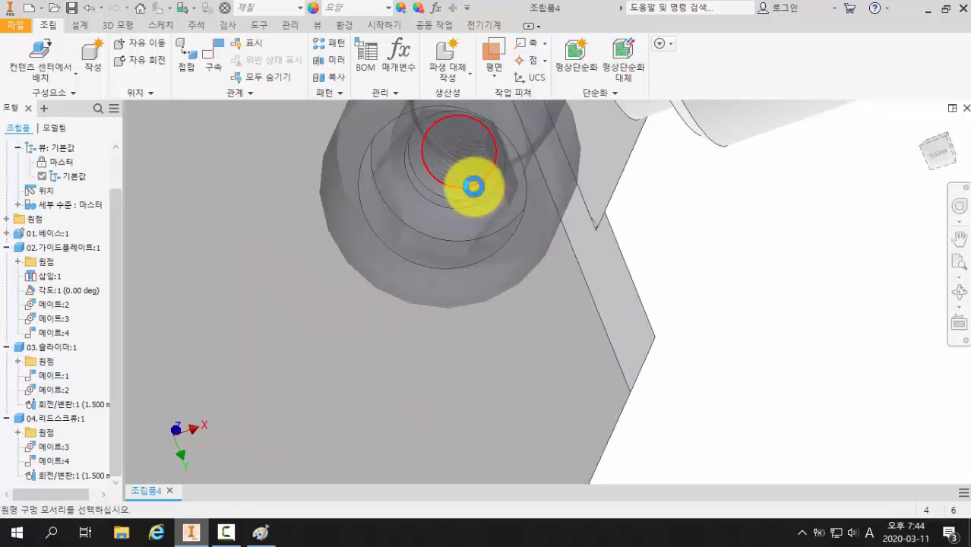
pyautogui.click(474, 186)
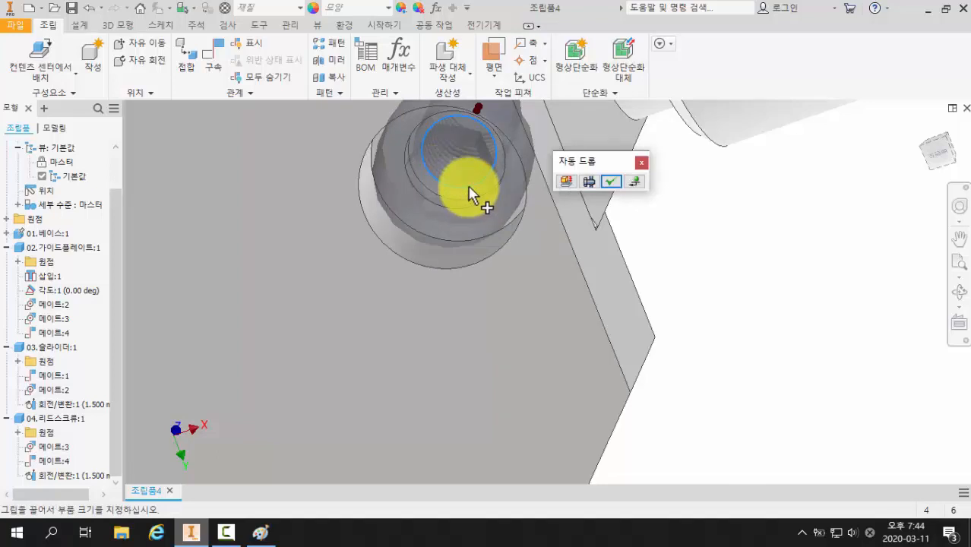
pyautogui.keyDown('shift'); pyautogui.moveTo(666, 256); pyautogui.dragTo(666, 307, button='middle'); pyautogui.keyUp('shift')
pyautogui.moveTo(747, 267); pyautogui.dragTo(762, 269, button='middle')
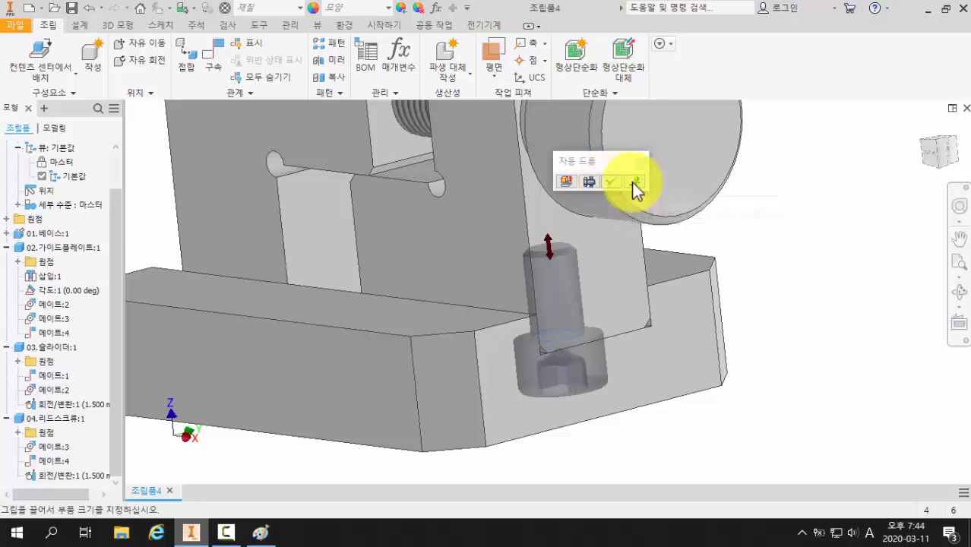
# Step: Open the size settings of the placed KS B 1003 bolt and set it to M6 with a 16 mm nominal length
pyautogui.click(565, 182)
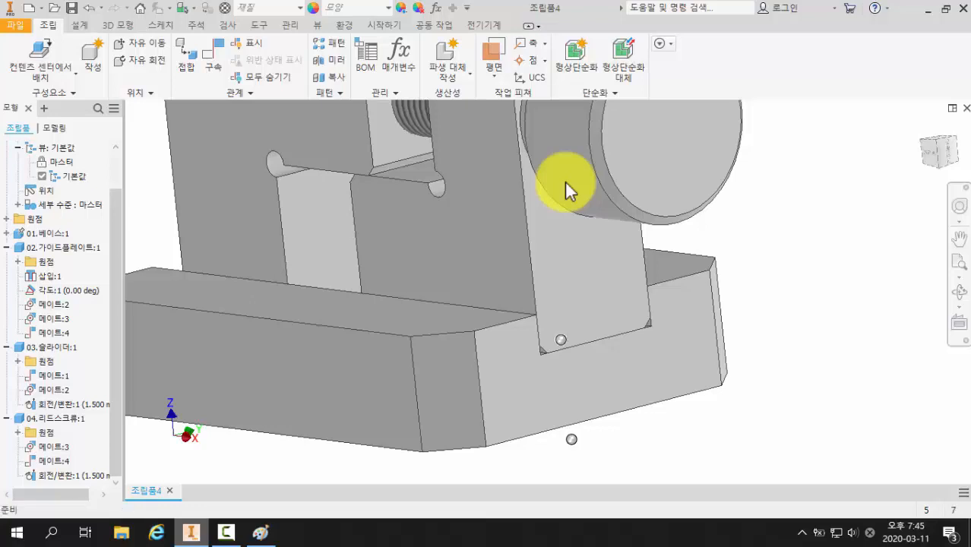
pyautogui.click(566, 186)
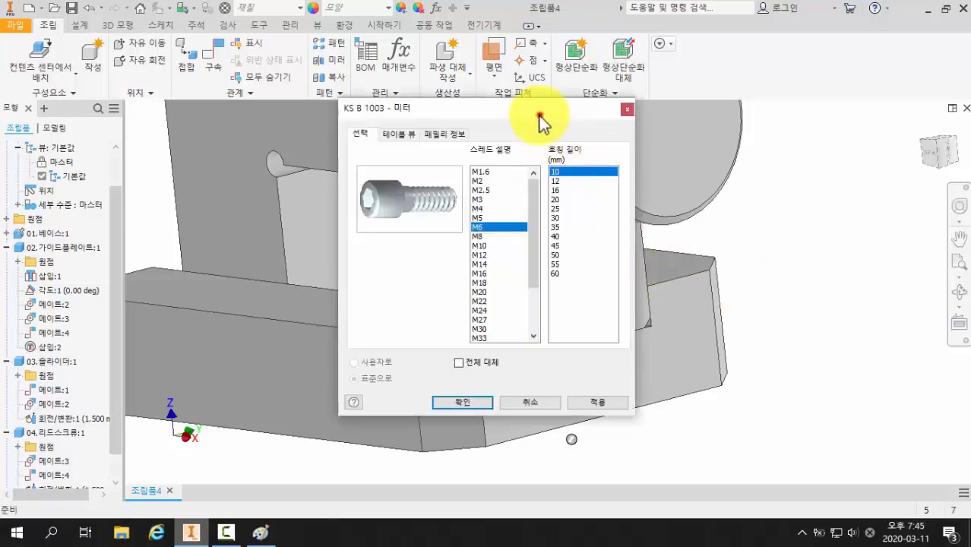
pyautogui.moveTo(539, 115); pyautogui.dragTo(333, 119)
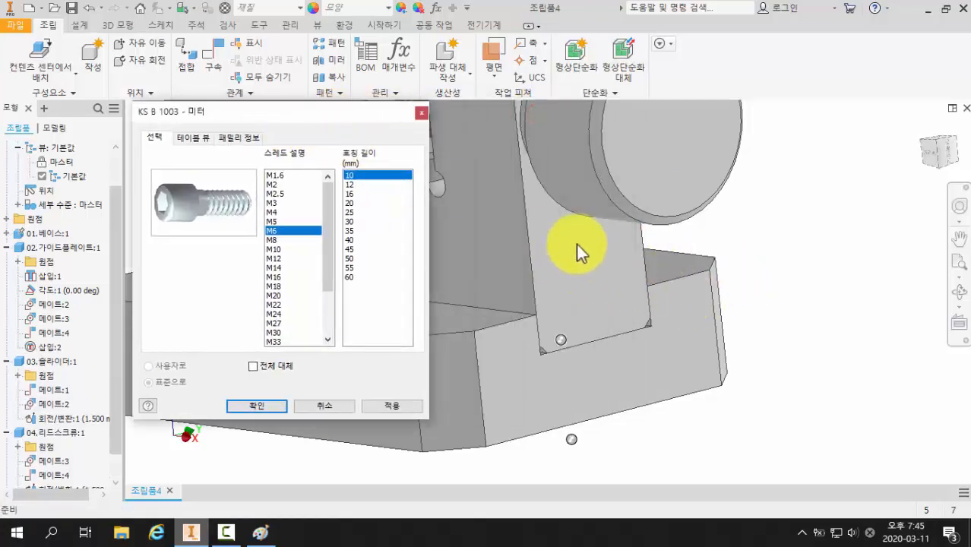
pyautogui.moveTo(262, 113); pyautogui.dragTo(200, 99)
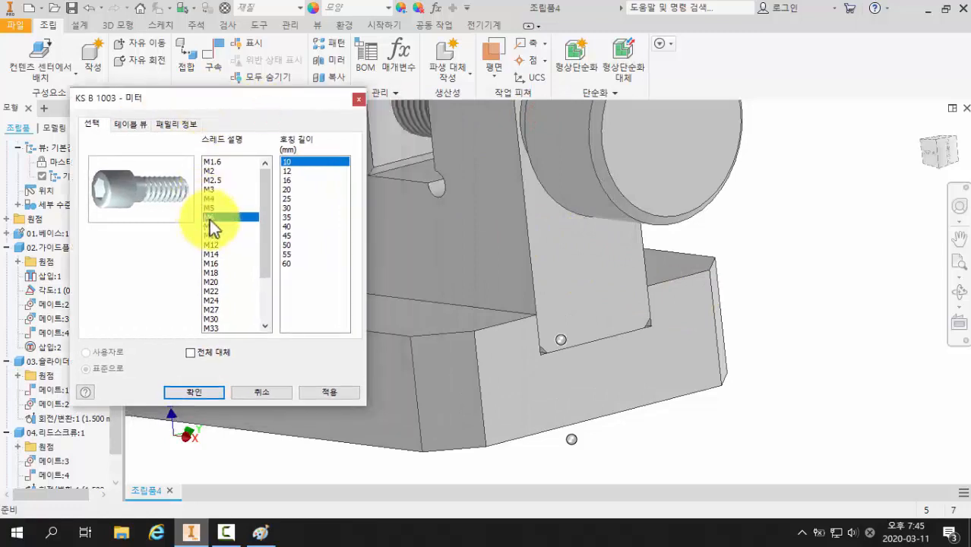
pyautogui.click(292, 171)
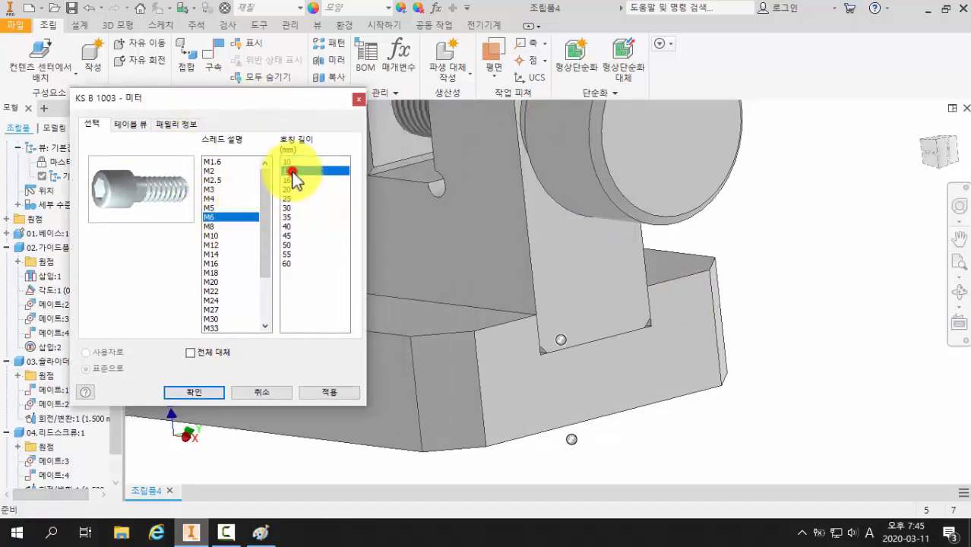
pyautogui.click(290, 180)
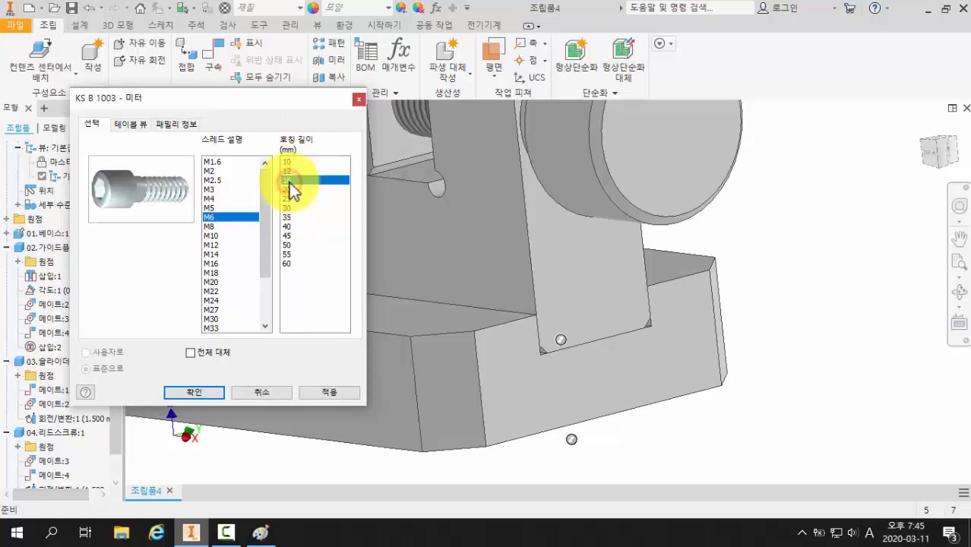
pyautogui.click(195, 392)
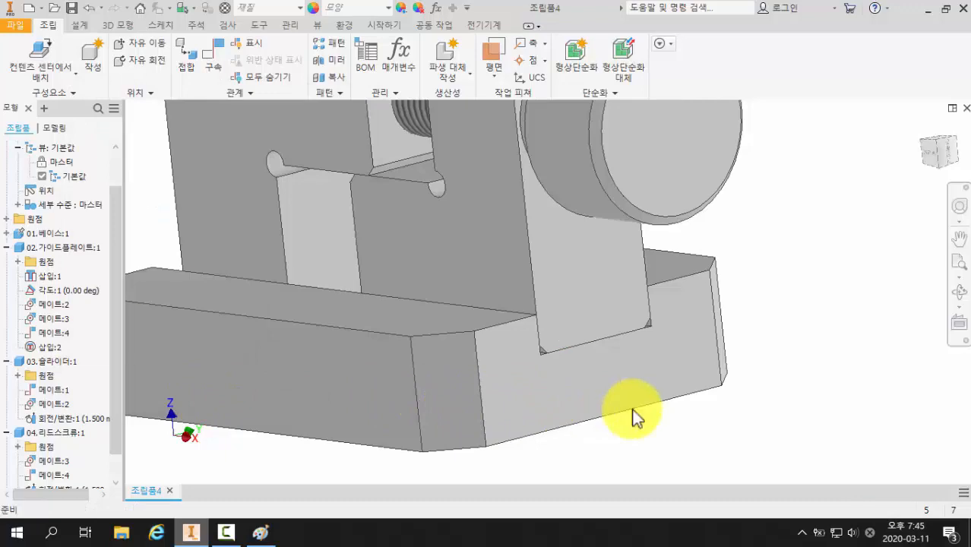
# Step: Display the assembly as a wireframe and examine from the front and from above how the bolt sits in the base and guide plate
pyautogui.keyDown('shift'); pyautogui.moveTo(639, 422); pyautogui.dragTo(740, 365, button='middle'); pyautogui.keyUp('shift')
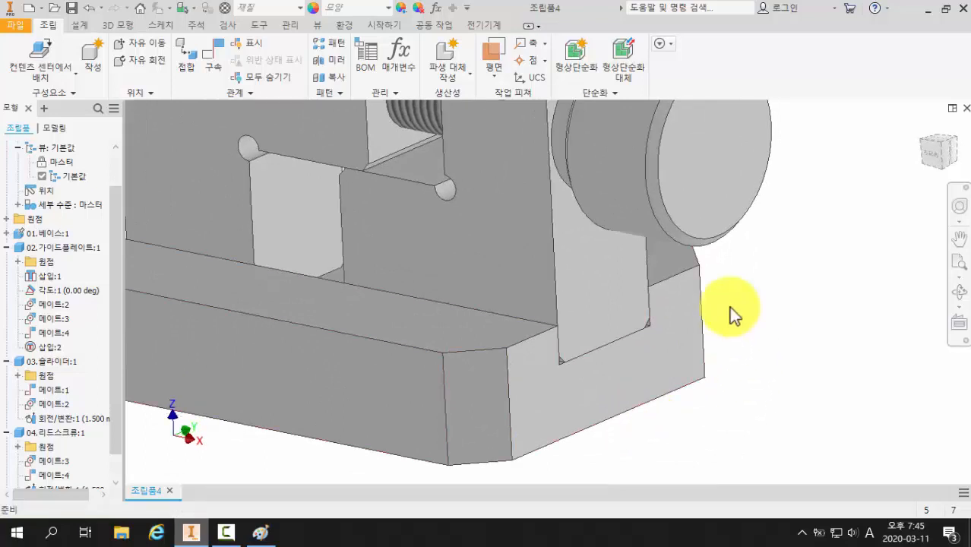
pyautogui.keyDown('shift'); pyautogui.moveTo(728, 306); pyautogui.dragTo(797, 340, button='middle'); pyautogui.keyUp('shift')
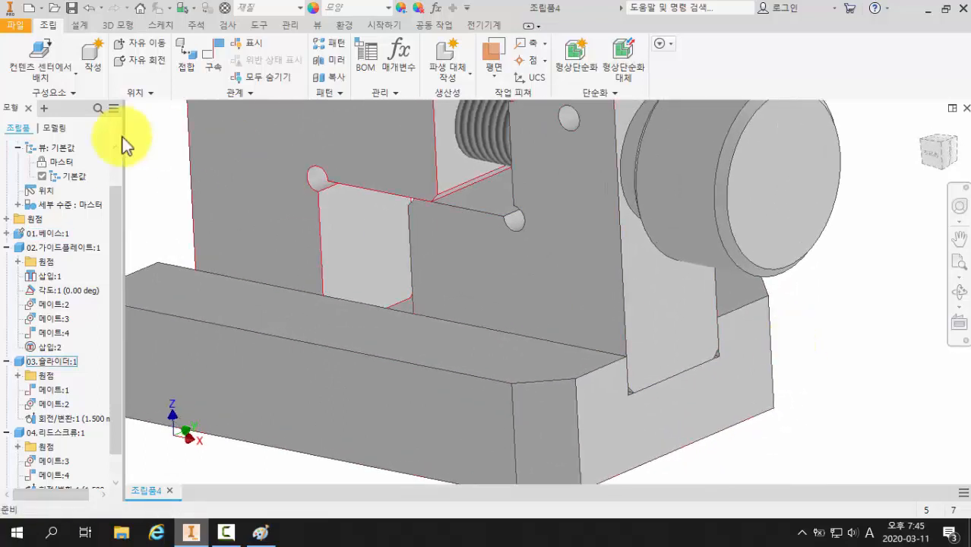
pyautogui.moveTo(160, 159); pyautogui.dragTo(175, 165, button='middle')
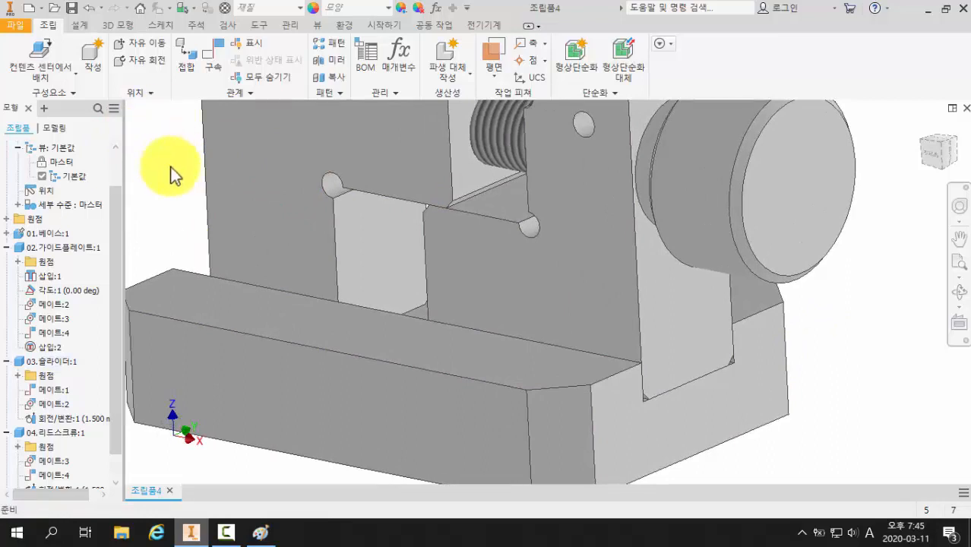
pyautogui.click(319, 27)
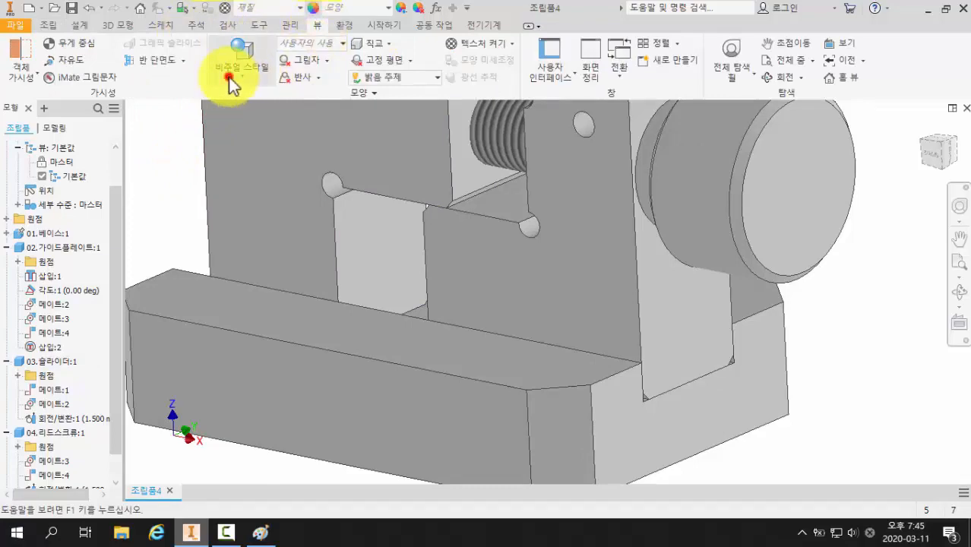
pyautogui.click(230, 81)
pyautogui.click(252, 221)
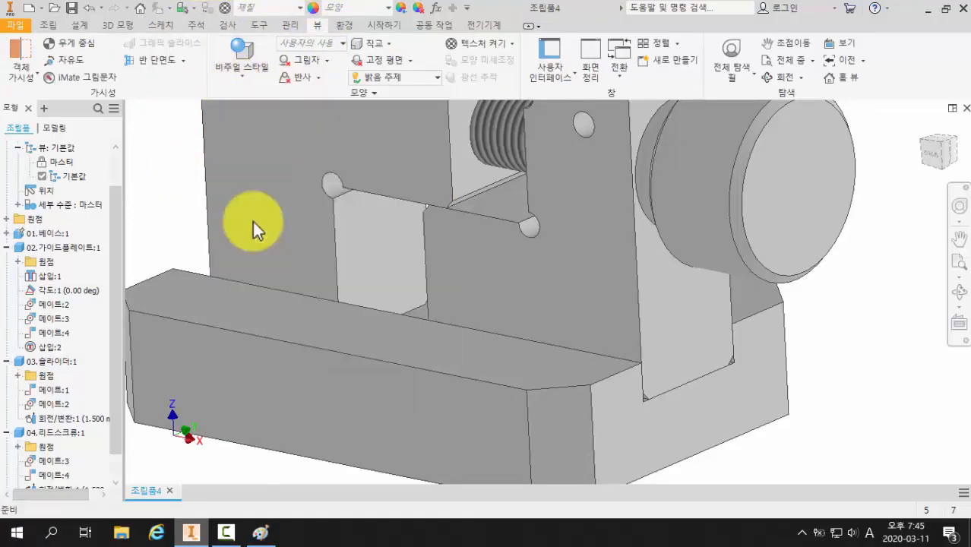
pyautogui.press('F4')
pyautogui.moveTo(856, 278); pyautogui.dragTo(906, 267)
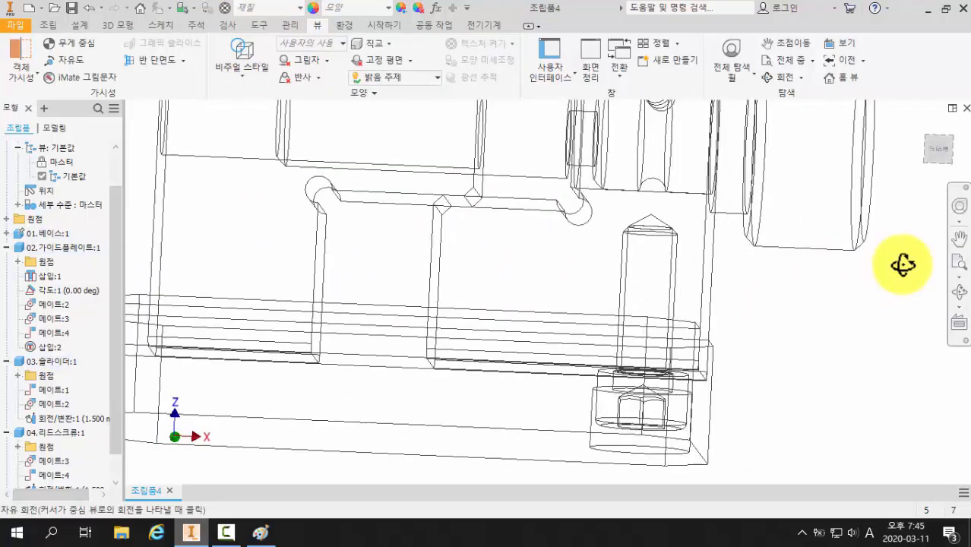
pyautogui.click(934, 150)
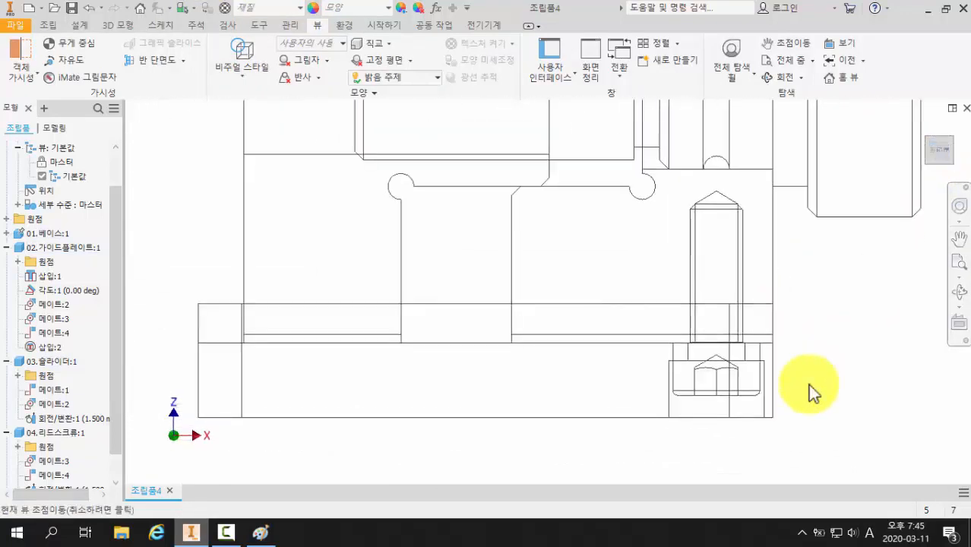
pyautogui.moveTo(743, 302)
pyautogui.keyDown('shift'); pyautogui.mouseDown(button='middle')
pyautogui.moveTo(737, 307)
pyautogui.moveTo(734, 296)
pyautogui.mouseUp(button='middle'); pyautogui.keyUp('shift')
pyautogui.keyDown('shift'); pyautogui.moveTo(734, 235); pyautogui.dragTo(732, 220, button='middle'); pyautogui.keyUp('shift')
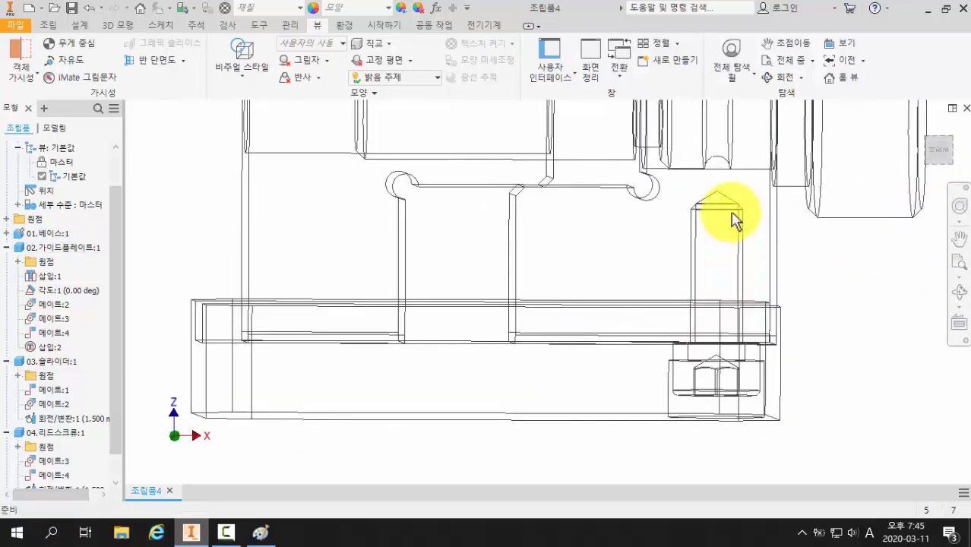
pyautogui.keyDown('shift'); pyautogui.moveTo(774, 282); pyautogui.dragTo(834, 310, button='middle'); pyautogui.keyUp('shift')
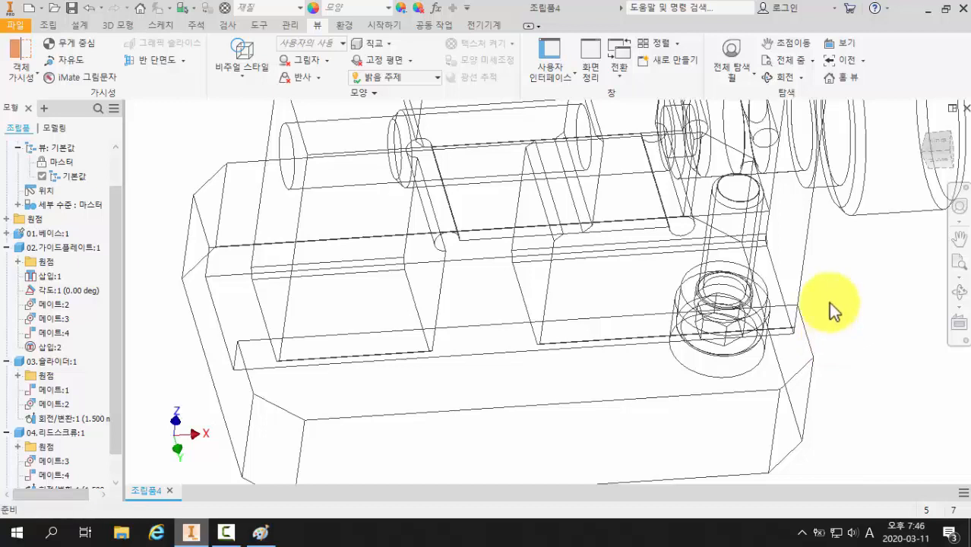
pyautogui.click(728, 351)
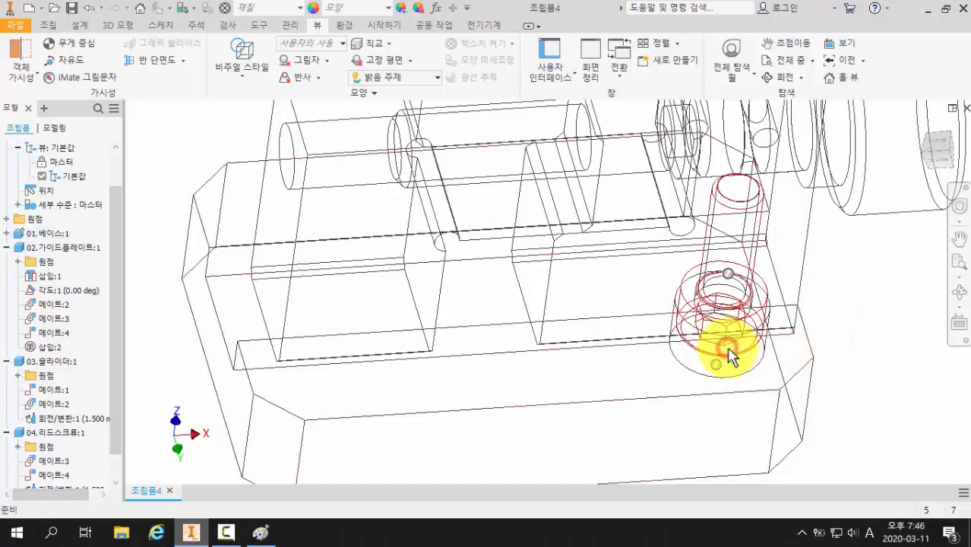
pyautogui.rightClick(728, 351)
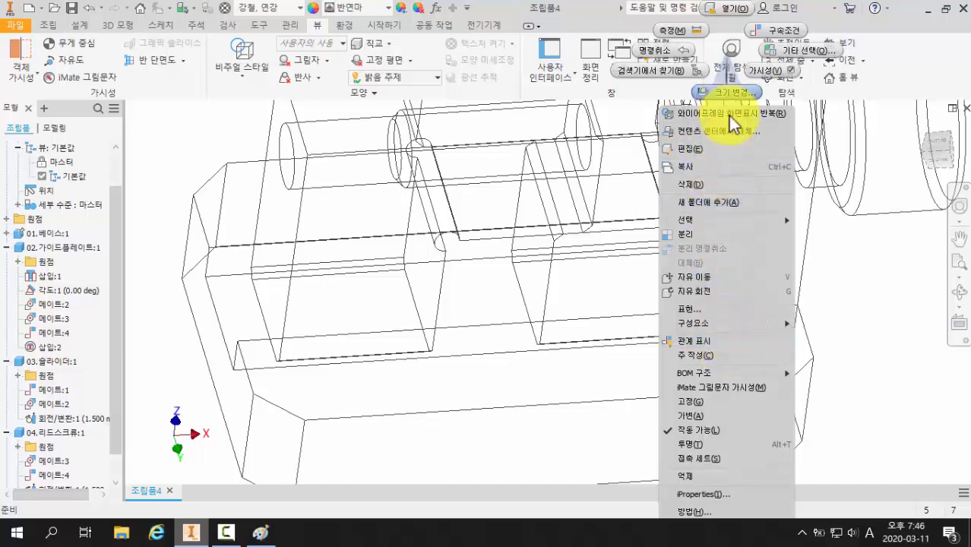
pyautogui.click(836, 301)
# Step: Change the size of the bolt under the base to a 12 mm nominal length (크기 변경)
pyautogui.click(732, 348)
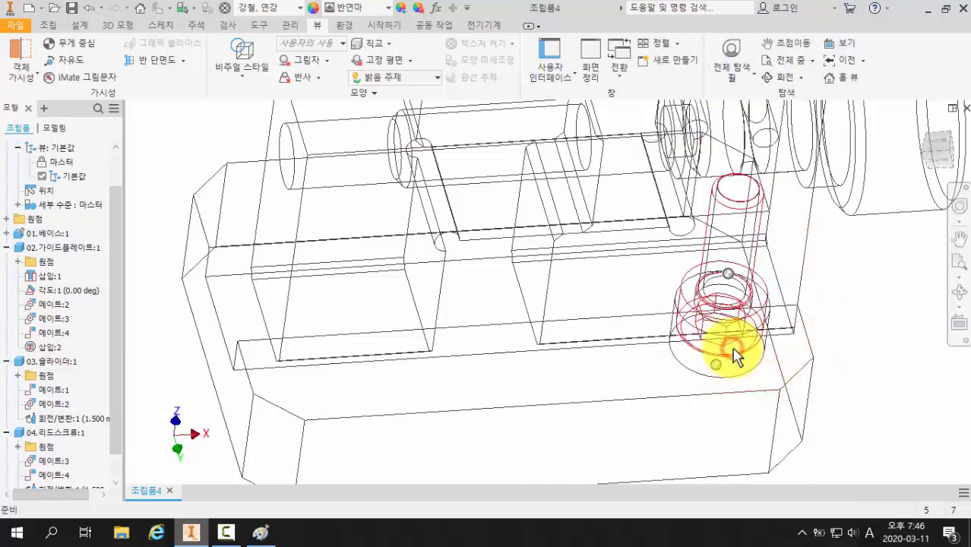
pyautogui.rightClick(732, 350)
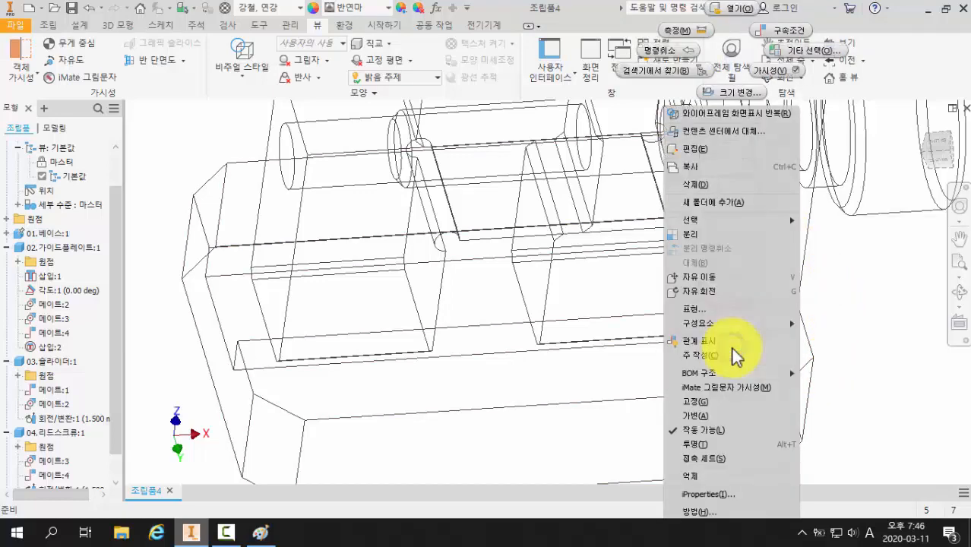
pyautogui.click(730, 97)
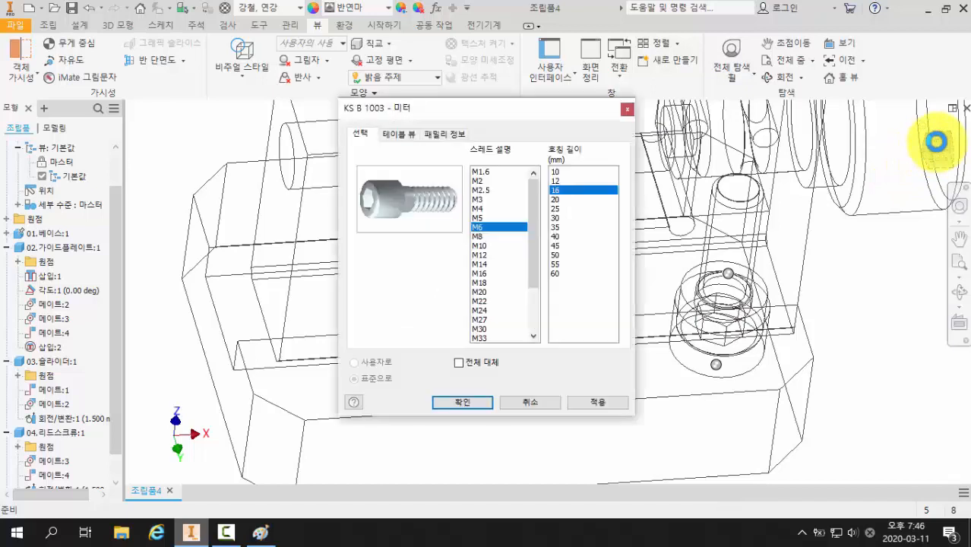
pyautogui.moveTo(486, 110); pyautogui.dragTo(391, 110)
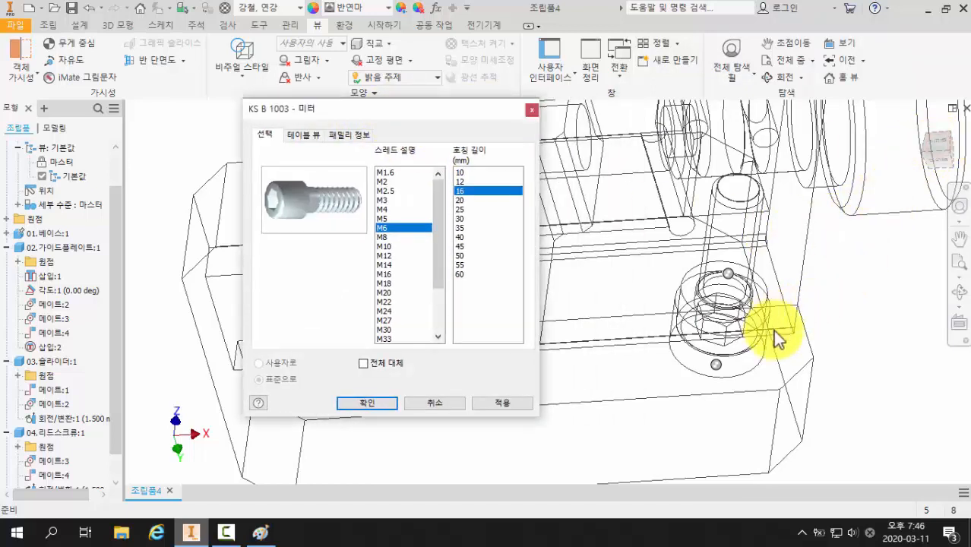
pyautogui.click(467, 181)
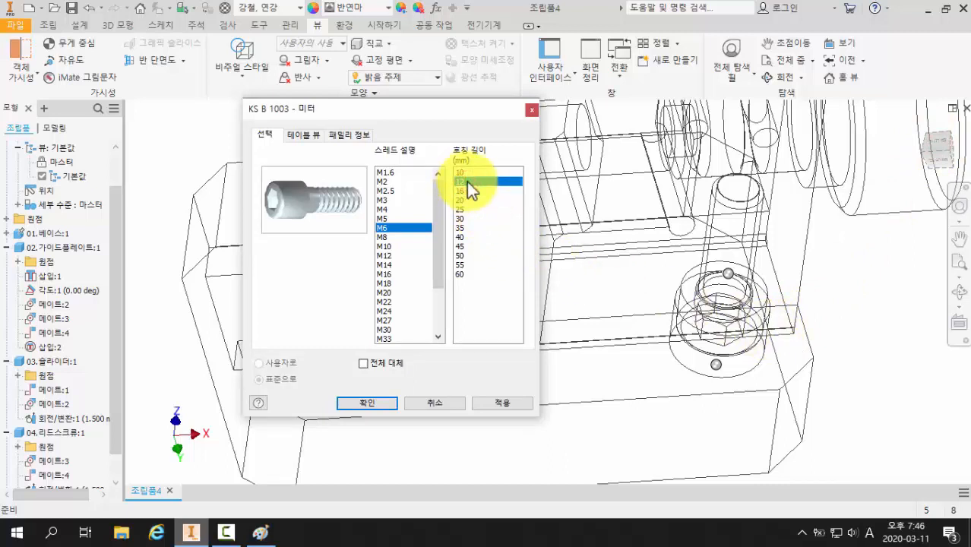
pyautogui.click(379, 404)
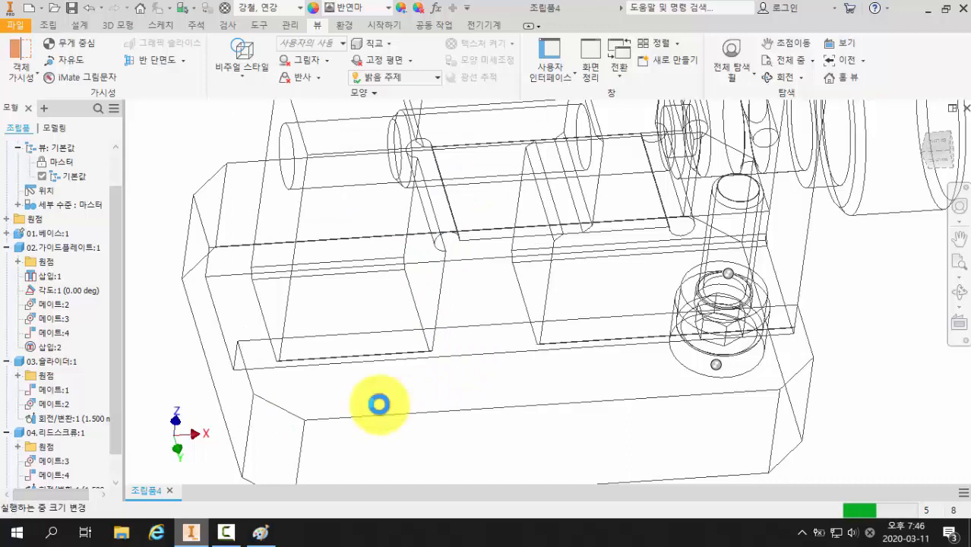
# Step: Check the resized bolt in its hole and set the visual style to shaded with edges (모서리로 음영처리)
pyautogui.keyDown('shift'); pyautogui.moveTo(802, 256); pyautogui.dragTo(820, 285, button='middle'); pyautogui.keyUp('shift')
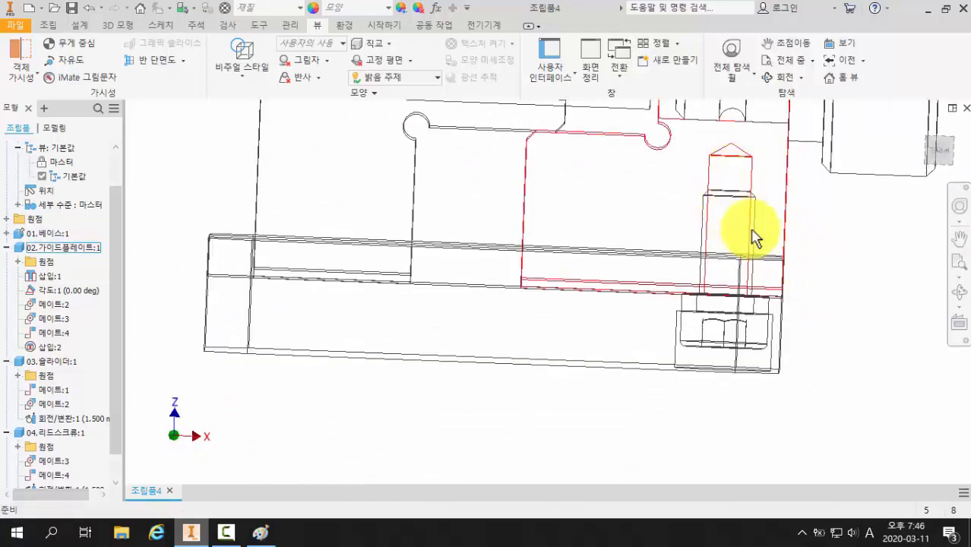
pyautogui.scroll(3, 774, 352)
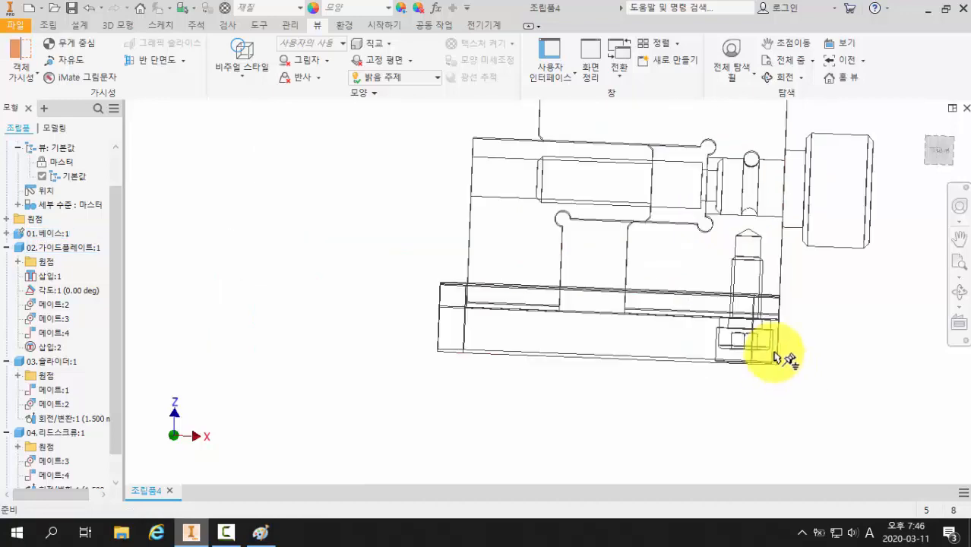
pyautogui.moveTo(764, 331); pyautogui.dragTo(755, 362, button='middle')
pyautogui.keyDown('shift'); pyautogui.moveTo(728, 320); pyautogui.dragTo(701, 327, button='middle'); pyautogui.keyUp('shift')
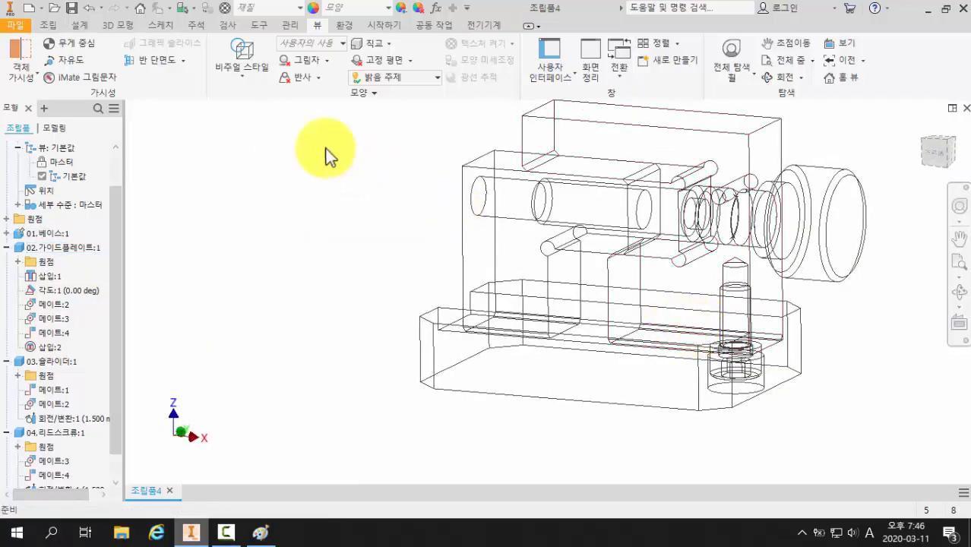
pyautogui.click(244, 79)
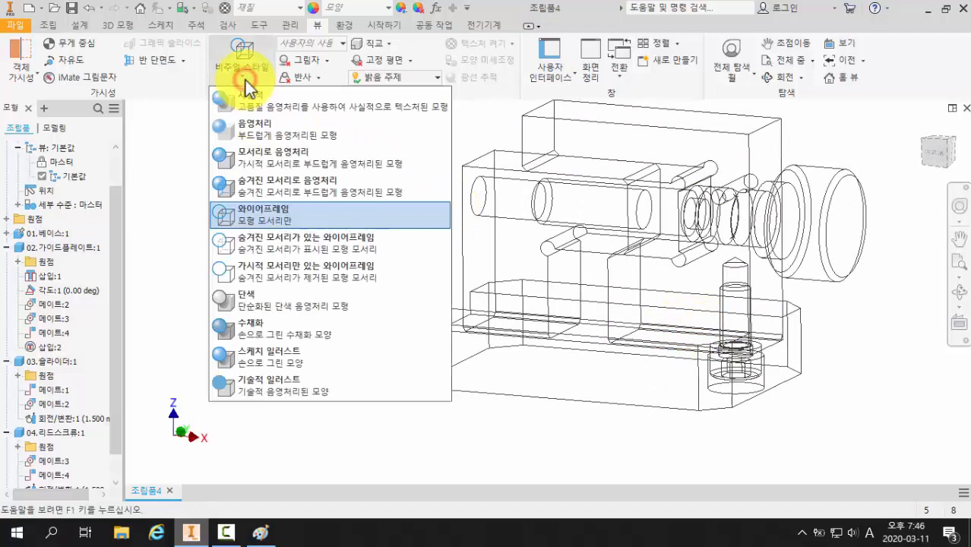
pyautogui.click(280, 160)
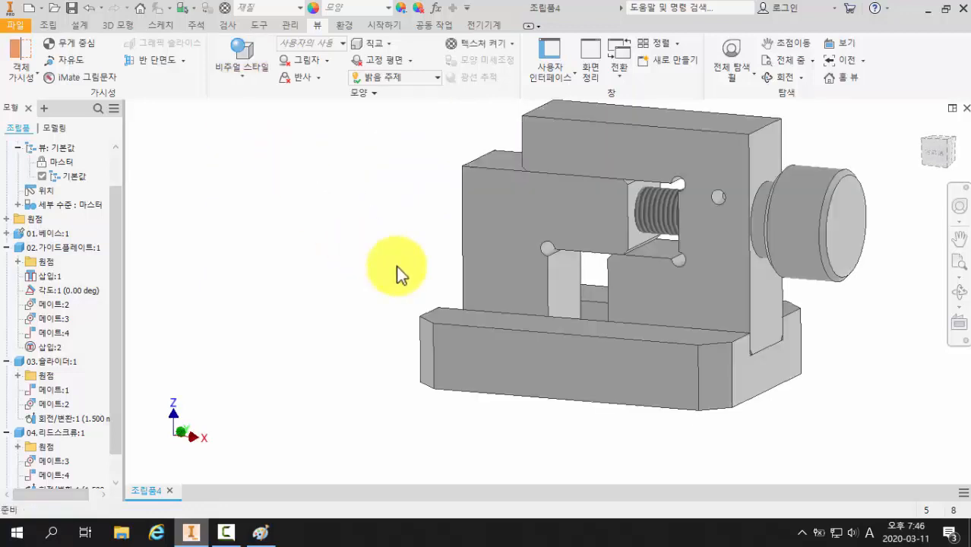
pyautogui.moveTo(397, 271)
pyautogui.keyDown('shift'); pyautogui.mouseDown(button='middle')
pyautogui.moveTo(446, 187)
pyautogui.moveTo(351, 282)
pyautogui.moveTo(252, 264)
pyautogui.moveTo(403, 270)
pyautogui.moveTo(361, 269)
pyautogui.mouseUp(button='middle'); pyautogui.keyUp('shift')
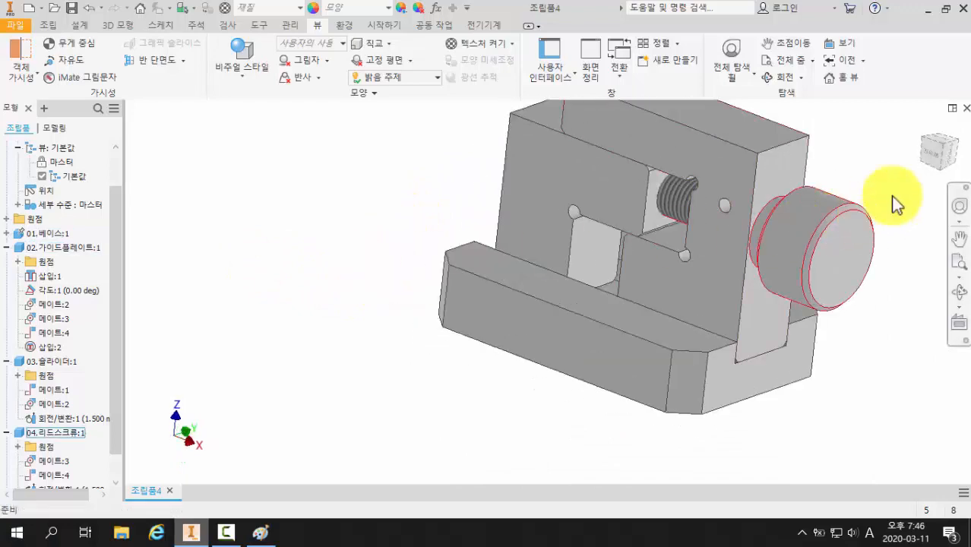
pyautogui.moveTo(944, 144); pyautogui.dragTo(894, 156)
pyautogui.scroll(-5, 487, 268)
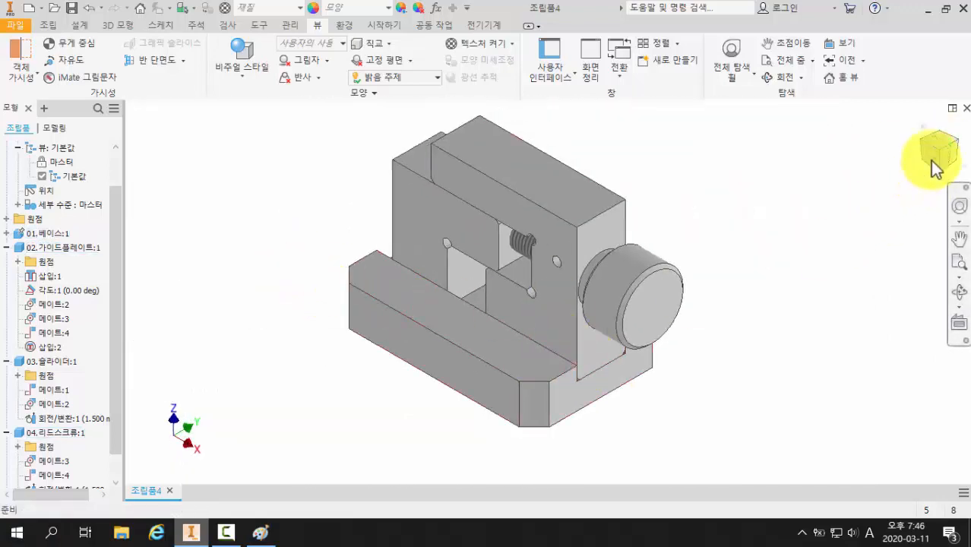
pyautogui.scroll(5, 596, 225)
pyautogui.scroll(-7, 596, 225)
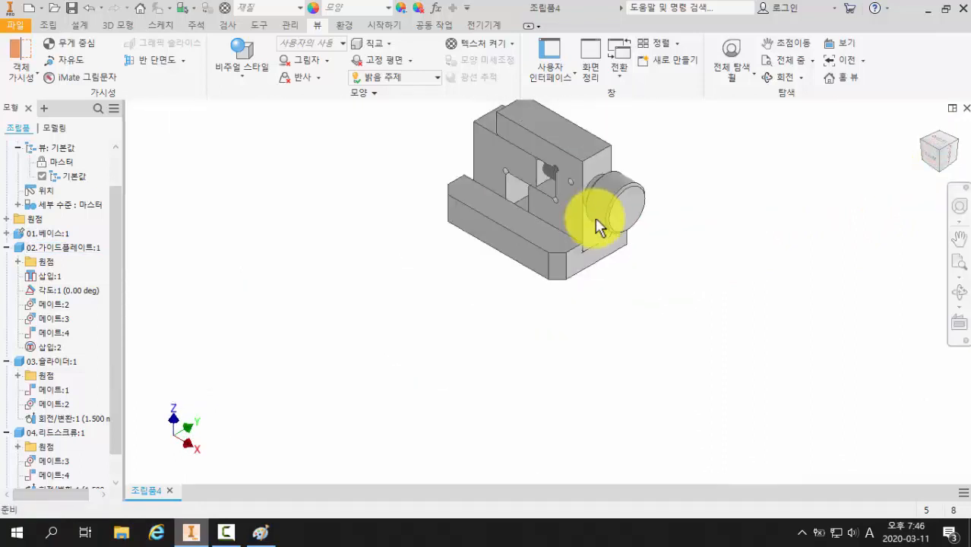
pyautogui.moveTo(545, 228); pyautogui.dragTo(610, 249, button='middle')
pyautogui.scroll(3, 407, 240)
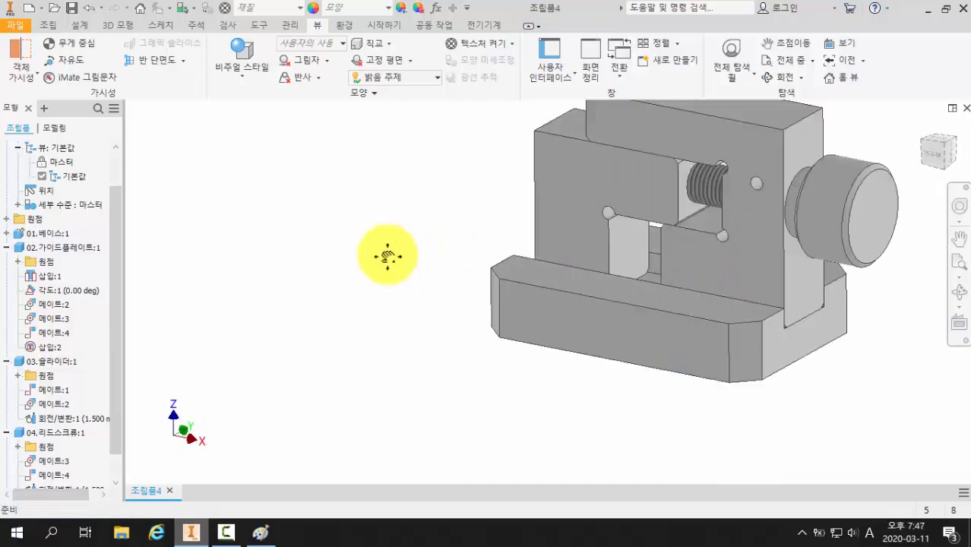